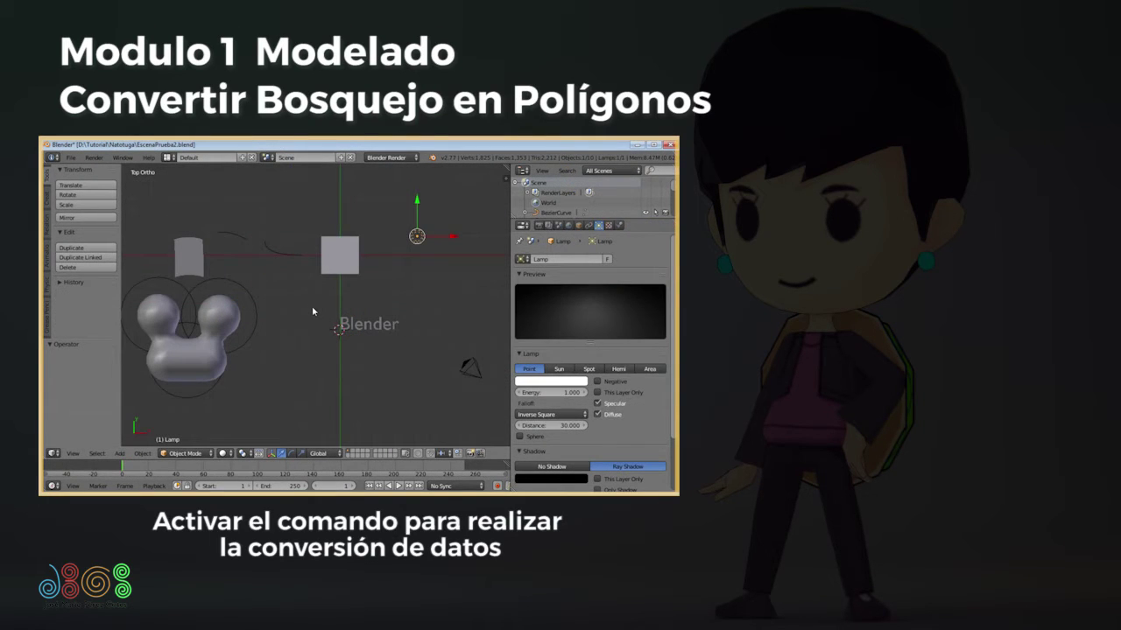
Step: Select all scene objects and convert the curves and text to meshes with Mesh from Curve
{"action": "key", "text": "a"}
{"action": "key", "text": "a"}
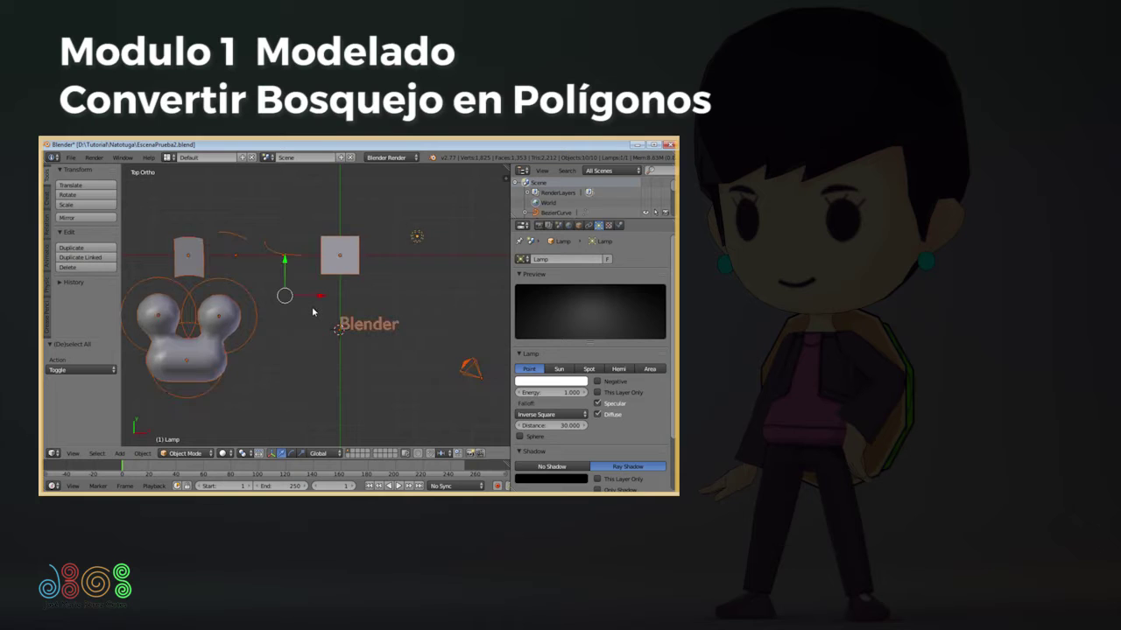
{"action": "key", "text": "alt+c"}
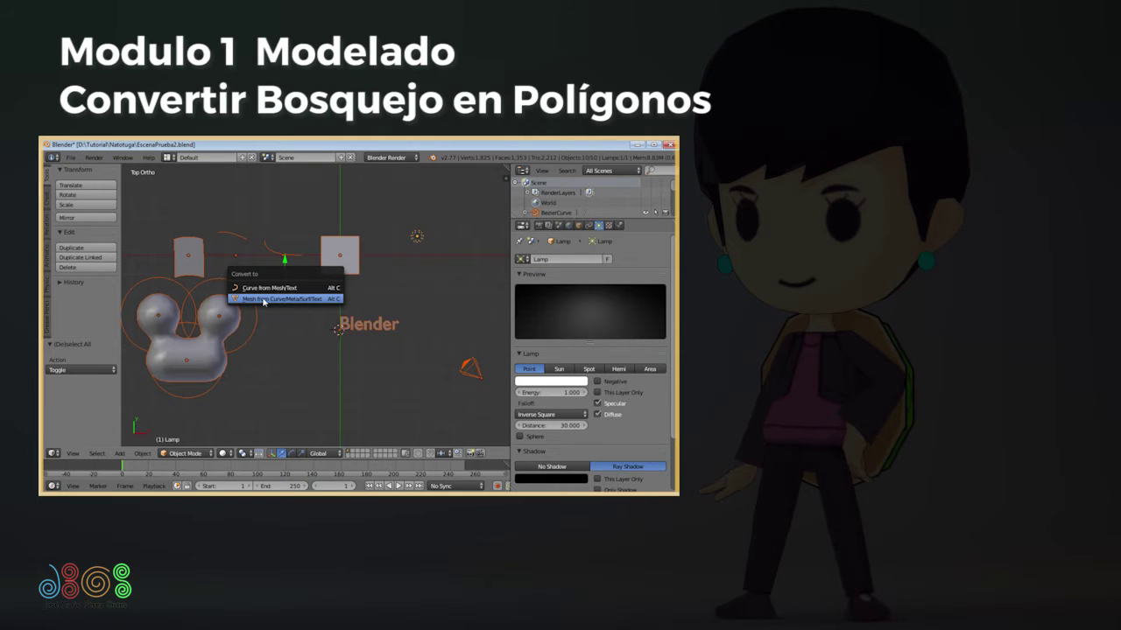
{"action": "left_click", "coordinate": [263, 301]}
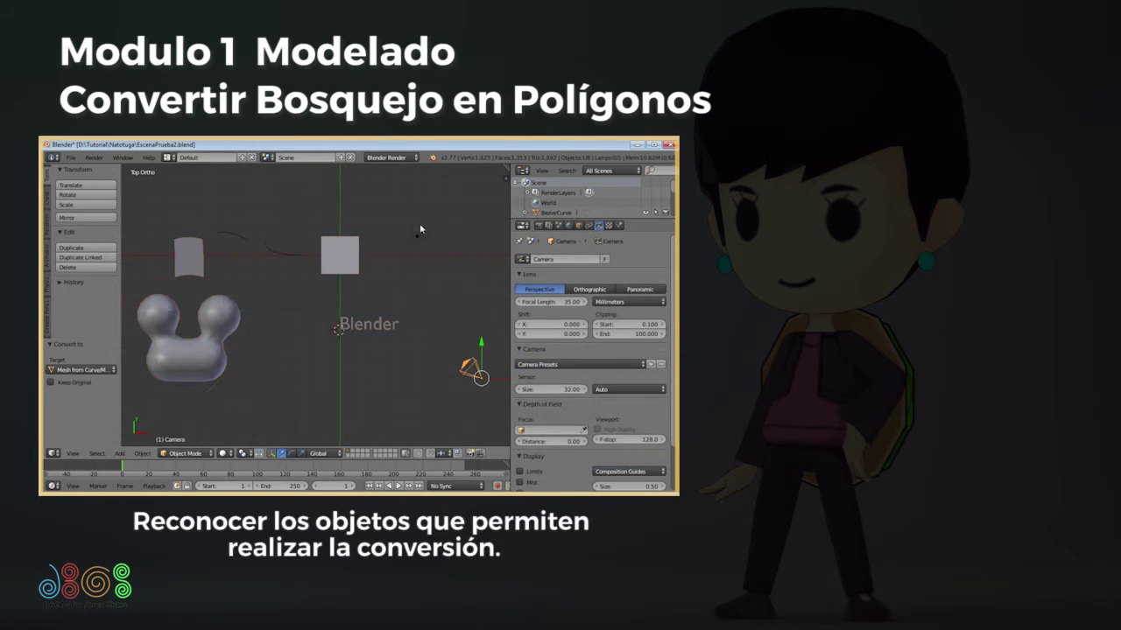
Step: Duplicate the linked Natotuga body outline vertices in place and separate them into their own object
{"action": "right_click", "coordinate": [351, 257]}
{"action": "key", "text": "b"}
{"action": "left_click_drag", "start_coordinate": [399, 219], "coordinate": [133, 415]}
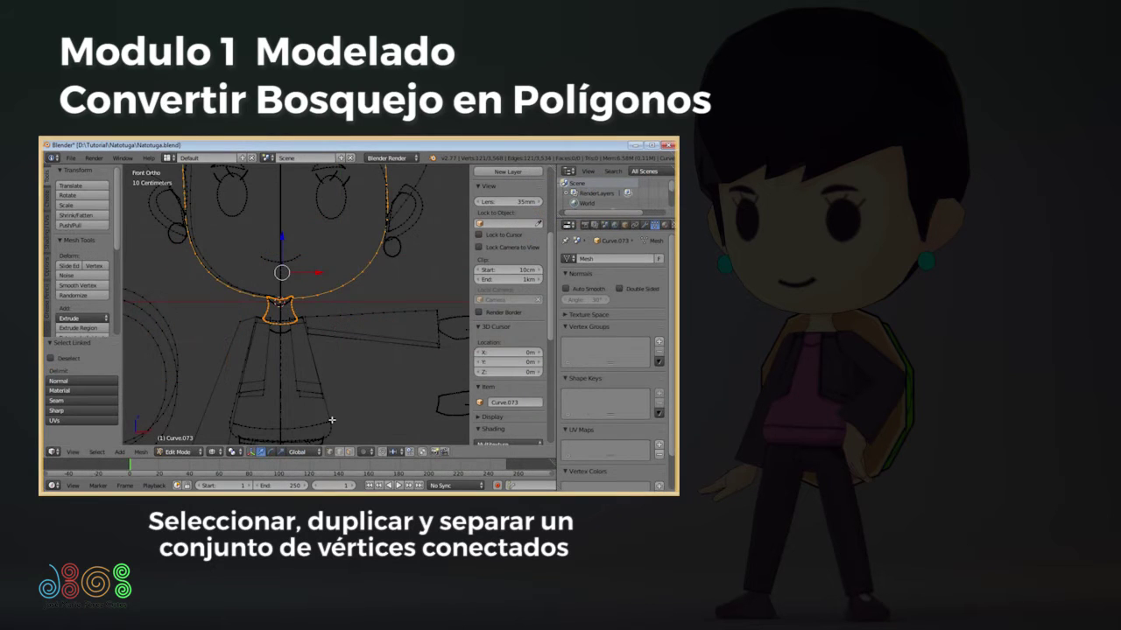
{"action": "key", "text": "l"}
{"action": "key", "text": "g"}
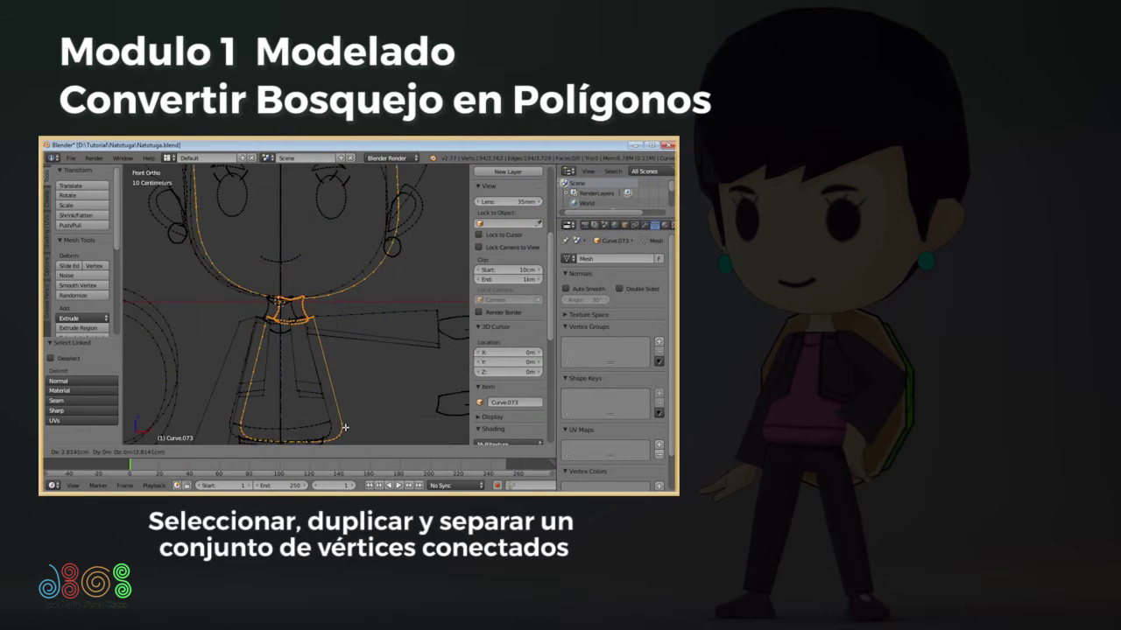
{"action": "left_click", "coordinate": [293, 380]}
{"action": "key", "text": "ctrl+z"}
{"action": "key", "text": "p"}
{"action": "left_click", "coordinate": [291, 340]}
{"action": "key", "text": "Tab"}
{"action": "left_click", "coordinate": [309, 300]}
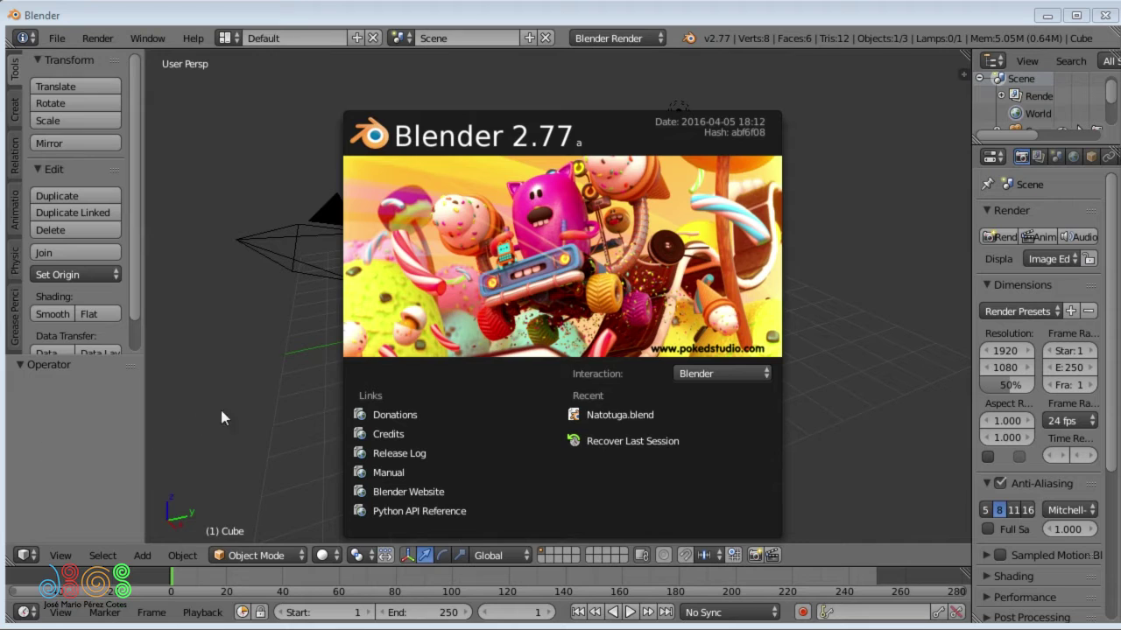
Step: Dismiss the splash screen and toggle the cube between Edit Mode and Object Mode
{"action": "left_click", "coordinate": [293, 404]}
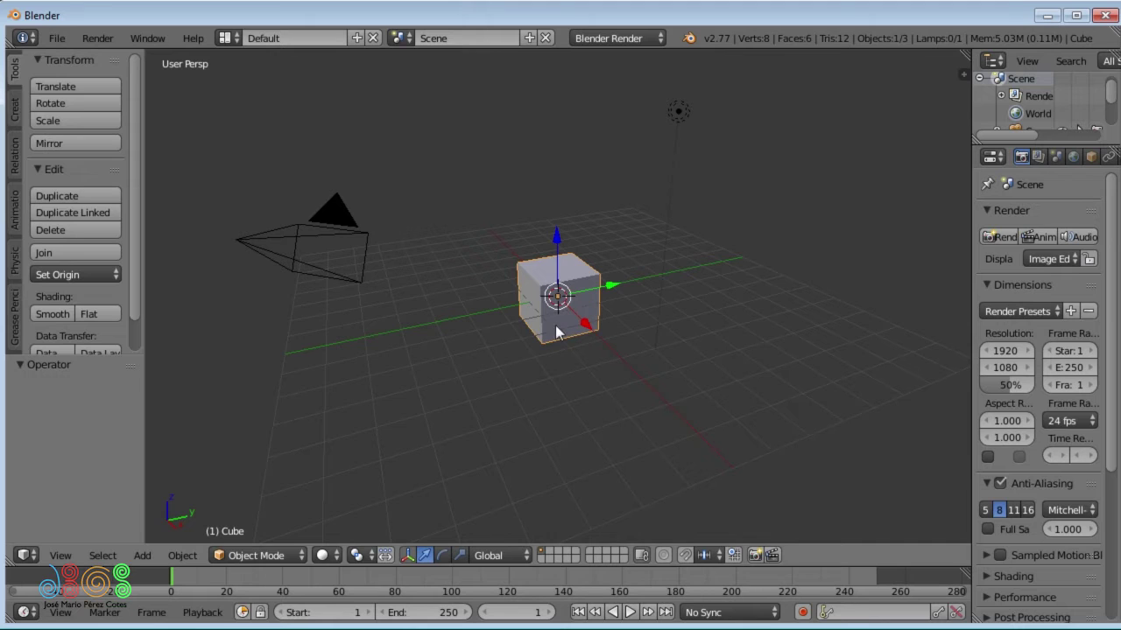
{"action": "left_click", "coordinate": [261, 555]}
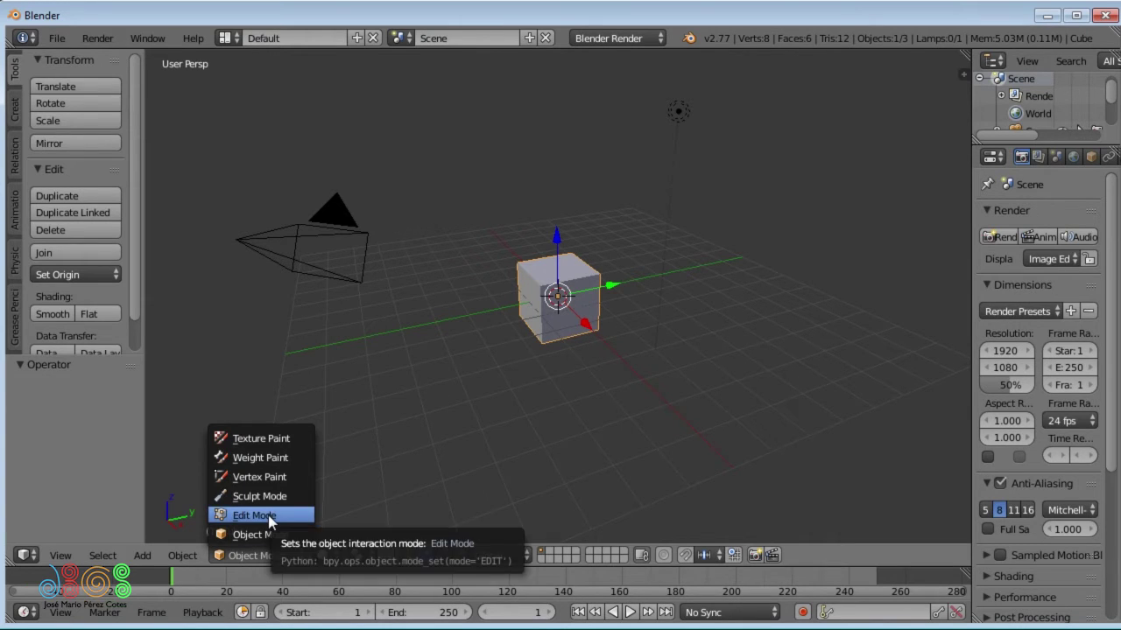
{"action": "left_click", "coordinate": [269, 515]}
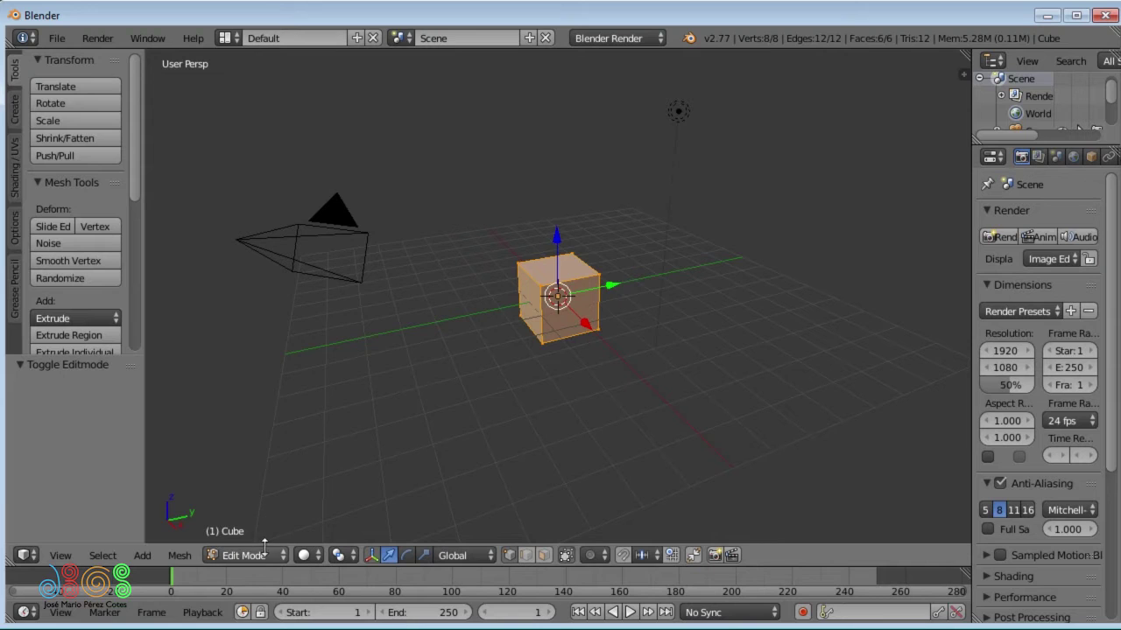
{"action": "left_click", "coordinate": [264, 556]}
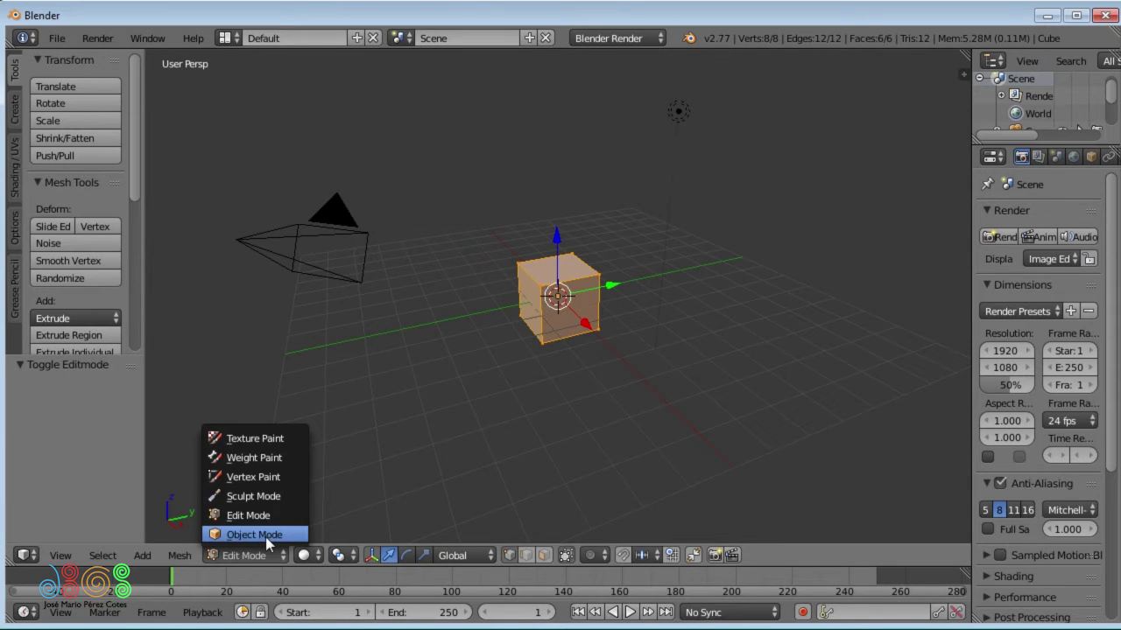
{"action": "left_click", "coordinate": [265, 537]}
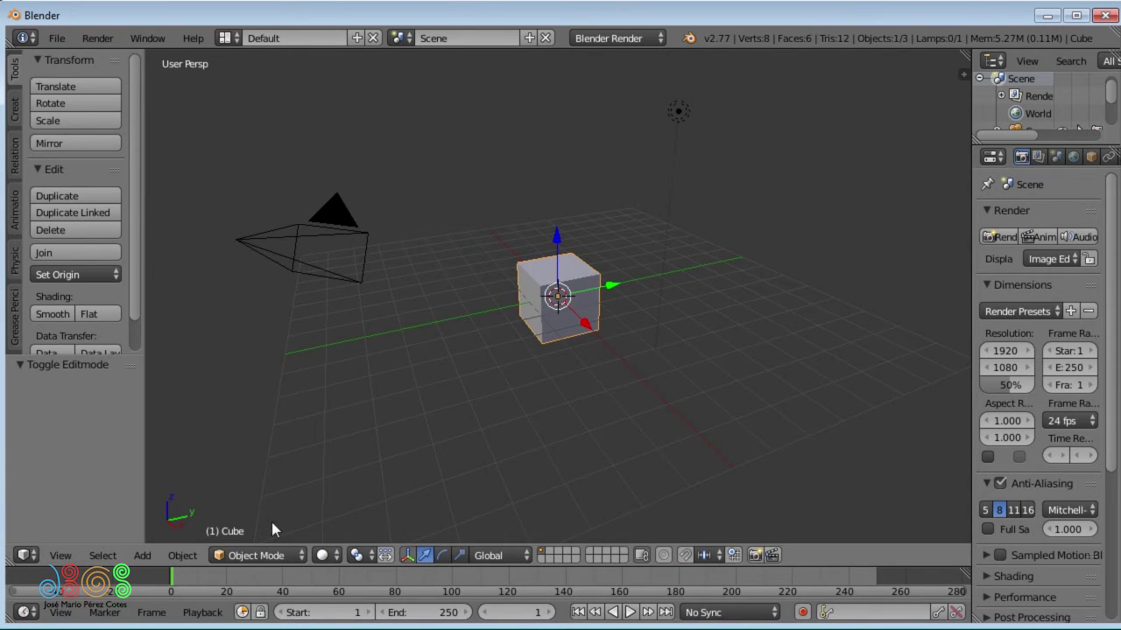
{"action": "key", "text": "Tab"}
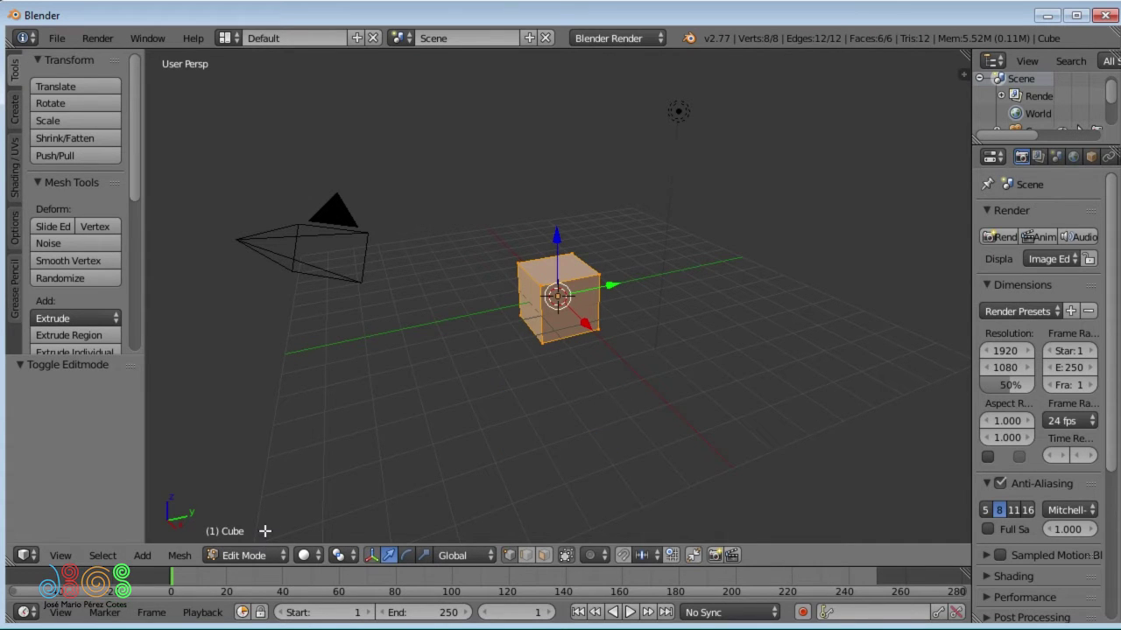
{"action": "key", "text": "Tab"}
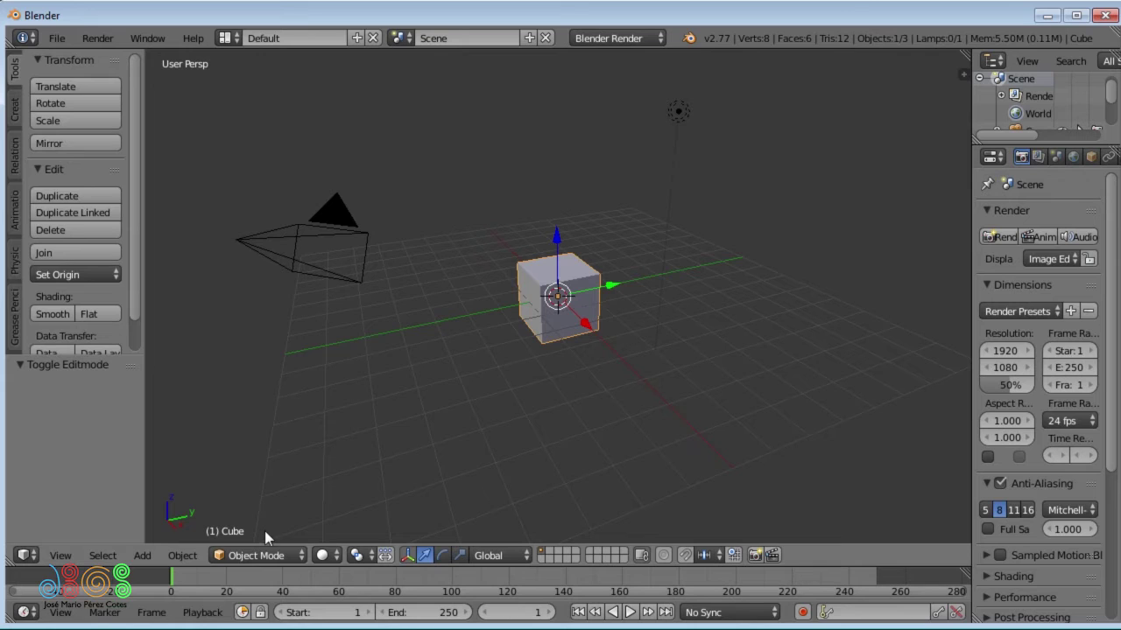
{"action": "left_click", "coordinate": [322, 555]}
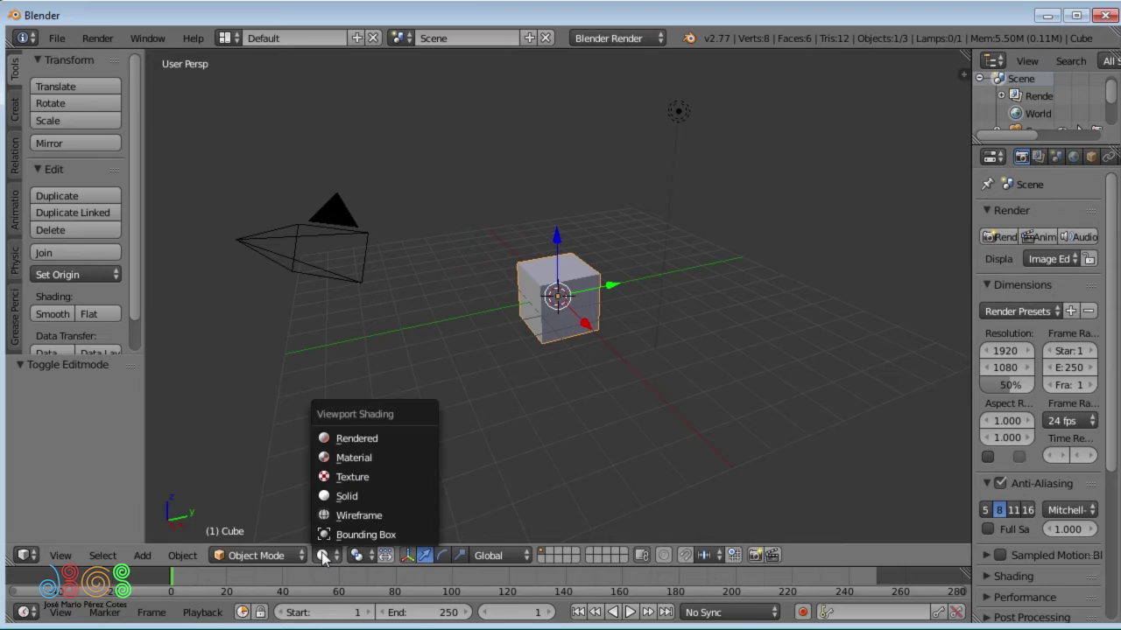
{"action": "left_click", "coordinate": [328, 517]}
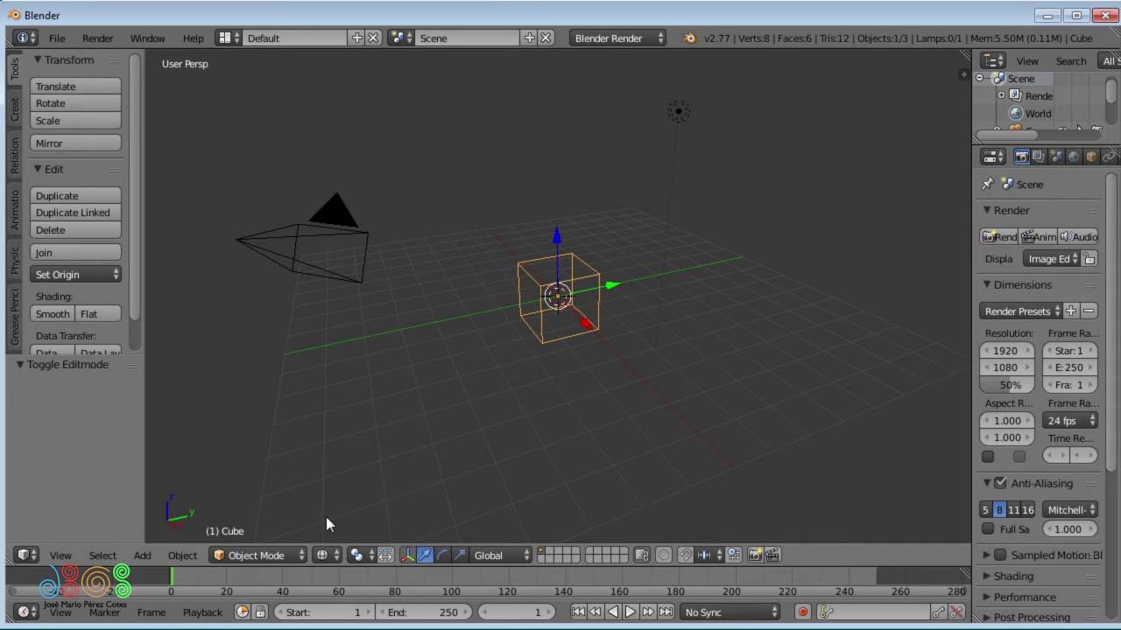
{"action": "left_click", "coordinate": [323, 554]}
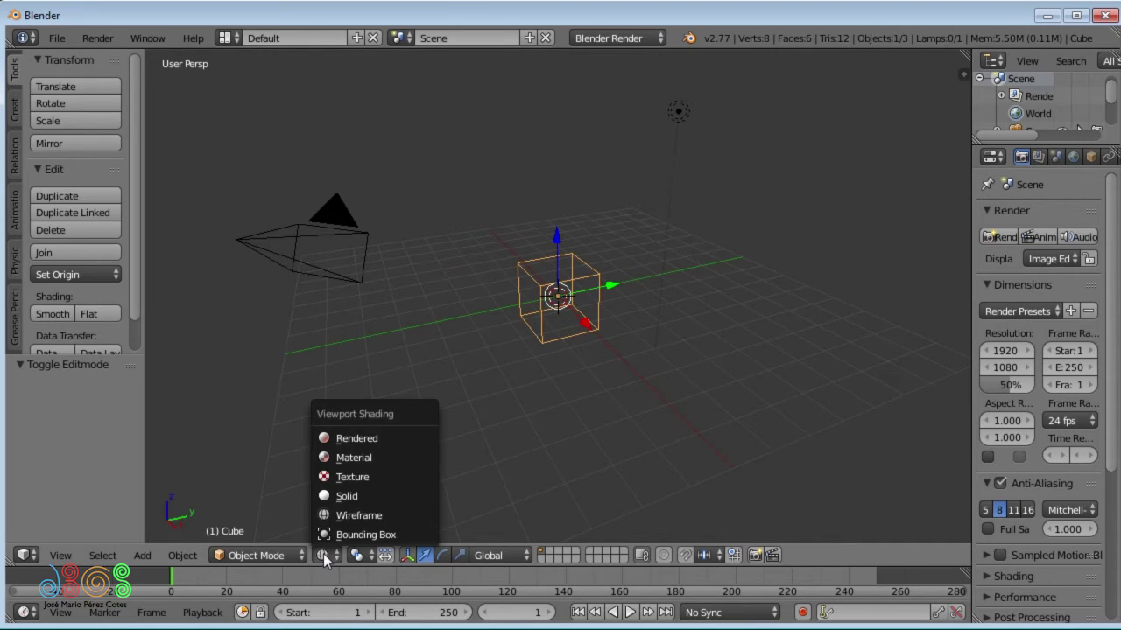
{"action": "left_click", "coordinate": [330, 497]}
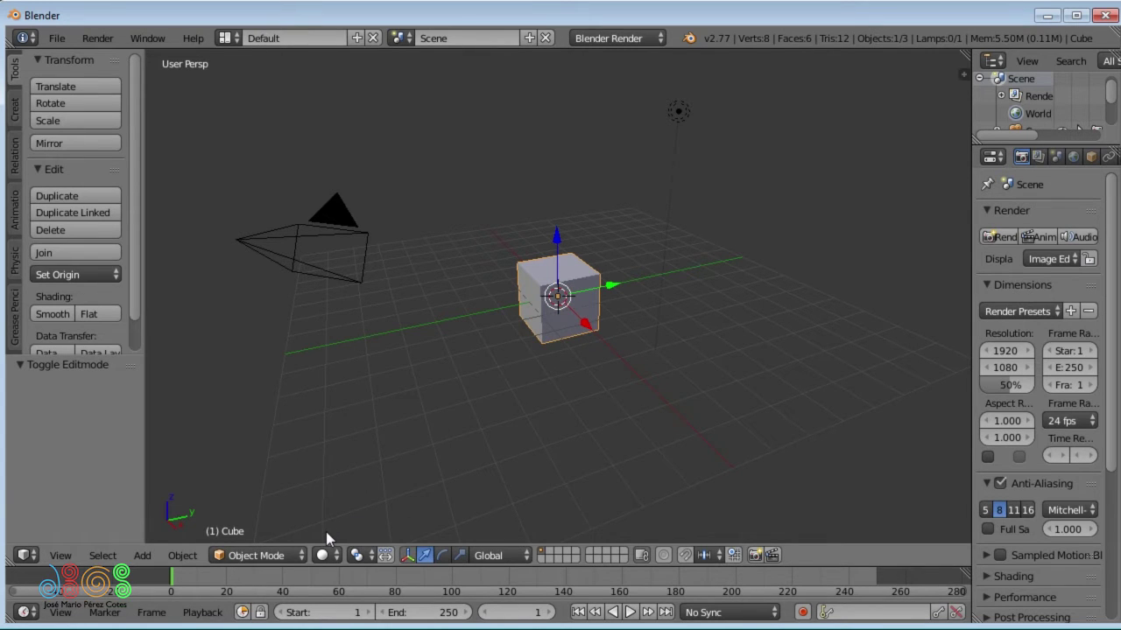
{"action": "key", "text": "z"}
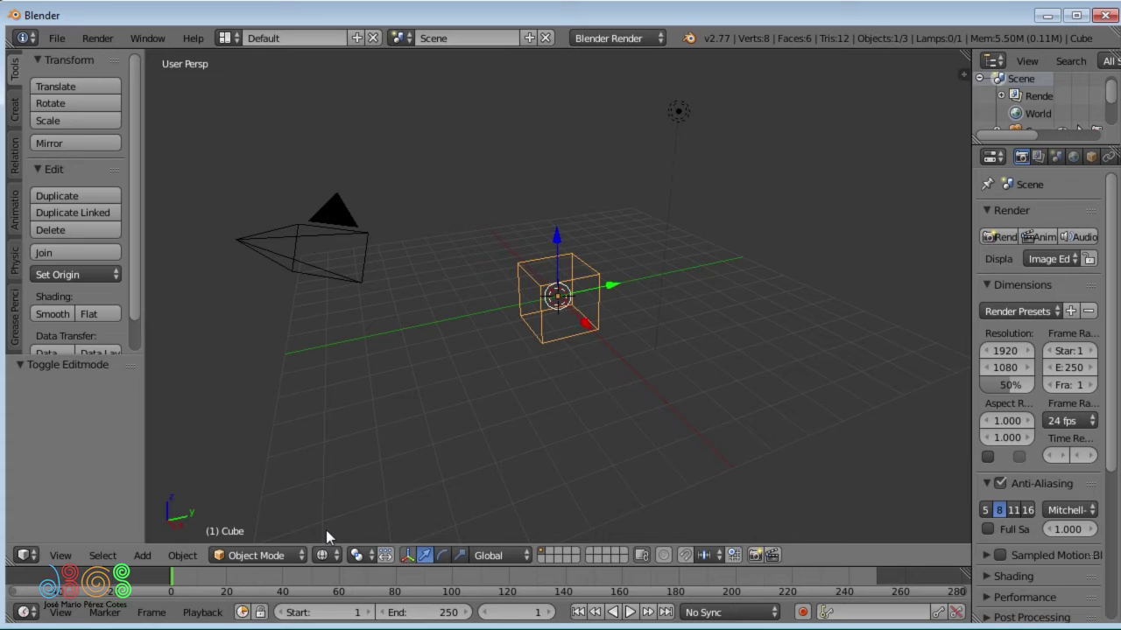
{"action": "key", "text": "z"}
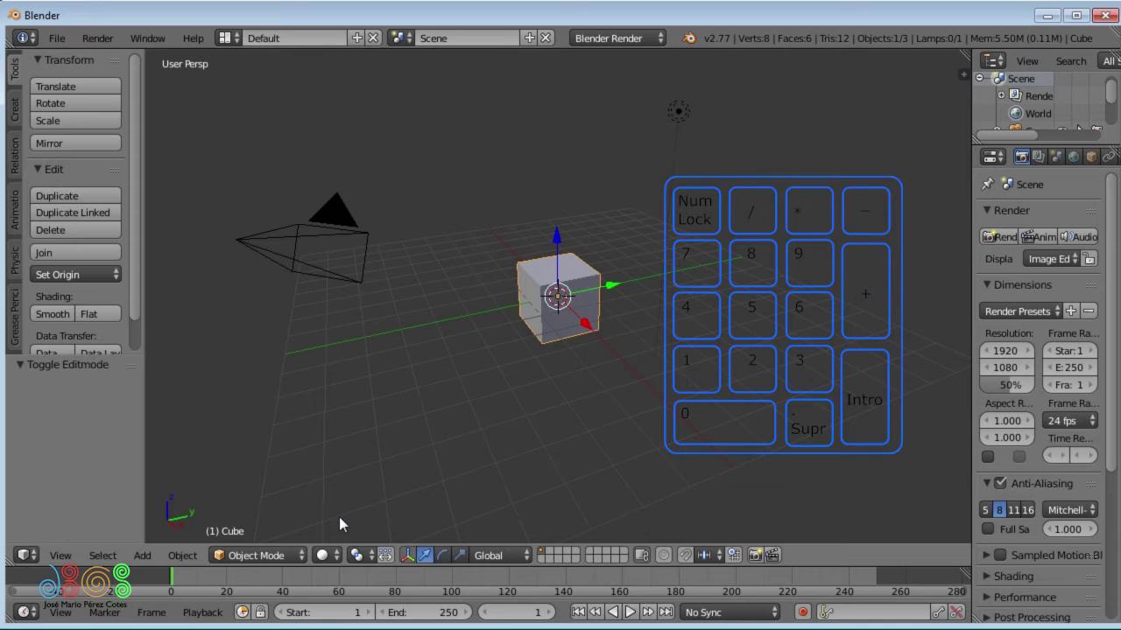
Step: Show layer 1 and cycle Front, Right and Top views, toggling orthographic and perspective
{"action": "key", "text": "1"}
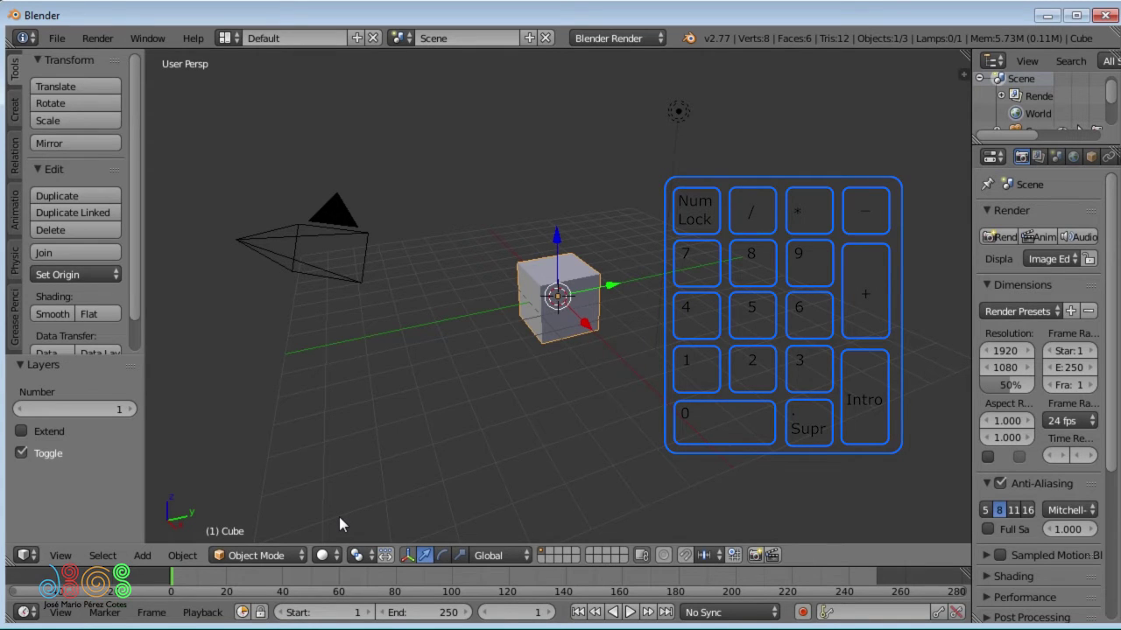
{"action": "key", "text": "KP_1"}
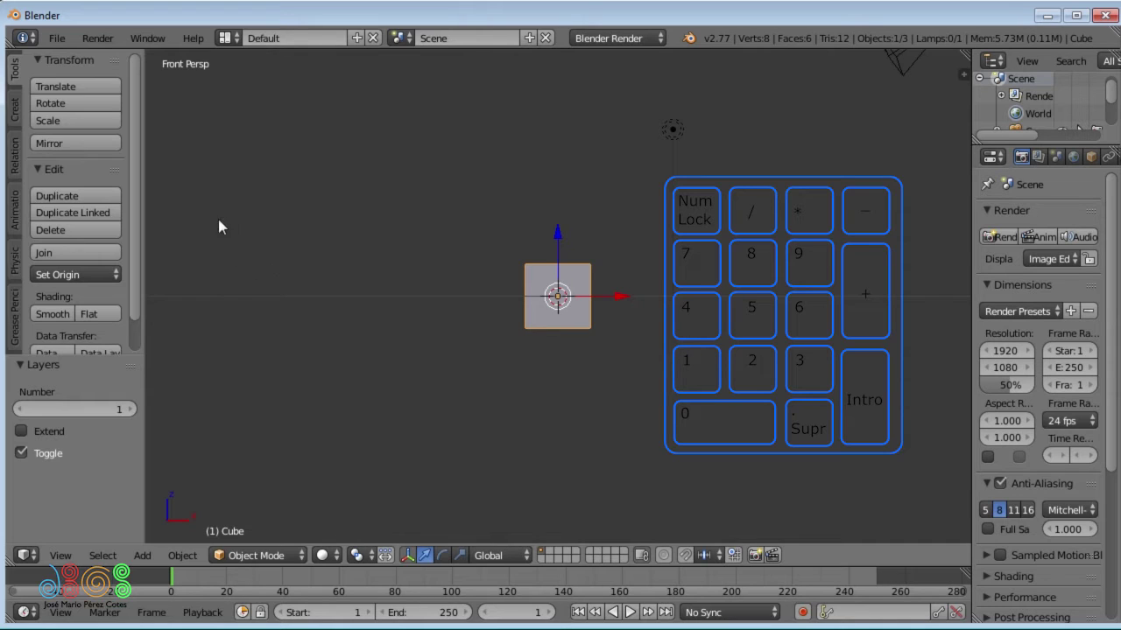
{"action": "key", "text": "KP_3"}
{"action": "key", "text": "KP_7"}
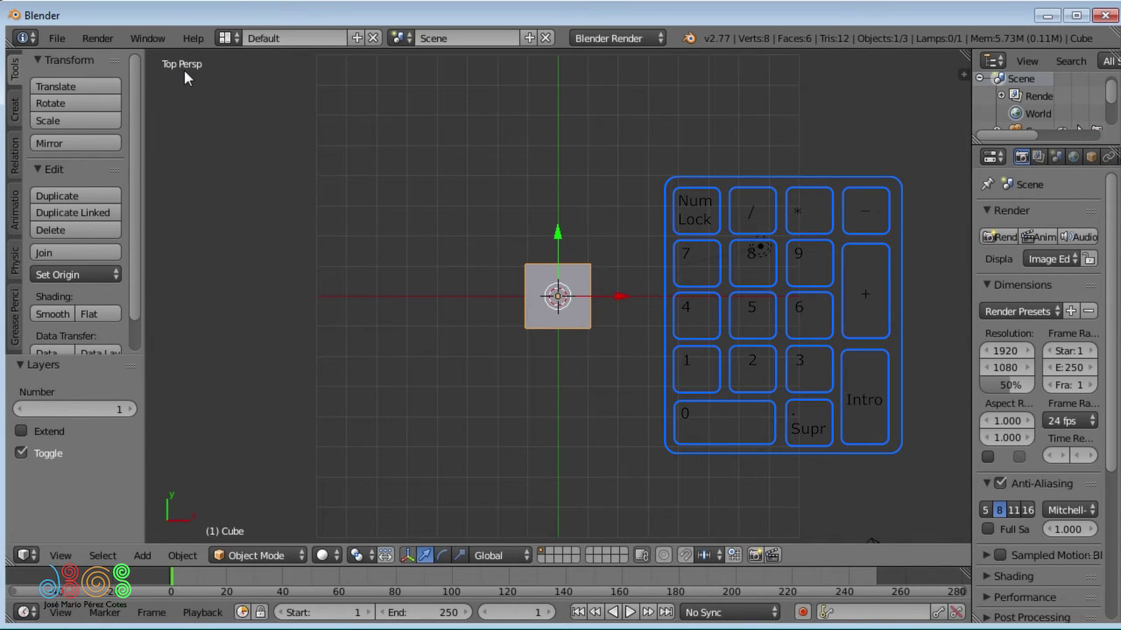
{"action": "key", "text": "KP_5"}
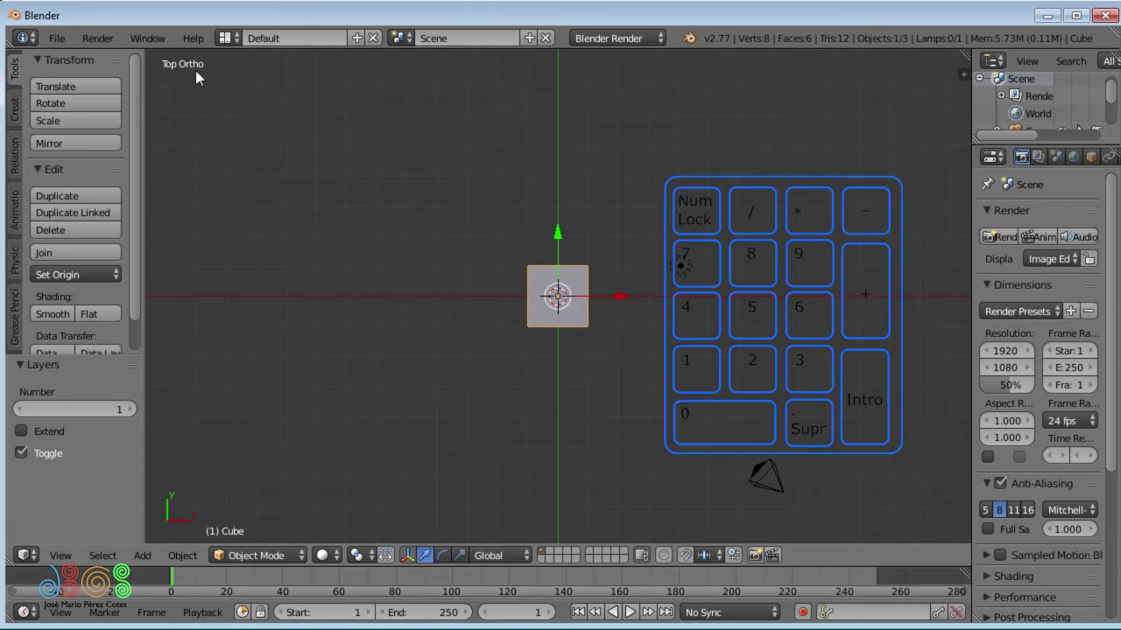
{"action": "key", "text": "KP_5"}
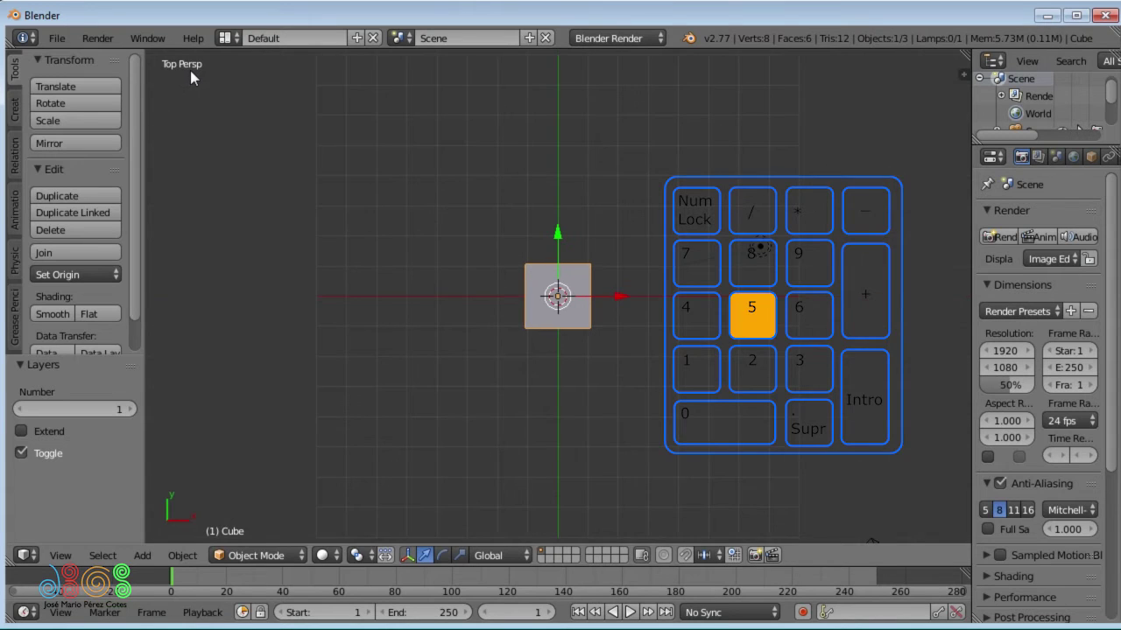
{"action": "key", "text": "KP_5"}
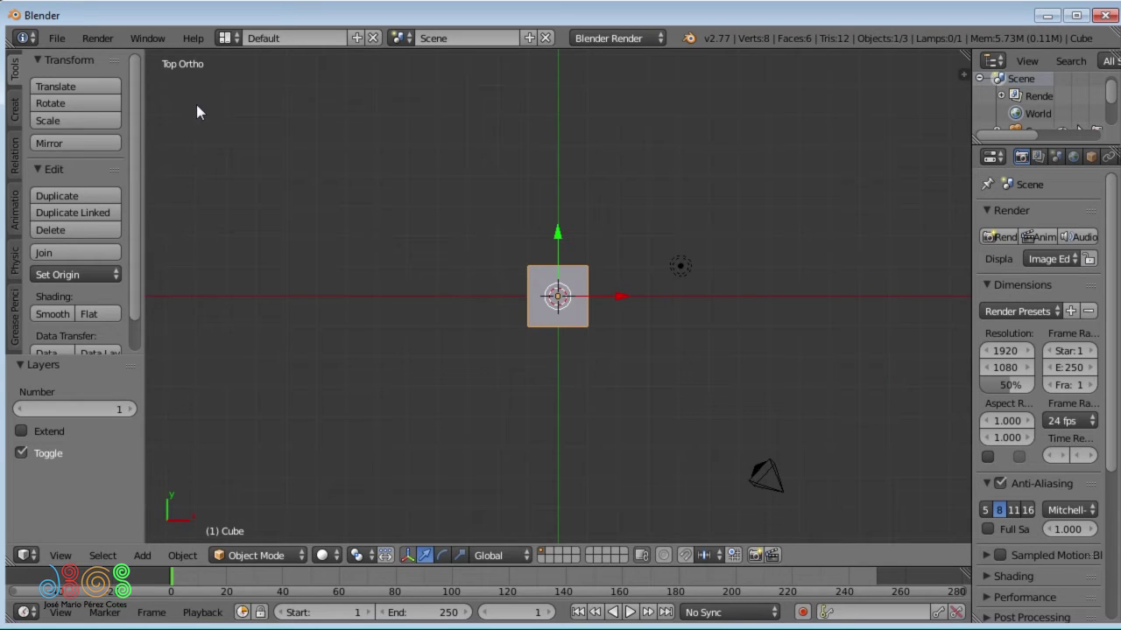
Step: Choose the side, Front and finally Top preset views from the View menu
{"action": "left_click", "coordinate": [58, 556]}
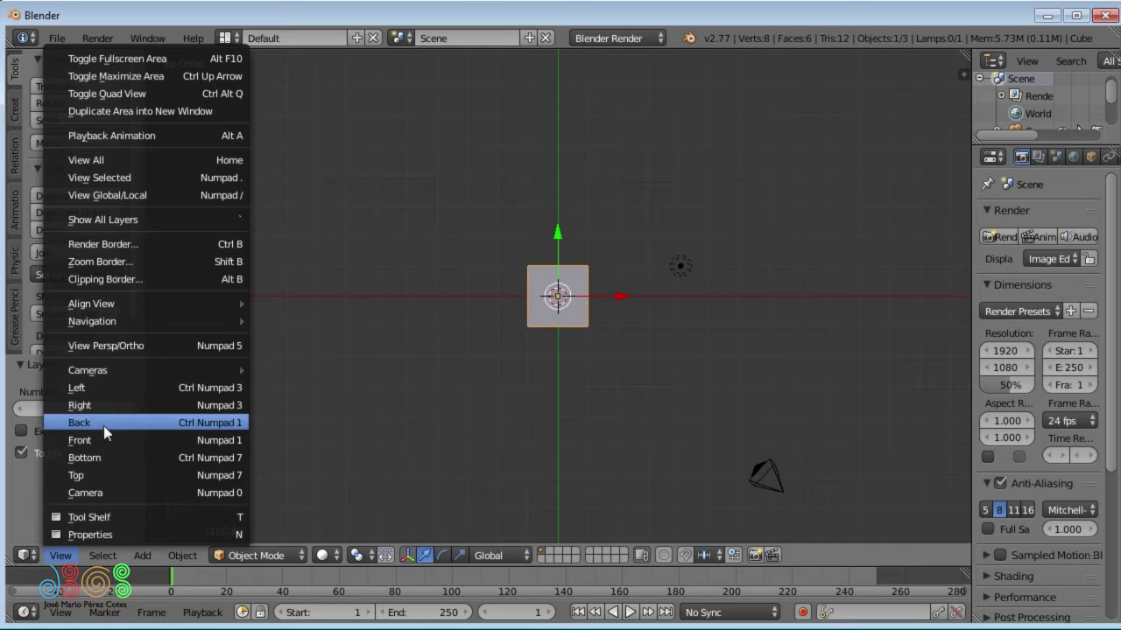
{"action": "left_click", "coordinate": [107, 405]}
{"action": "left_click", "coordinate": [60, 556]}
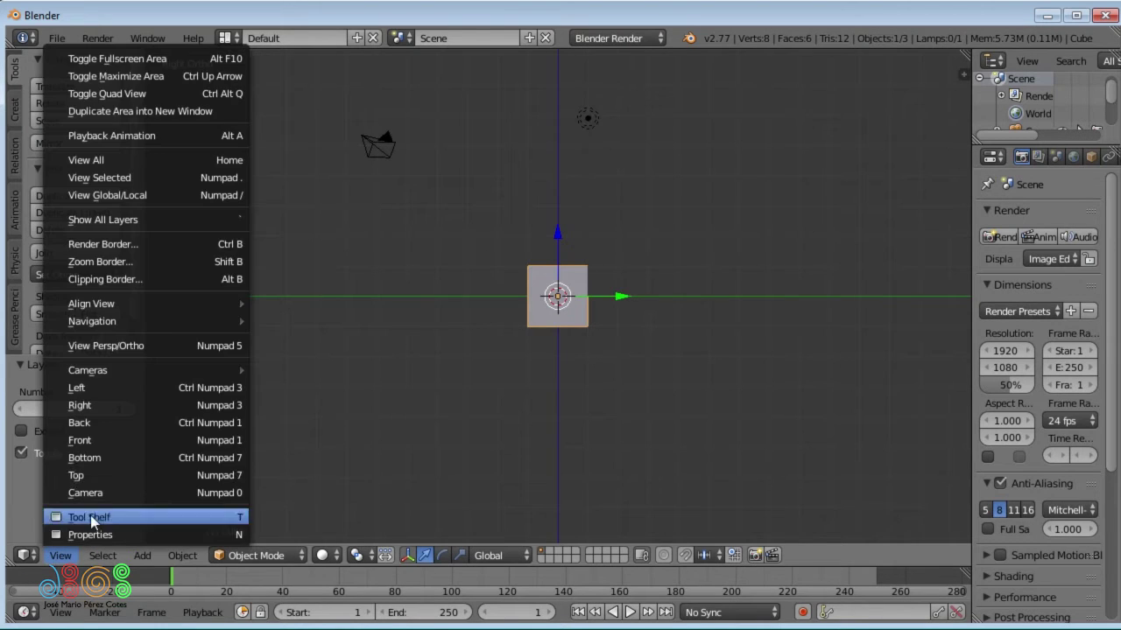
{"action": "left_click", "coordinate": [110, 439]}
{"action": "left_click", "coordinate": [60, 555]}
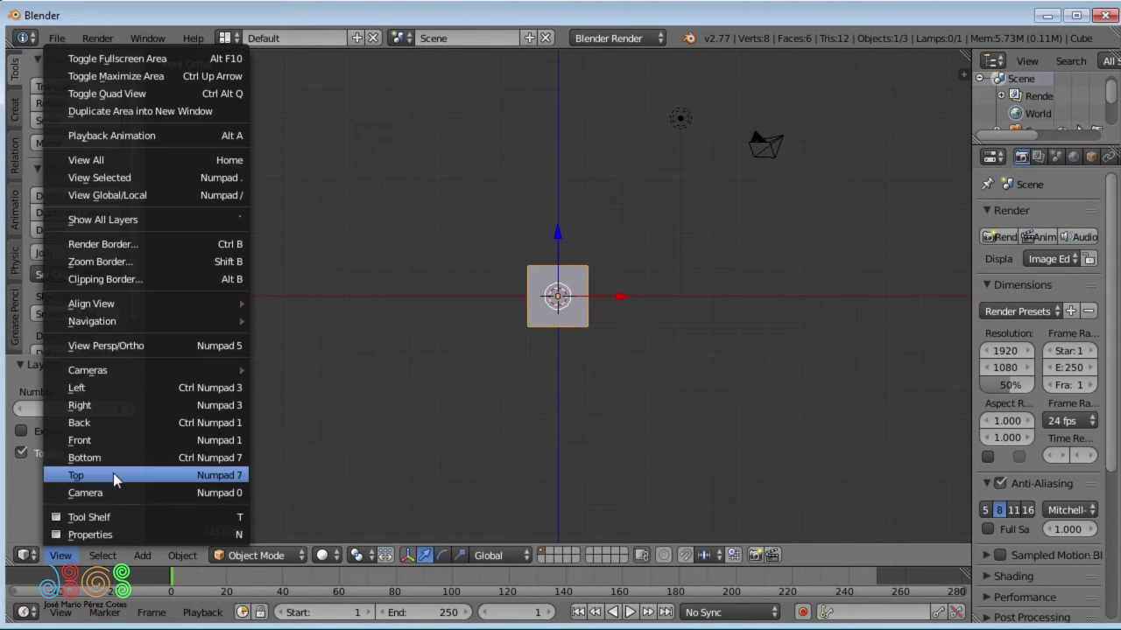
{"action": "left_click", "coordinate": [114, 474]}
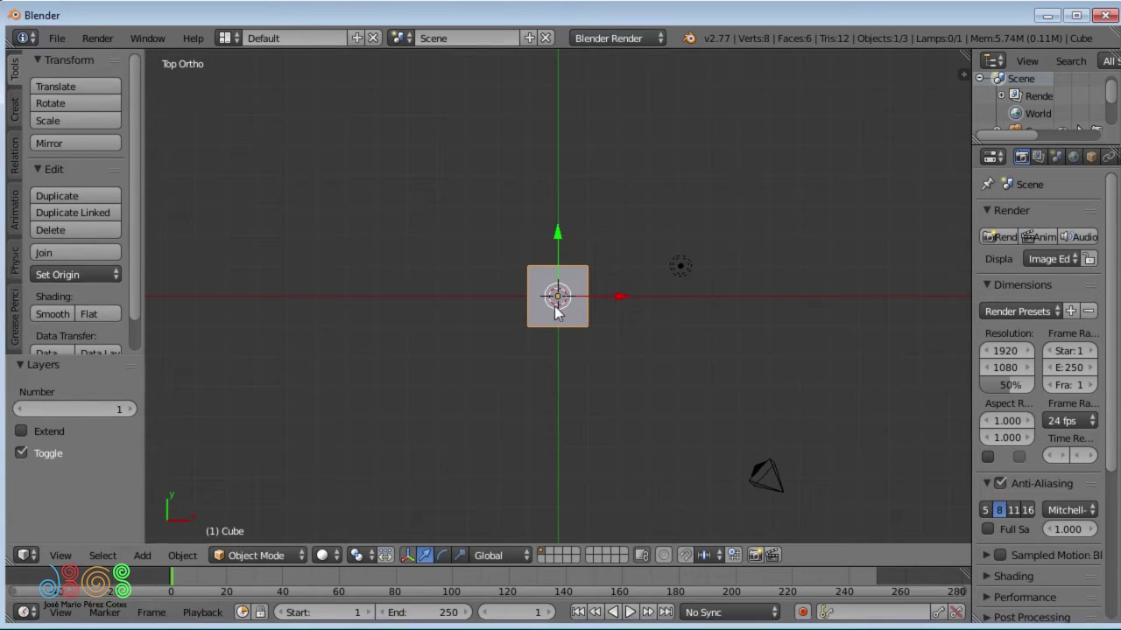
{"action": "key", "text": "shift"}
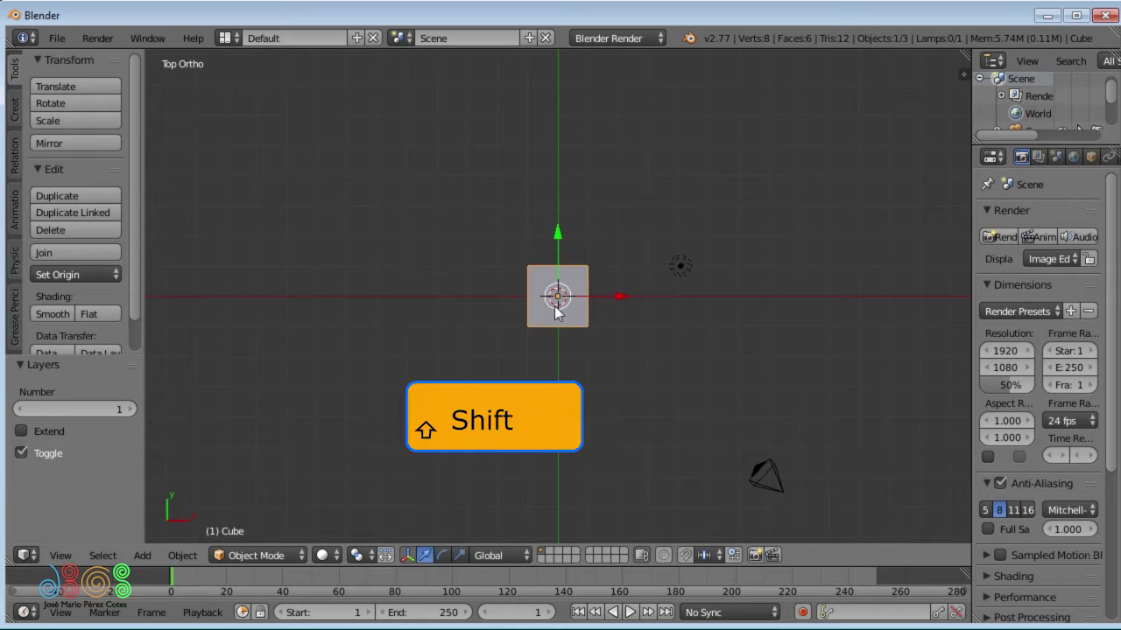
{"action": "key", "text": "shift+a"}
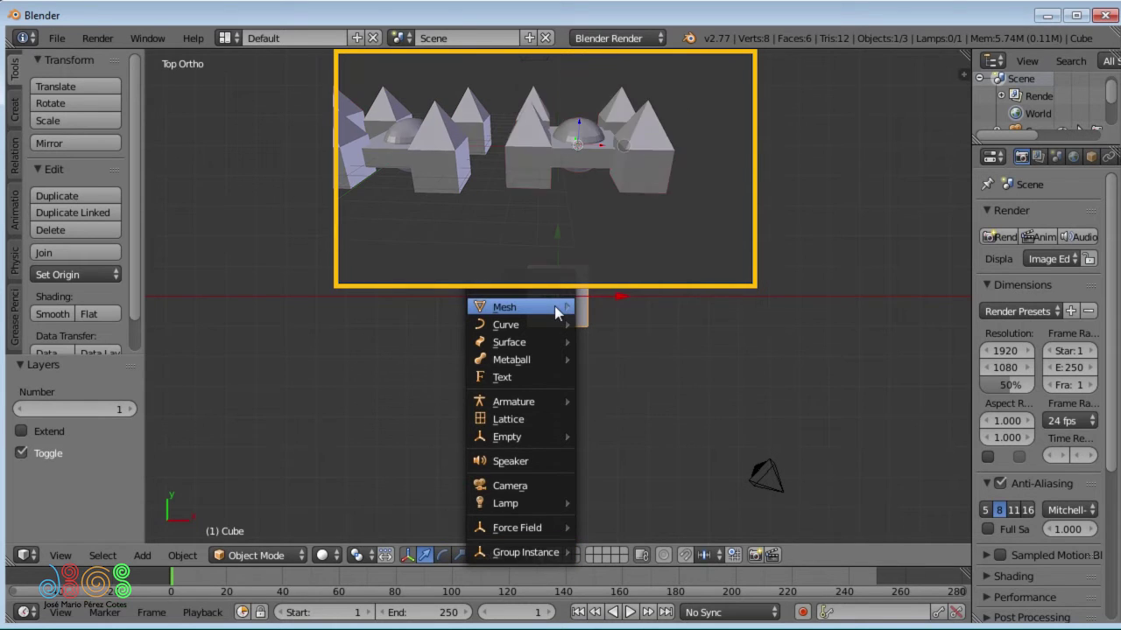
{"action": "mouse_move", "coordinate": [504, 307]}
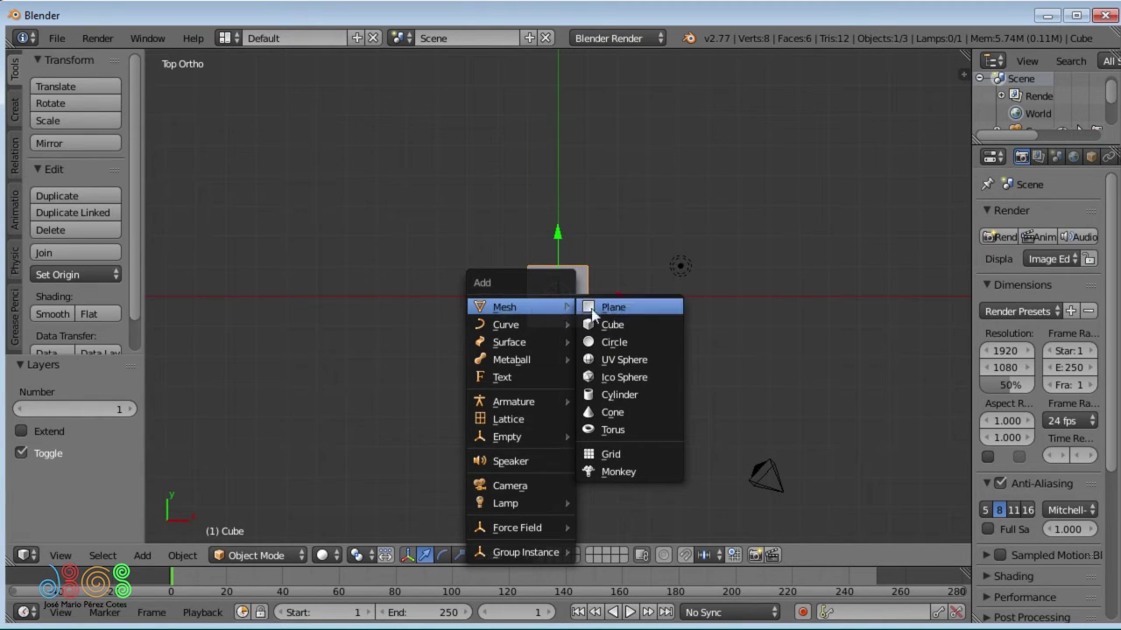
{"action": "key", "text": "Escape"}
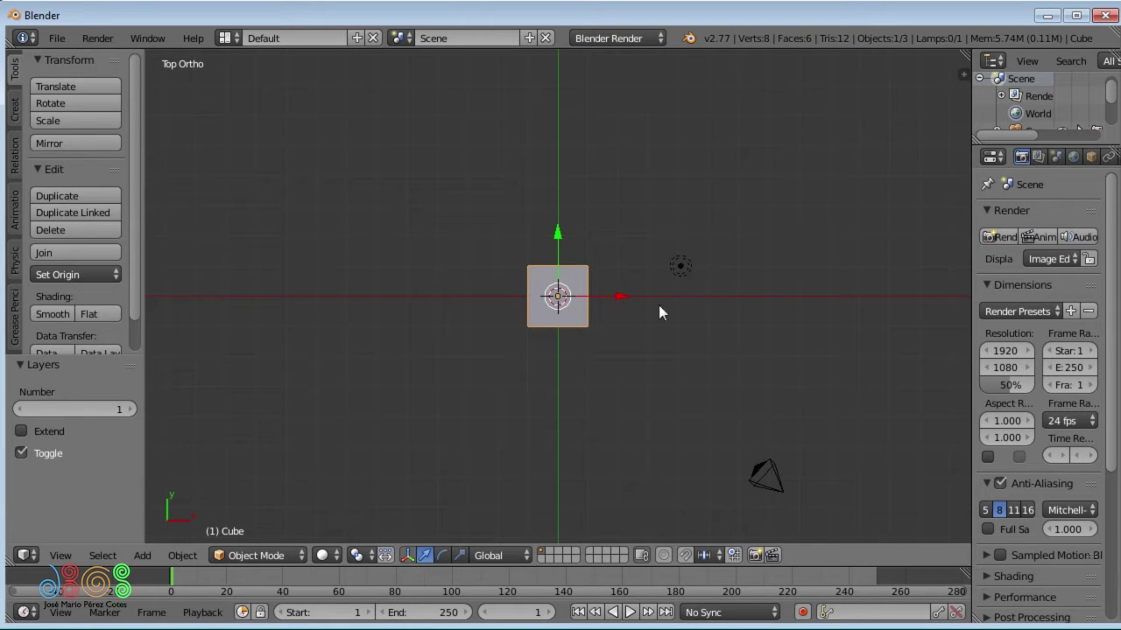
{"action": "key", "text": "Tab"}
{"action": "right_click", "coordinate": [526, 267]}
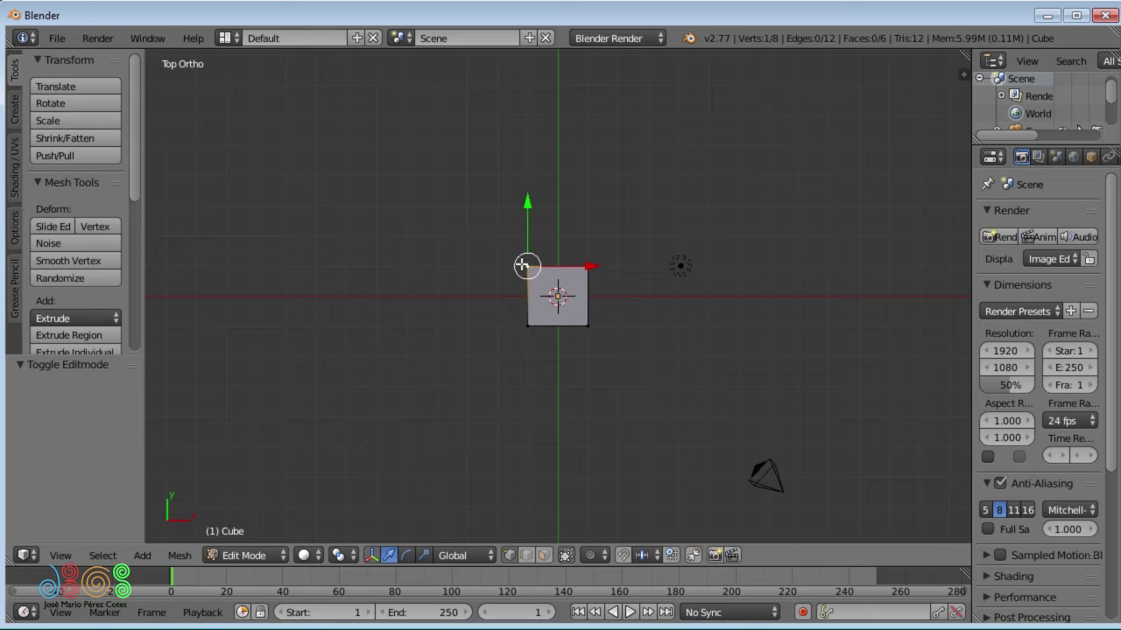
{"action": "right_click", "coordinate": [529, 324], "text": "shift"}
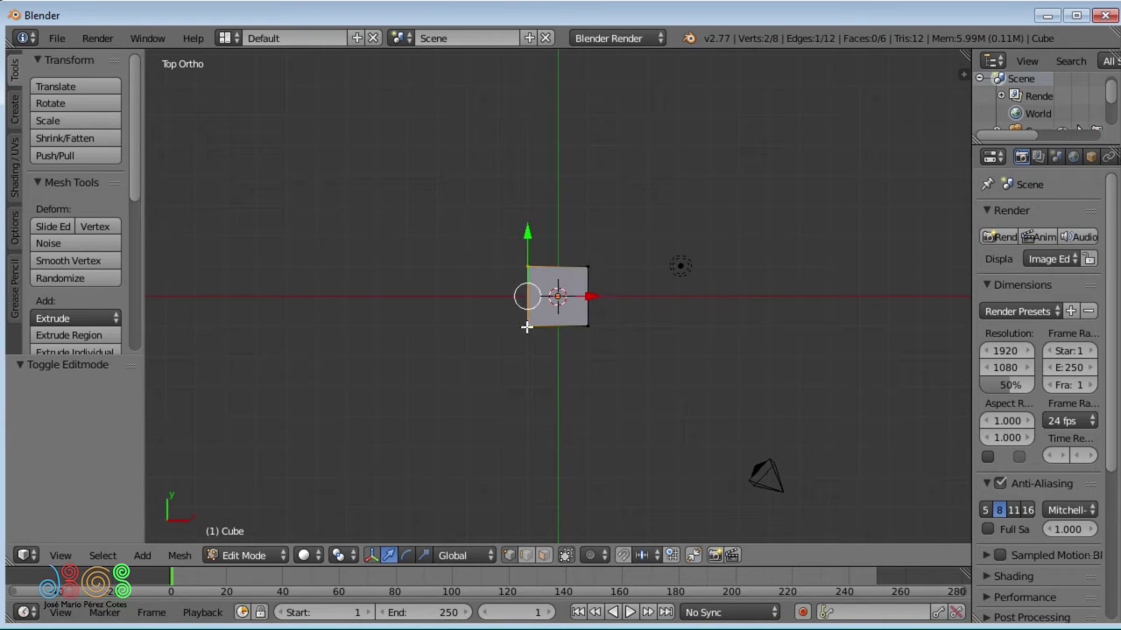
{"action": "right_click", "coordinate": [587, 266], "text": "shift"}
{"action": "right_click", "coordinate": [586, 327], "text": "shift"}
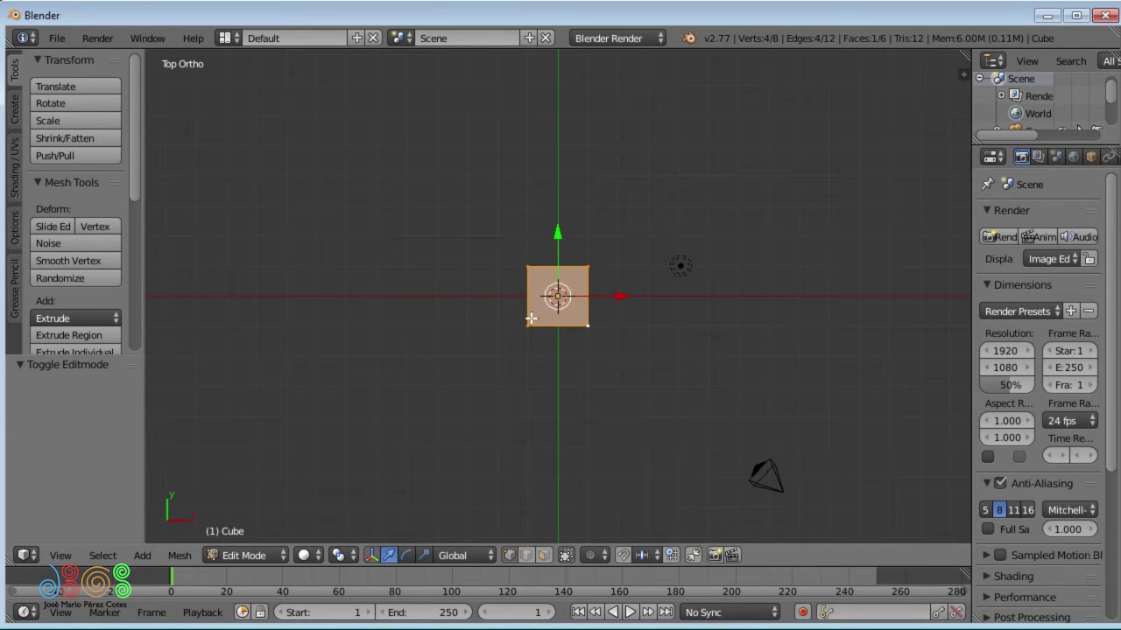
{"action": "right_click", "coordinate": [526, 267]}
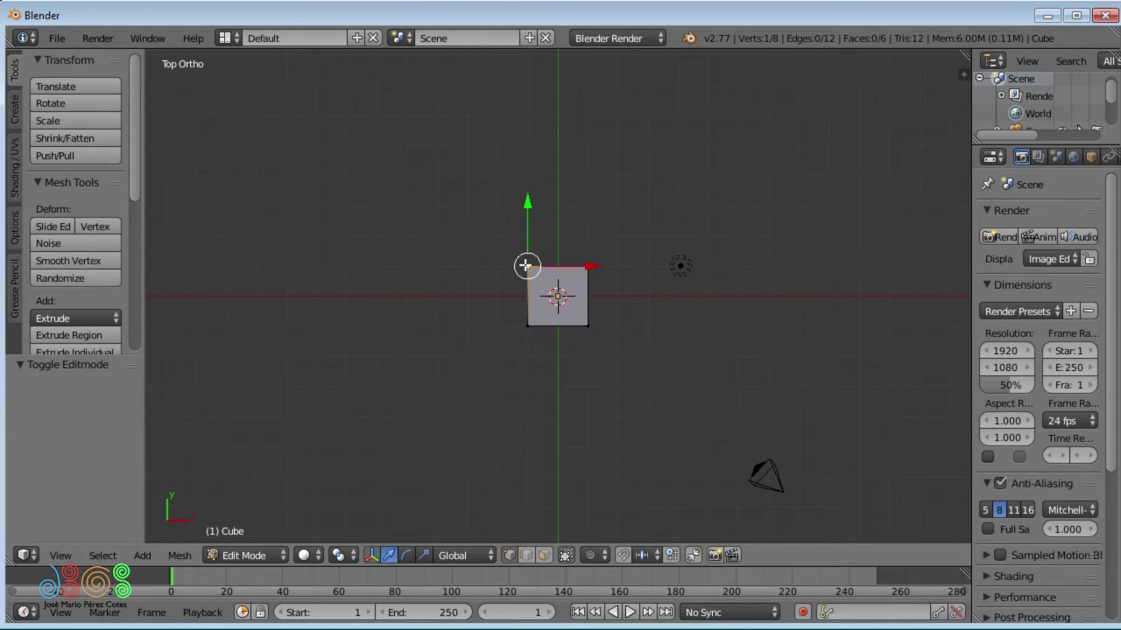
{"action": "key", "text": "g"}
{"action": "left_click", "coordinate": [508, 234]}
{"action": "right_click", "coordinate": [555, 325]}
{"action": "key", "text": "g"}
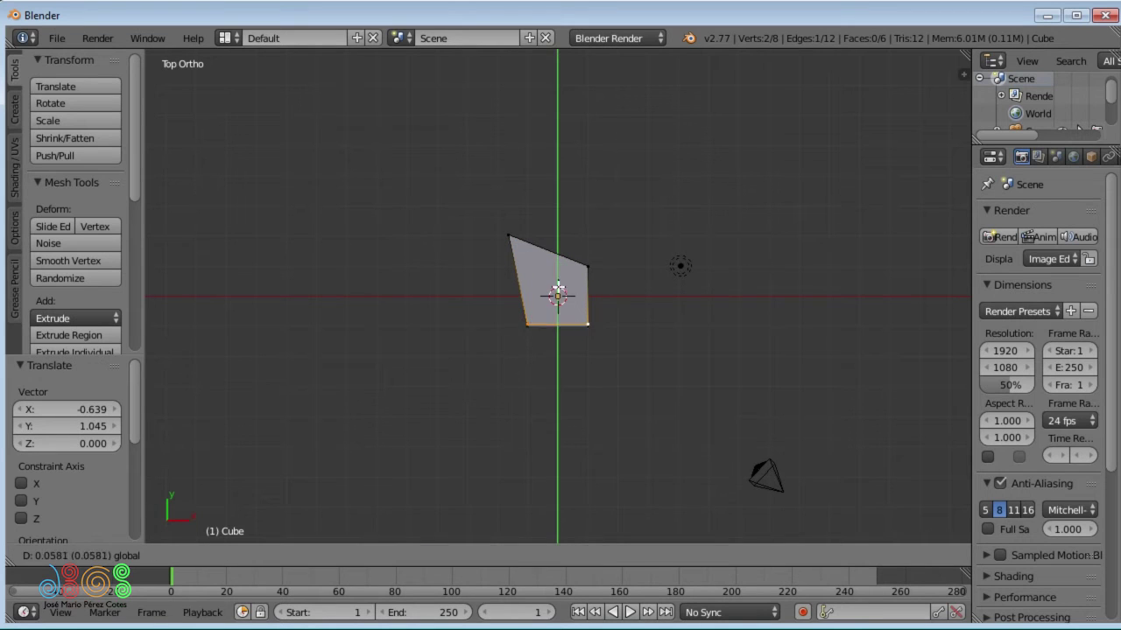
{"action": "left_click", "coordinate": [561, 262]}
{"action": "right_click", "coordinate": [587, 325], "text": "shift"}
{"action": "right_click", "coordinate": [526, 327], "text": "shift"}
{"action": "key", "text": "g"}
{"action": "key", "text": "y"}
{"action": "left_click", "coordinate": [560, 295]}
{"action": "key", "text": "ctrl+z"}
{"action": "key", "text": "ctrl+z"}
{"action": "key", "text": "ctrl+z"}
{"action": "key", "text": "ctrl+z"}
{"action": "key", "text": "ctrl+z"}
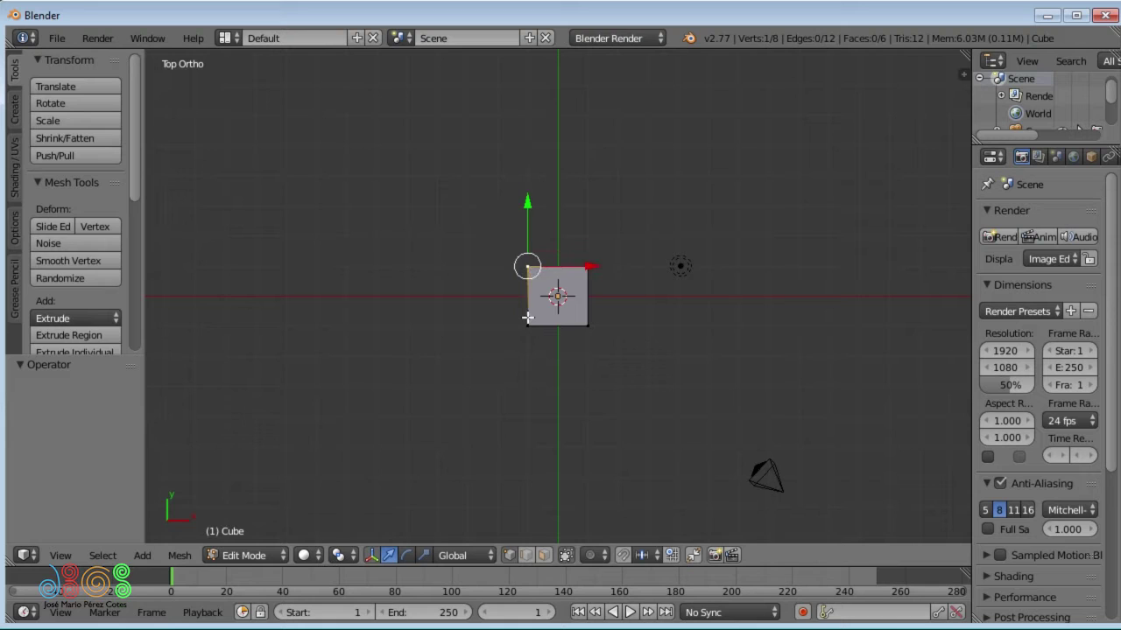
{"action": "key", "text": "Tab"}
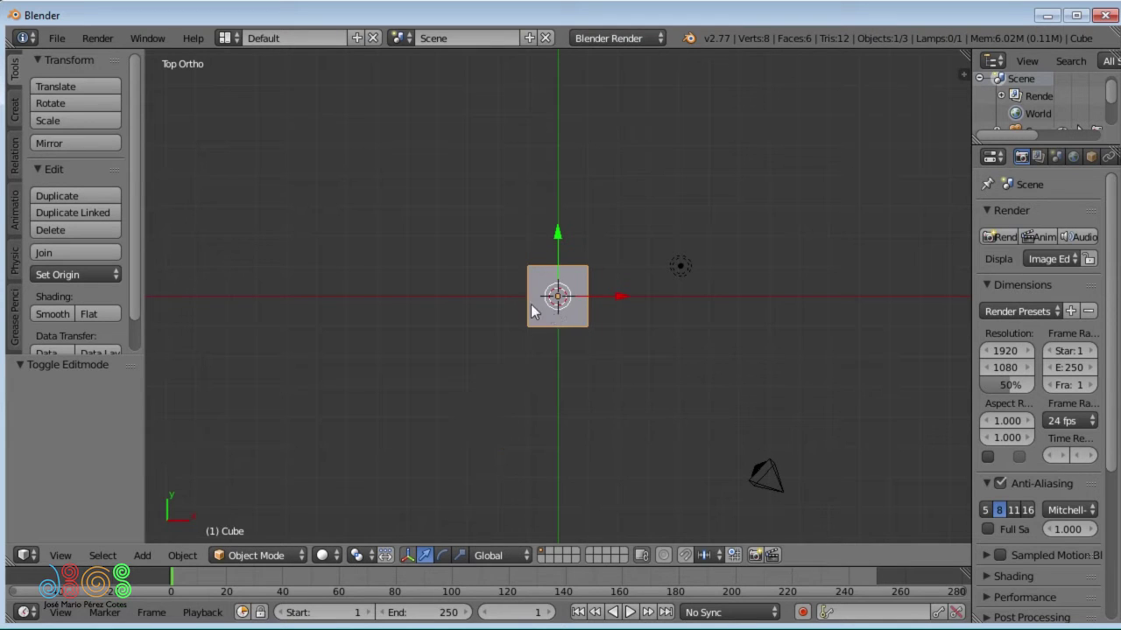
Step: Save as EscenaPrueba.blend and add a framed Bezier curve left of the cube in Edit Mode
{"action": "left_click", "coordinate": [467, 297]}
{"action": "key", "text": "ctrl+s"}
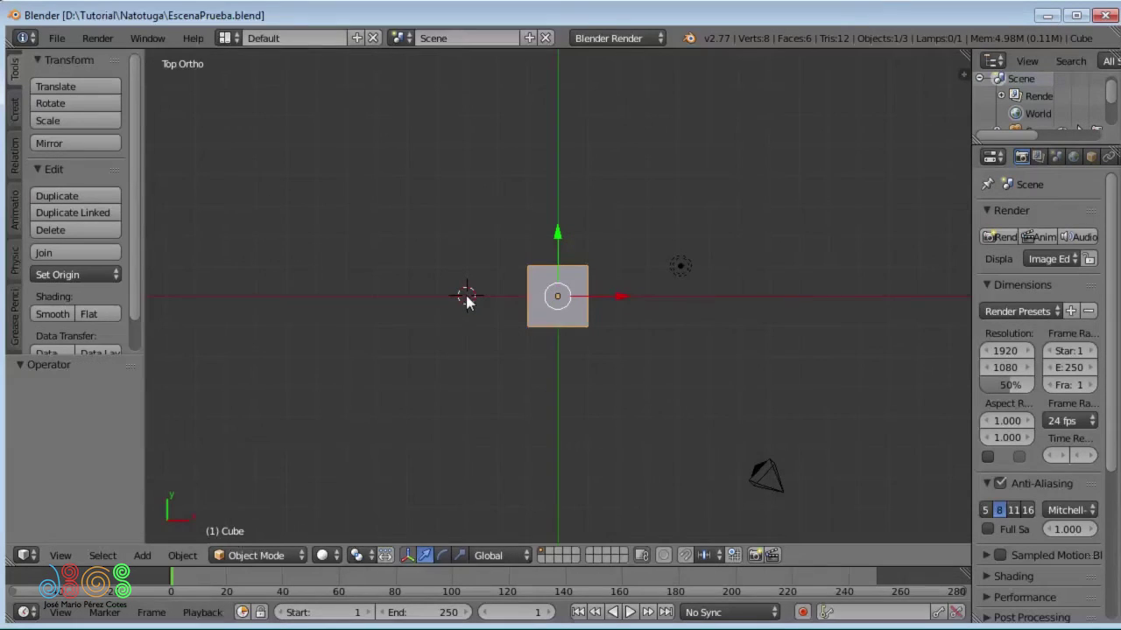
{"action": "key", "text": "shift+a"}
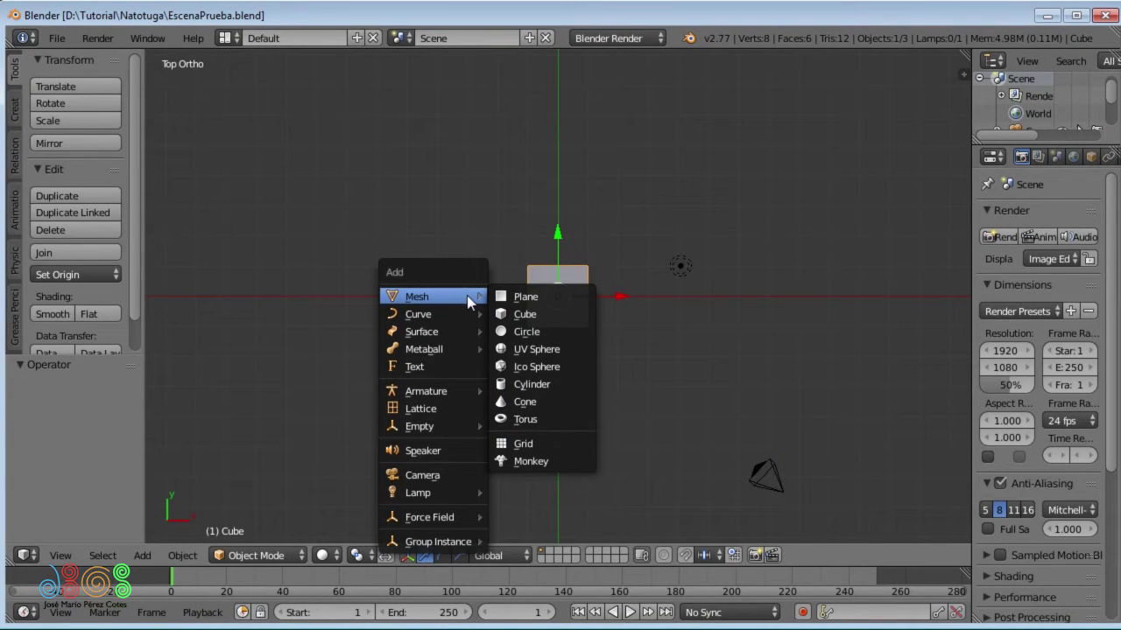
{"action": "mouse_move", "coordinate": [429, 314]}
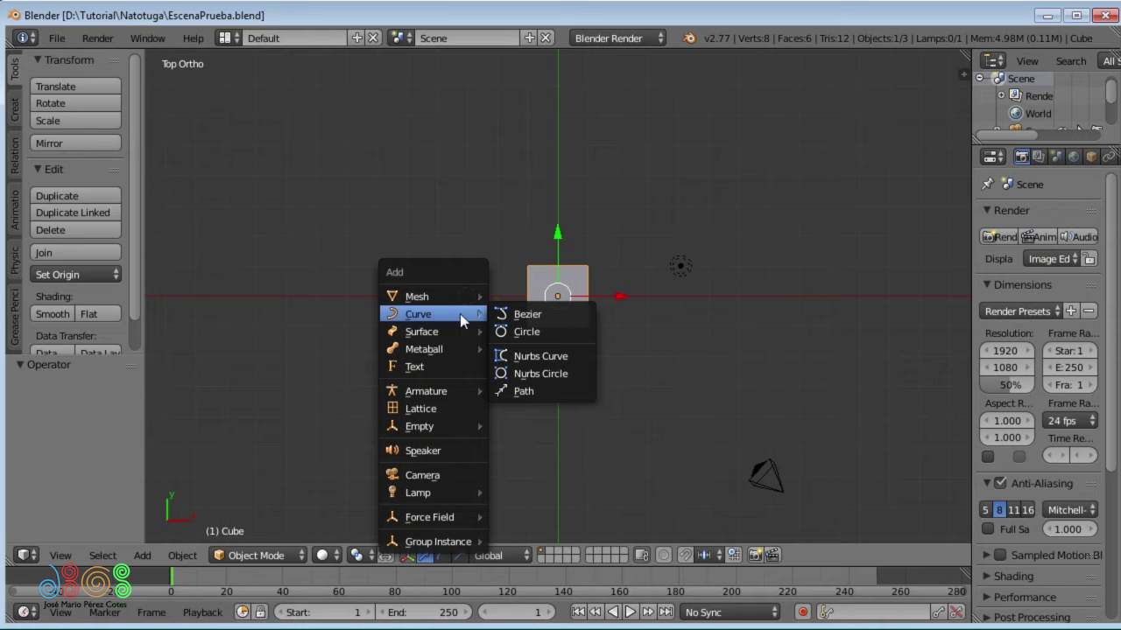
{"action": "left_click", "coordinate": [526, 317]}
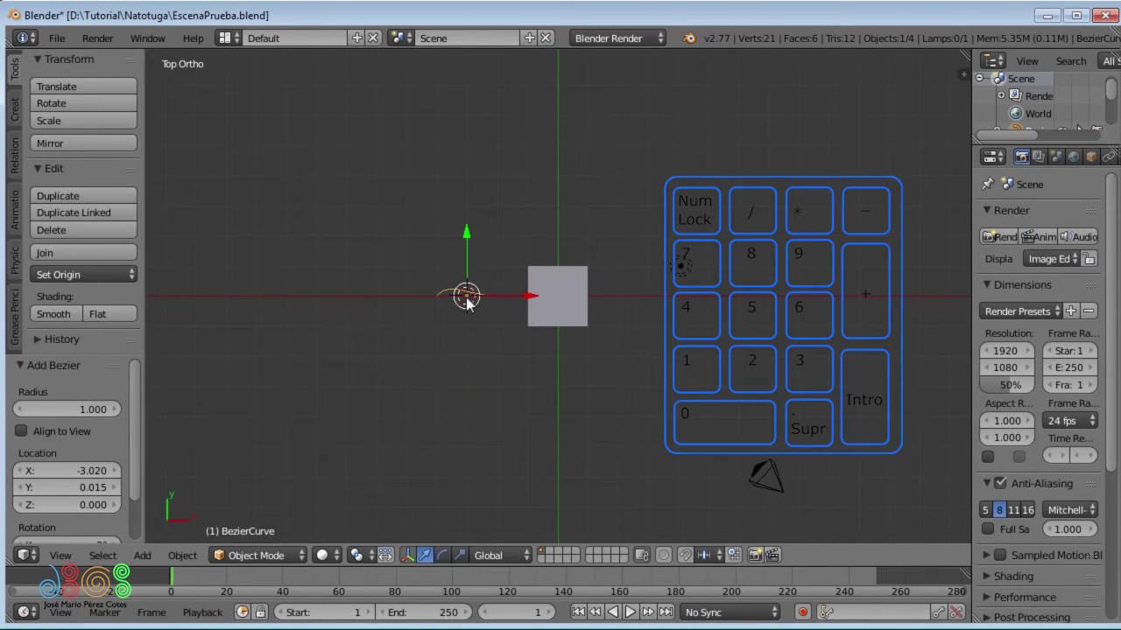
{"action": "key", "text": "KP_Decimal"}
{"action": "key", "text": "Tab"}
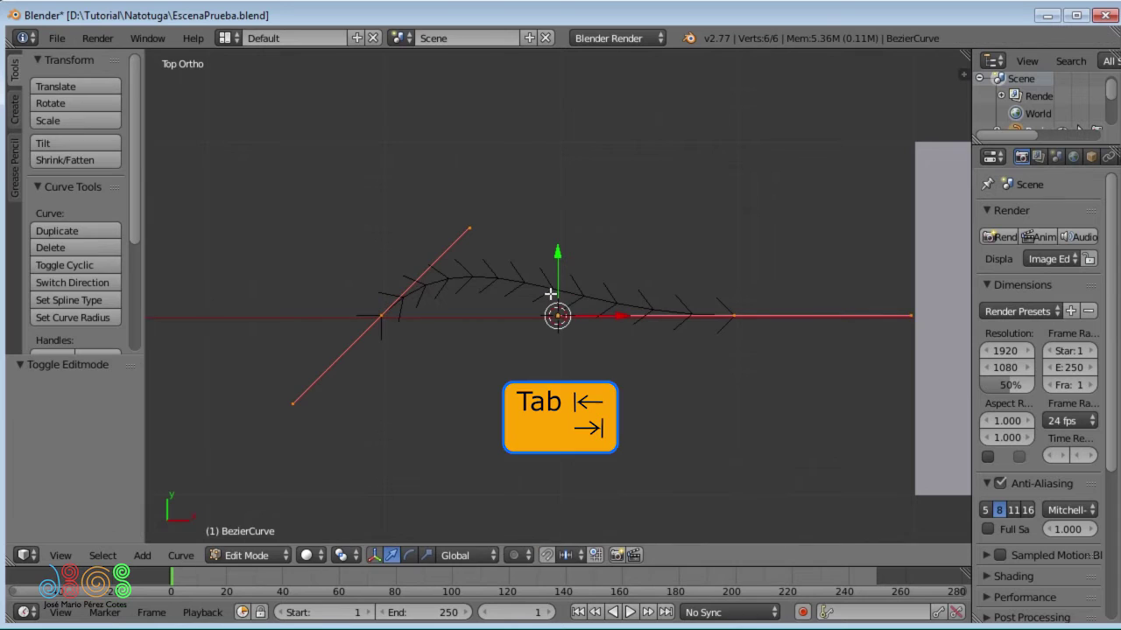
Step: Raise the Bezier curve's left point and angle its handle into an upward quarter arc
{"action": "right_click", "coordinate": [386, 312]}
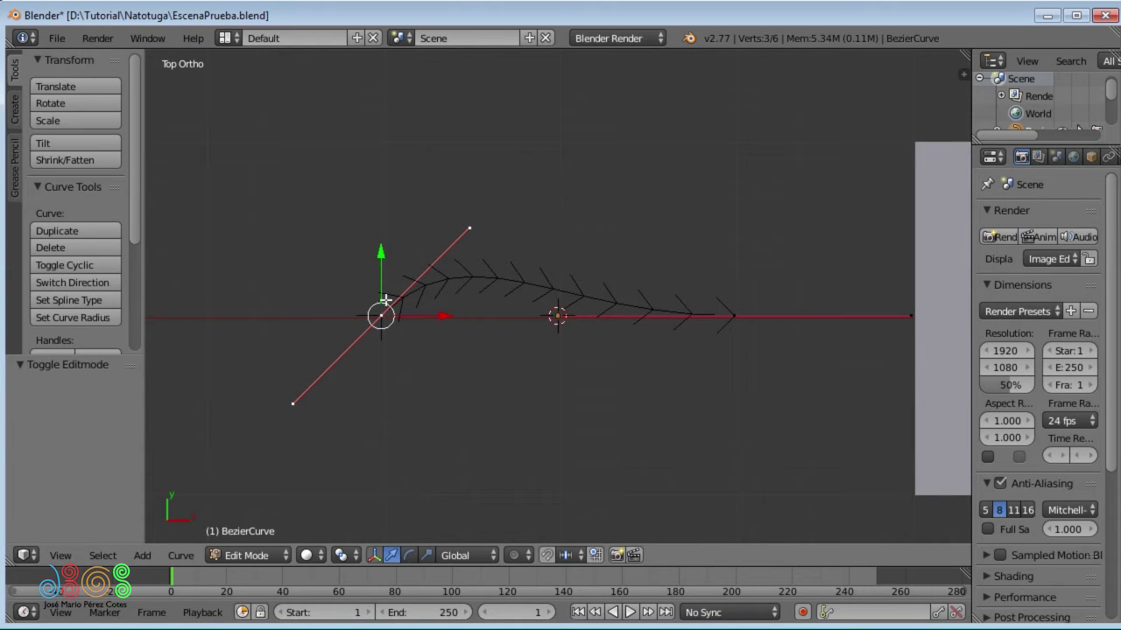
{"action": "key", "text": "g"}
{"action": "left_click", "coordinate": [386, 184]}
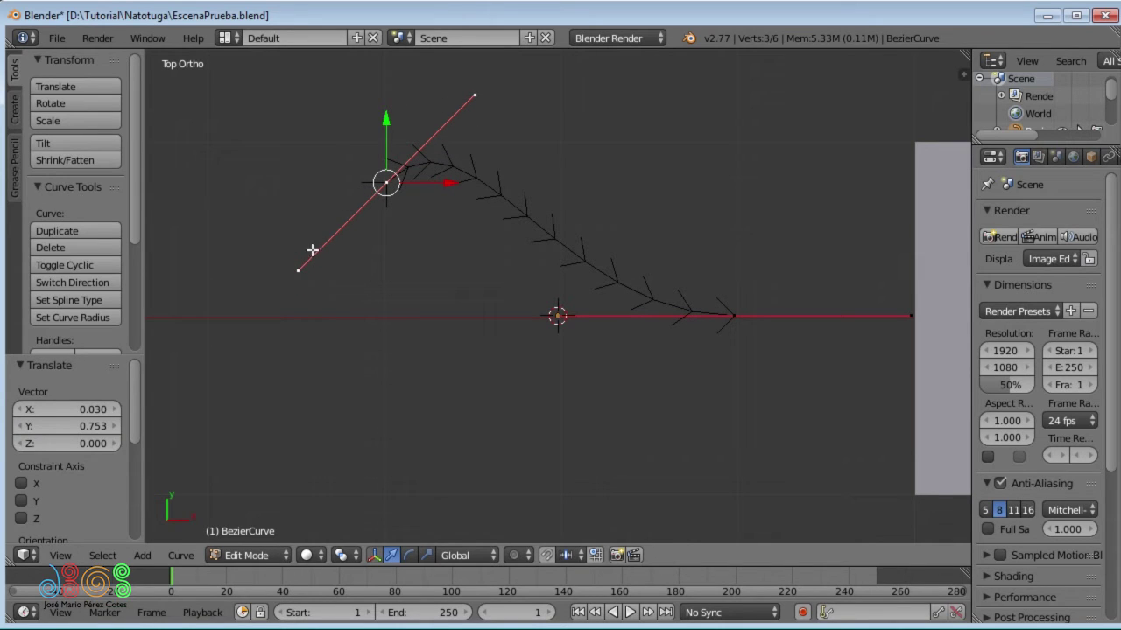
{"action": "right_click", "coordinate": [476, 93]}
{"action": "key", "text": "g"}
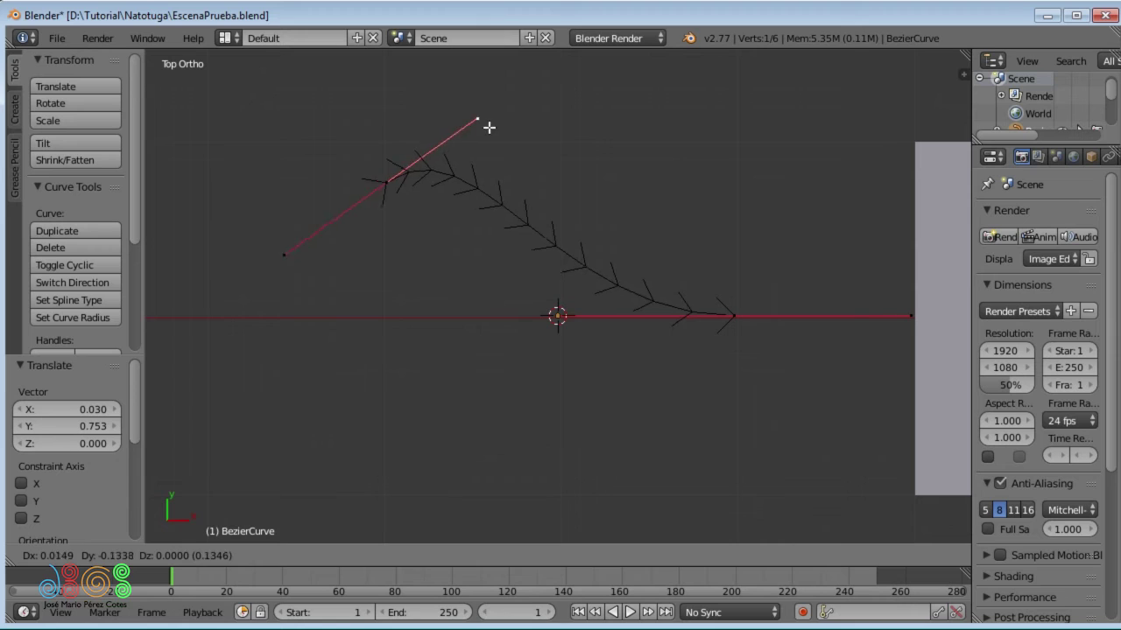
{"action": "left_click", "coordinate": [399, 304]}
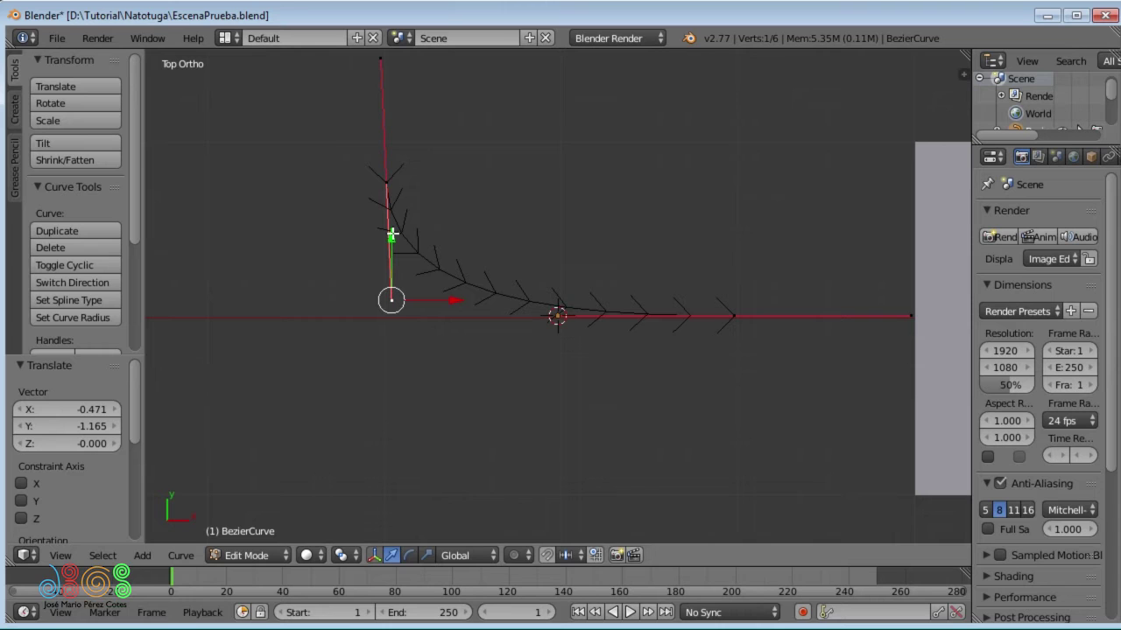
{"action": "key", "text": "Tab"}
{"action": "scroll", "coordinate": [421, 240], "scroll_direction": "down", "scroll_amount": 2}
{"action": "scroll", "coordinate": [426, 256], "scroll_direction": "down", "scroll_amount": 1}
{"action": "scroll", "coordinate": [397, 312], "scroll_direction": "down", "scroll_amount": 1}
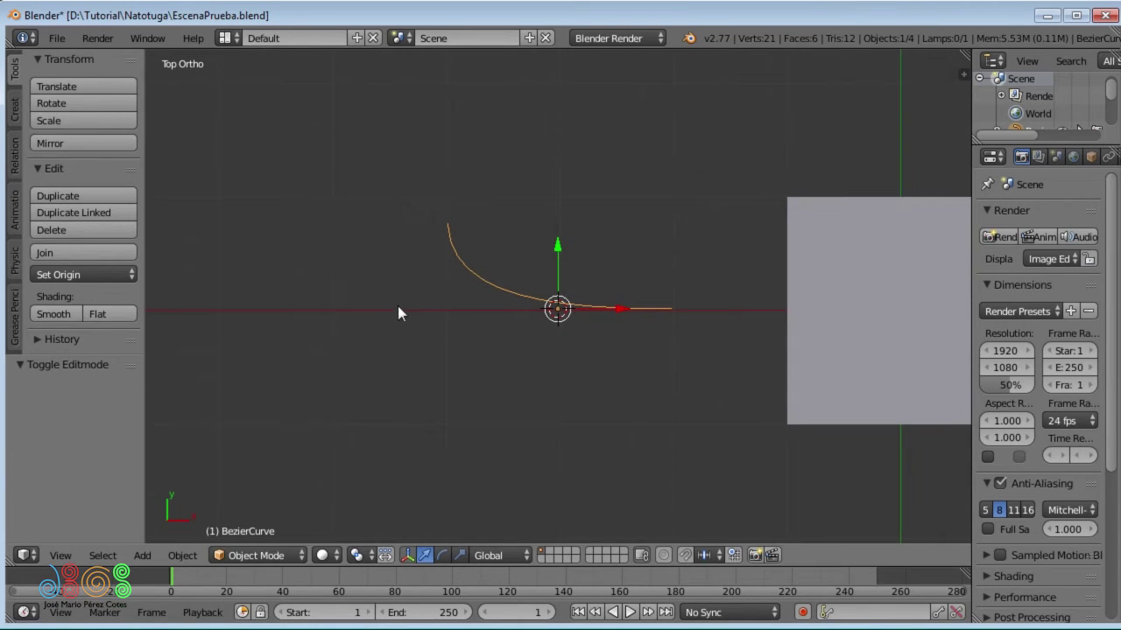
{"action": "scroll", "coordinate": [343, 342], "scroll_direction": "down", "scroll_amount": 1}
Step: Add a Nurbs Curve at a 3D cursor left of the Bezier curve and enter Edit Mode
{"action": "left_click", "coordinate": [342, 306]}
{"action": "middle_click_drag", "start_coordinate": [341, 307], "coordinate": [470, 317], "text": "shift"}
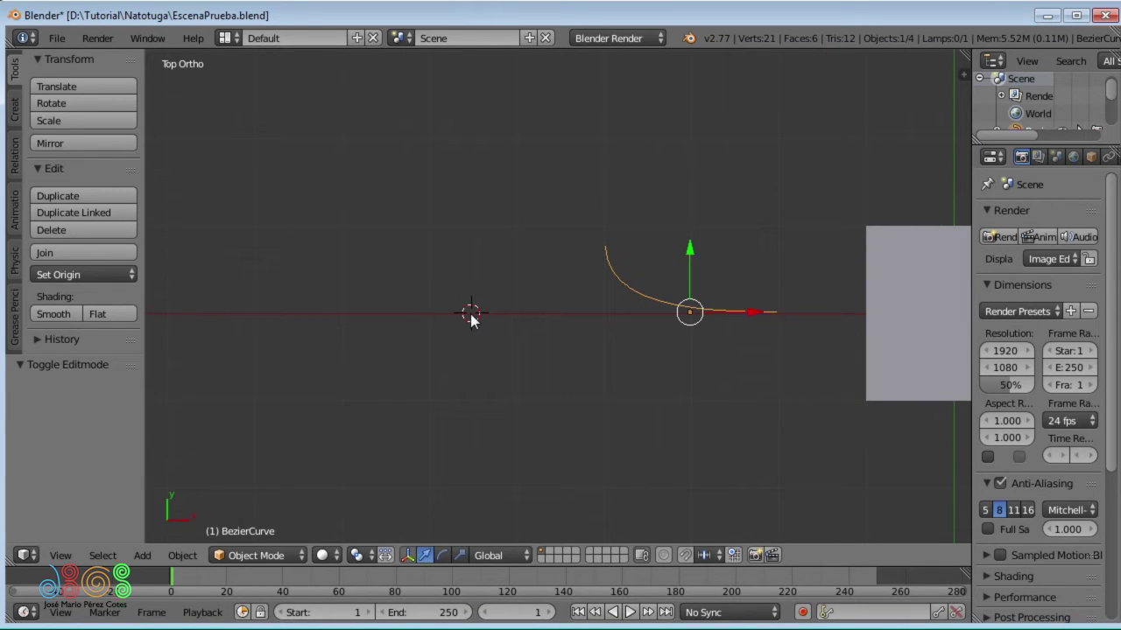
{"action": "key", "text": "shift"}
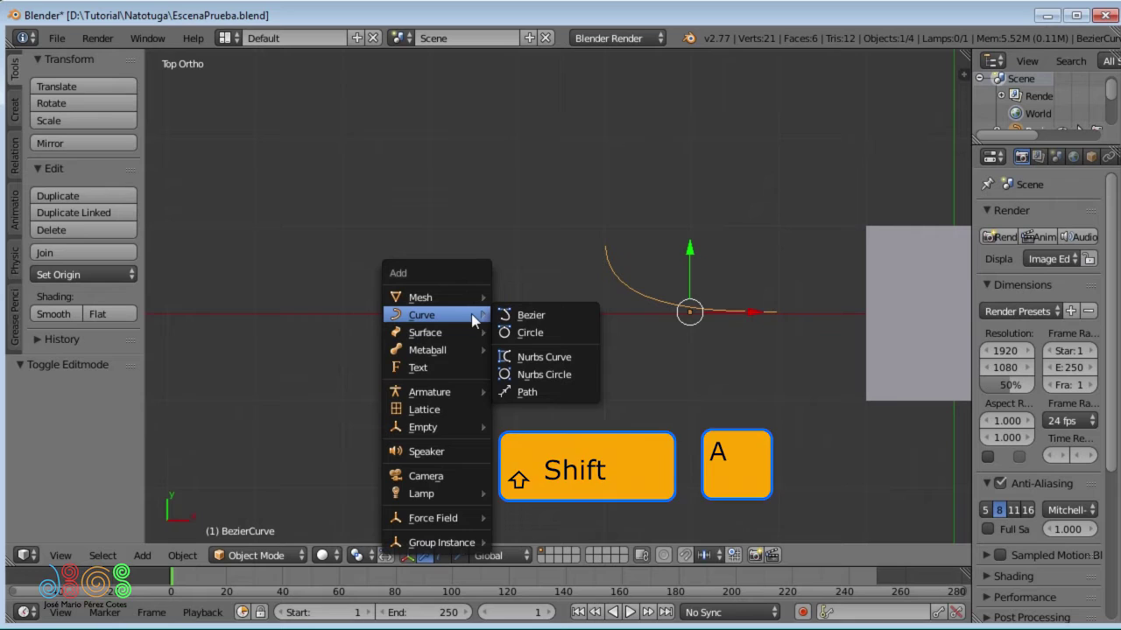
{"action": "left_click", "coordinate": [544, 361]}
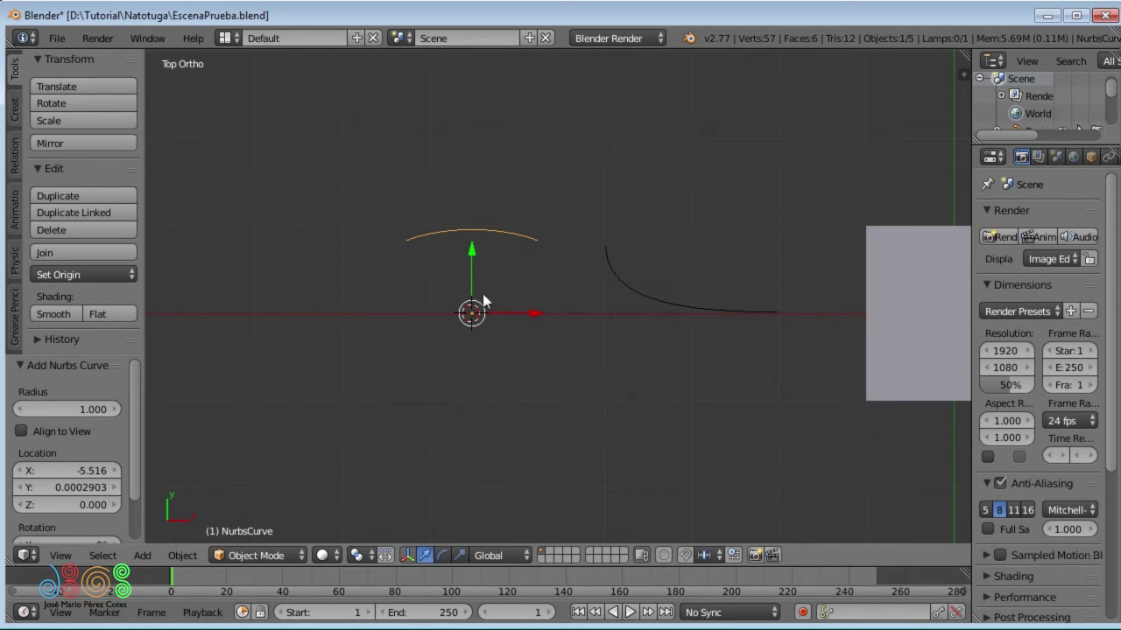
{"action": "key", "text": "Tab"}
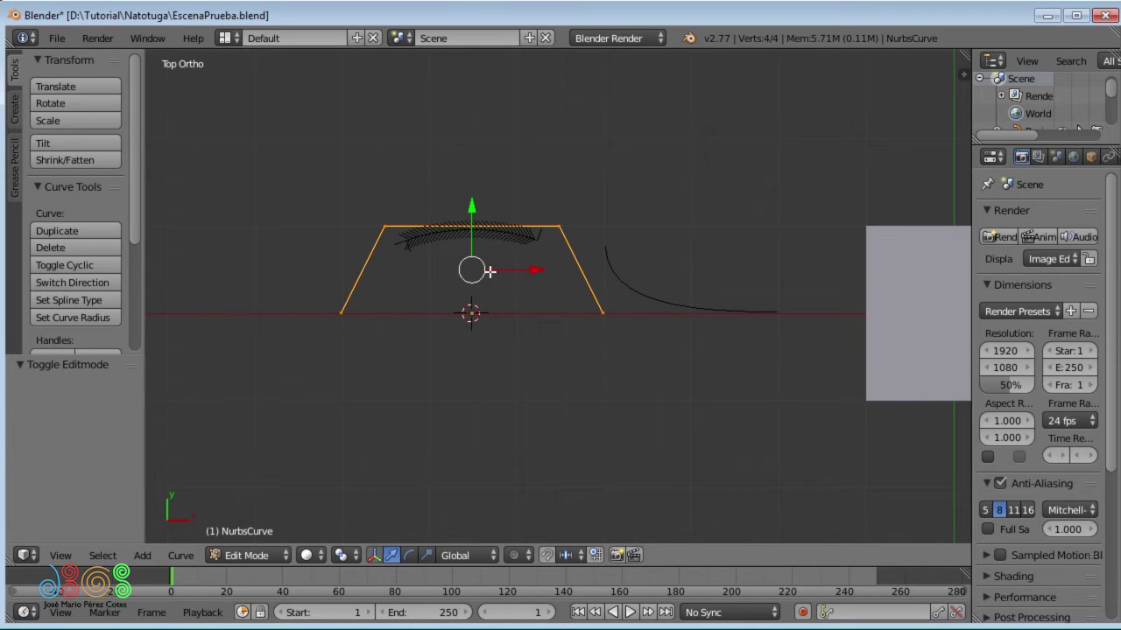
Step: Move the Nurbs Curve's upper control points so it arcs along the upper stroke
{"action": "right_click", "coordinate": [342, 312]}
{"action": "right_click", "coordinate": [384, 227]}
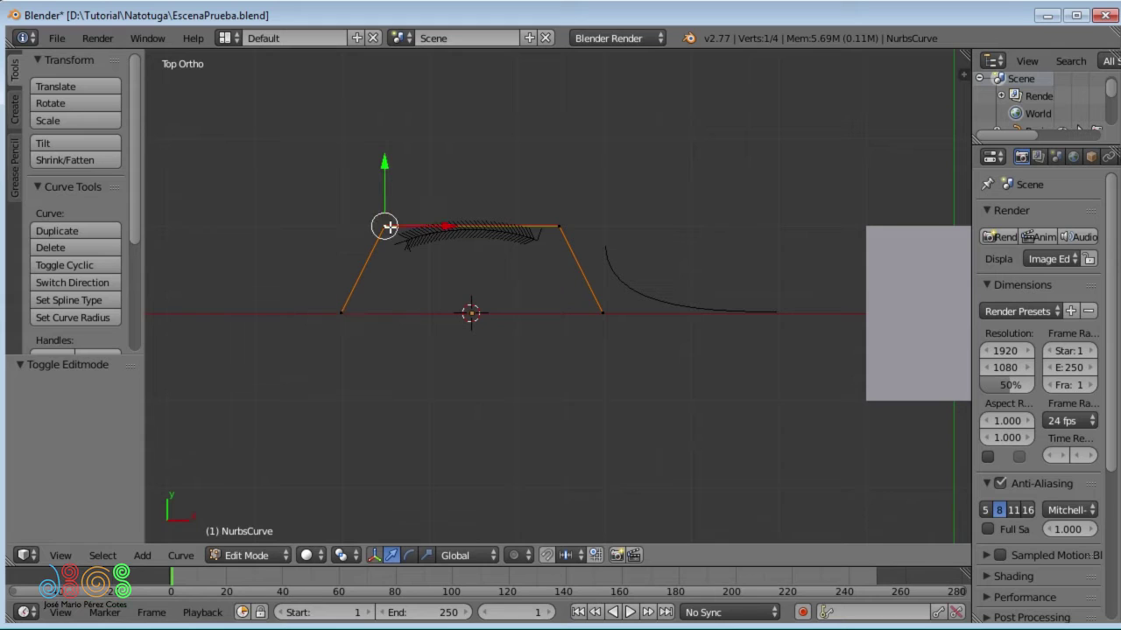
{"action": "right_click", "coordinate": [560, 227]}
{"action": "right_click", "coordinate": [604, 312]}
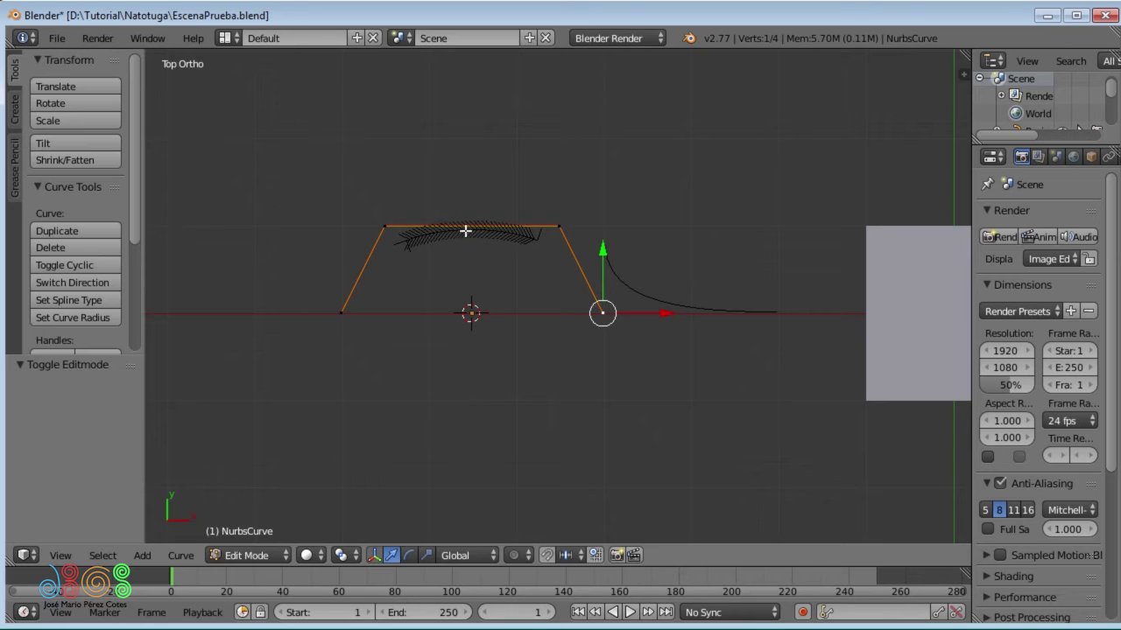
{"action": "right_click_drag", "start_coordinate": [384, 227], "coordinate": [364, 175]}
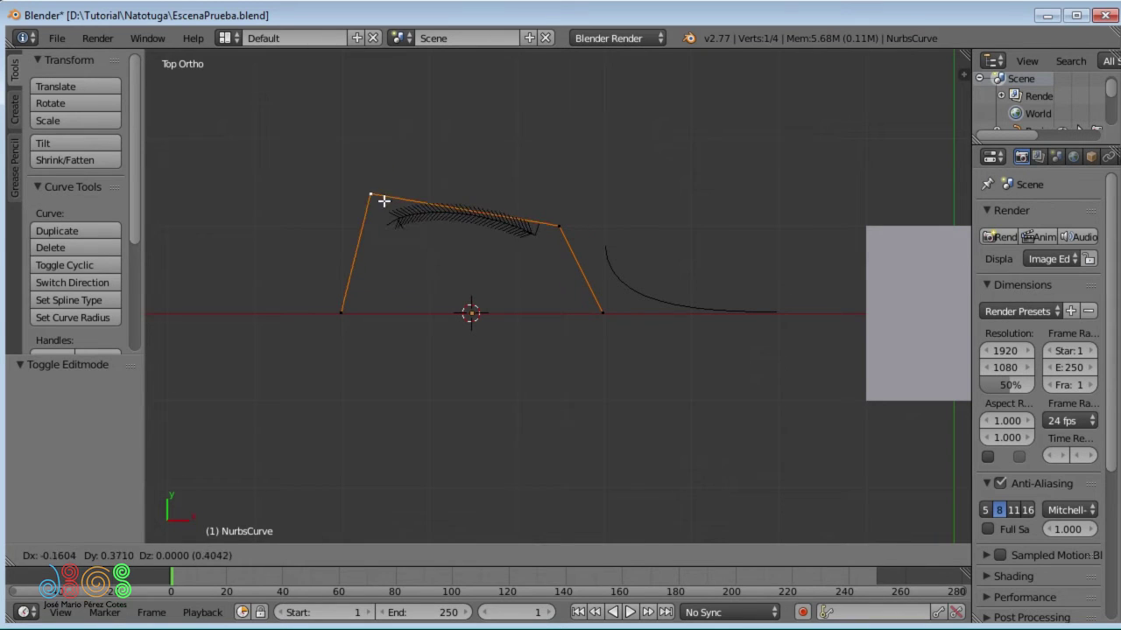
{"action": "right_click_drag", "start_coordinate": [557, 224], "coordinate": [503, 310]}
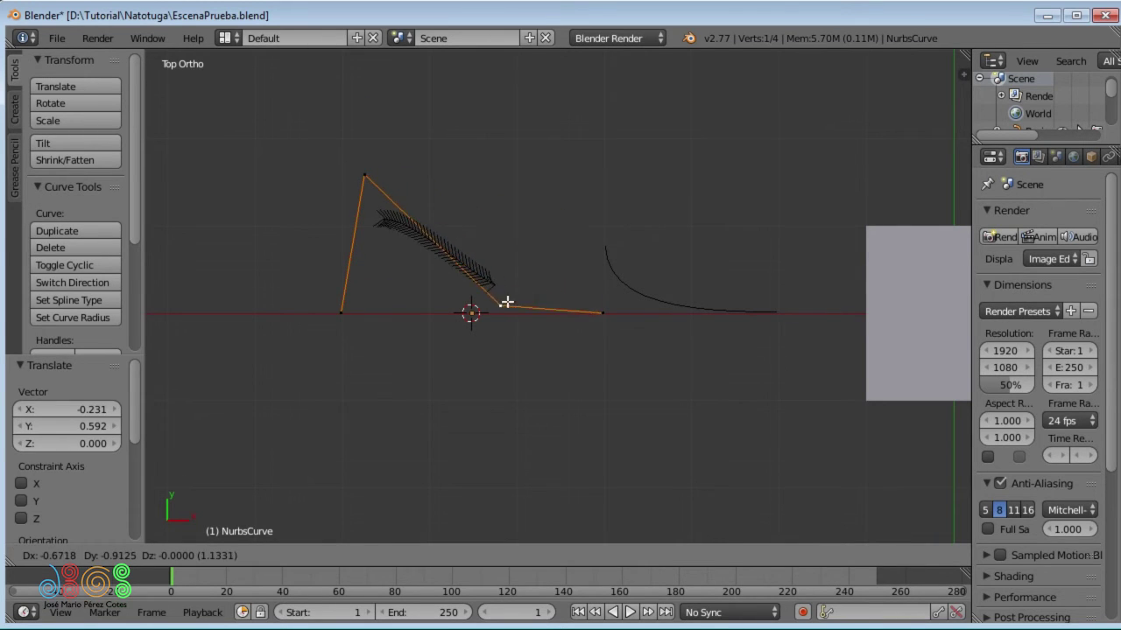
{"action": "mouse_move", "coordinate": [505, 304]}
{"action": "right_mouse_down"}
{"action": "mouse_move", "coordinate": [588, 163]}
{"action": "mouse_move", "coordinate": [545, 242]}
{"action": "right_mouse_up"}
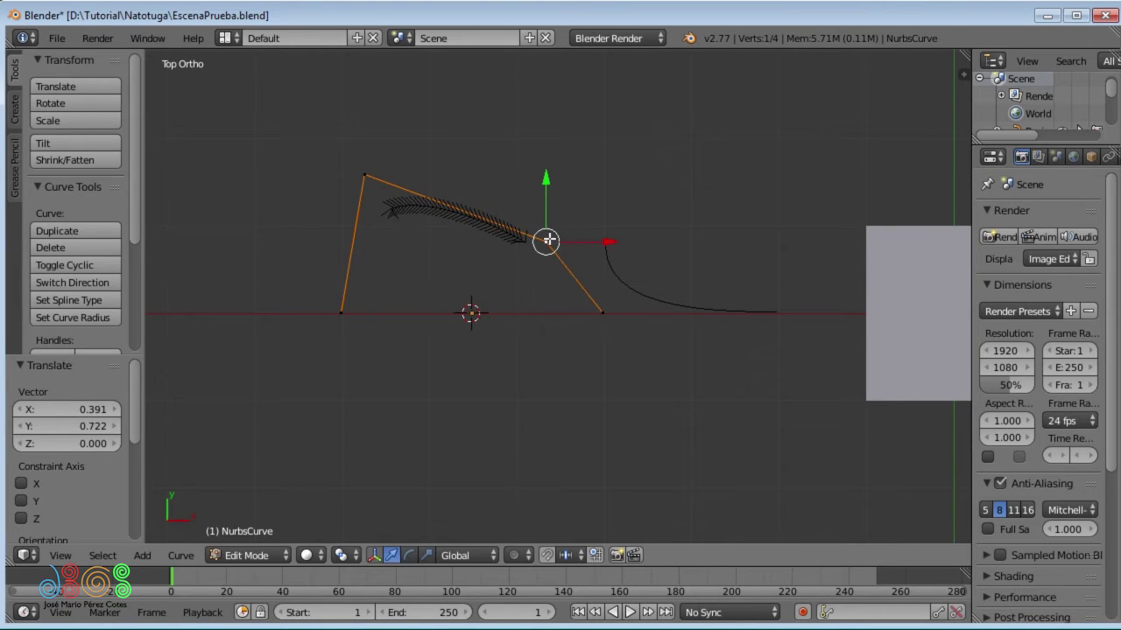
{"action": "key", "text": "Tab"}
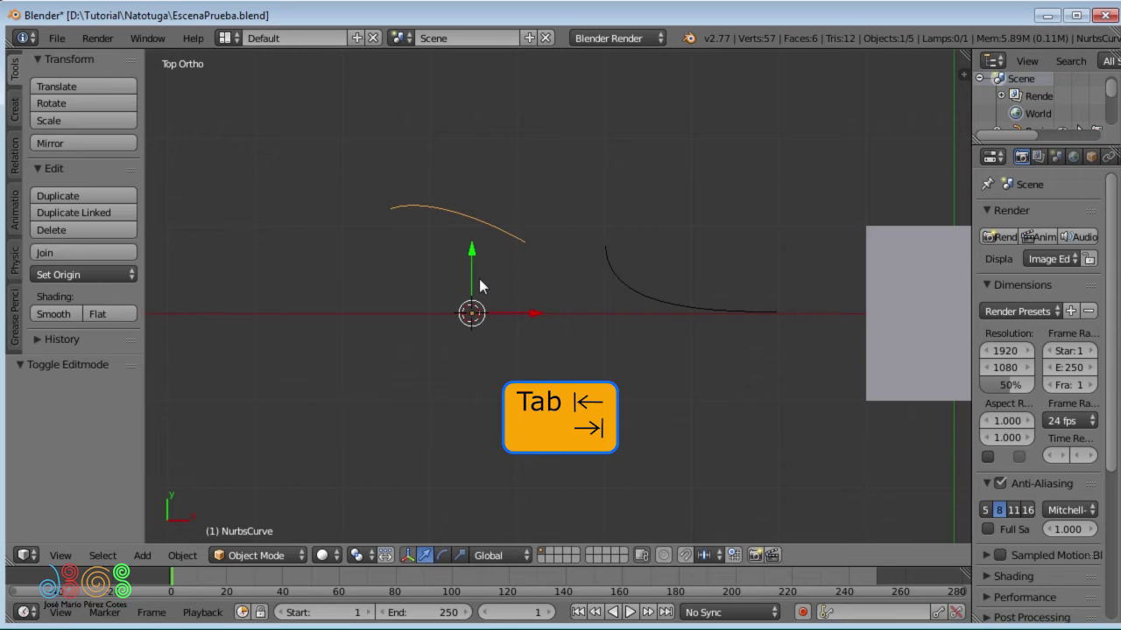
{"action": "middle_click_drag", "start_coordinate": [409, 294], "coordinate": [537, 294], "text": "shift"}
Step: Add a NURBS surface curve left of the curve and extrude it downward twice
{"action": "left_click", "coordinate": [395, 317]}
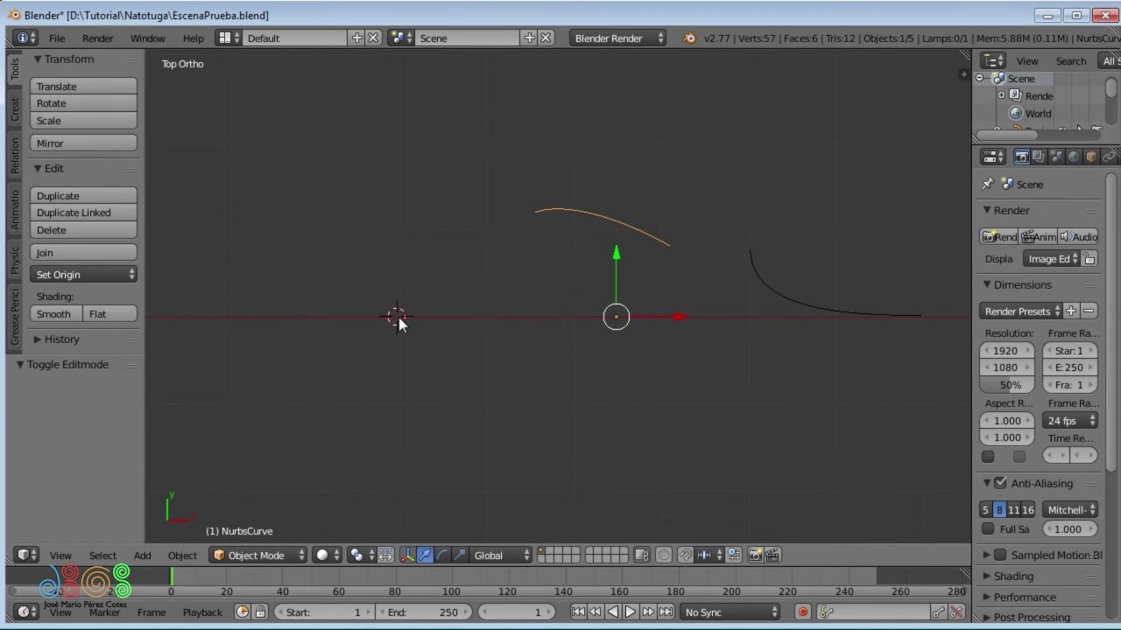
{"action": "key", "text": "shift+a"}
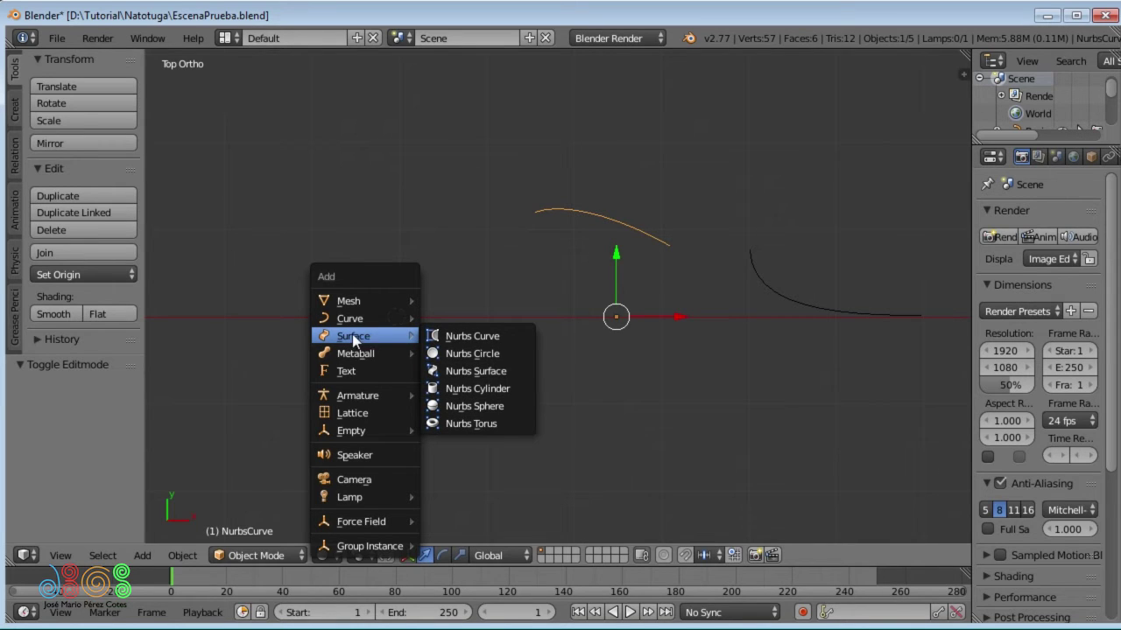
{"action": "left_click", "coordinate": [460, 337]}
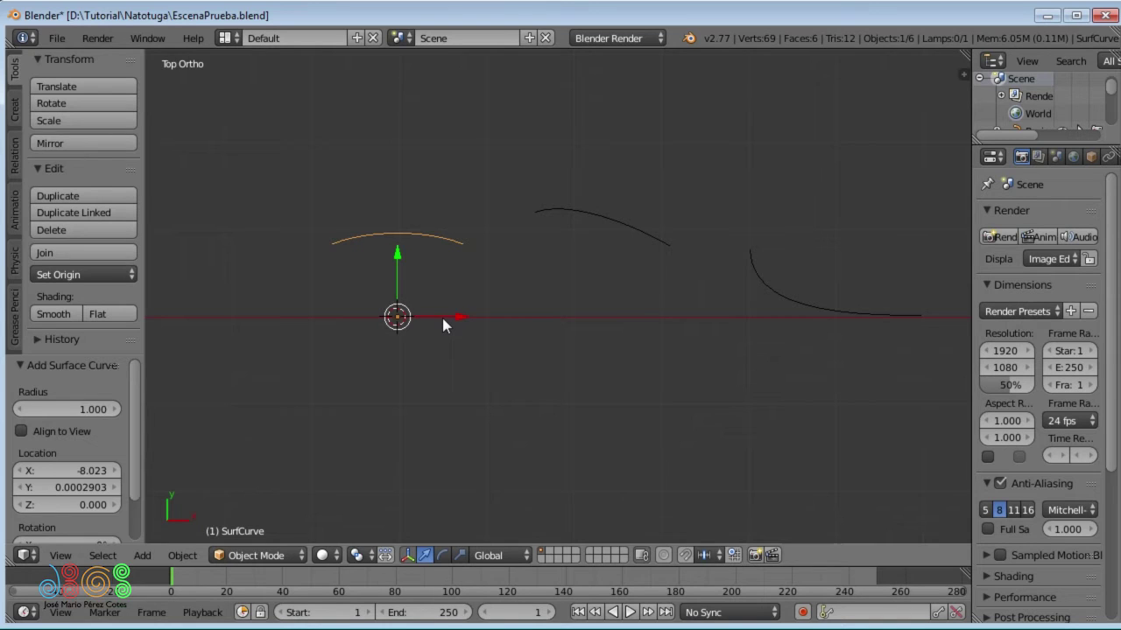
{"action": "key", "text": "Tab"}
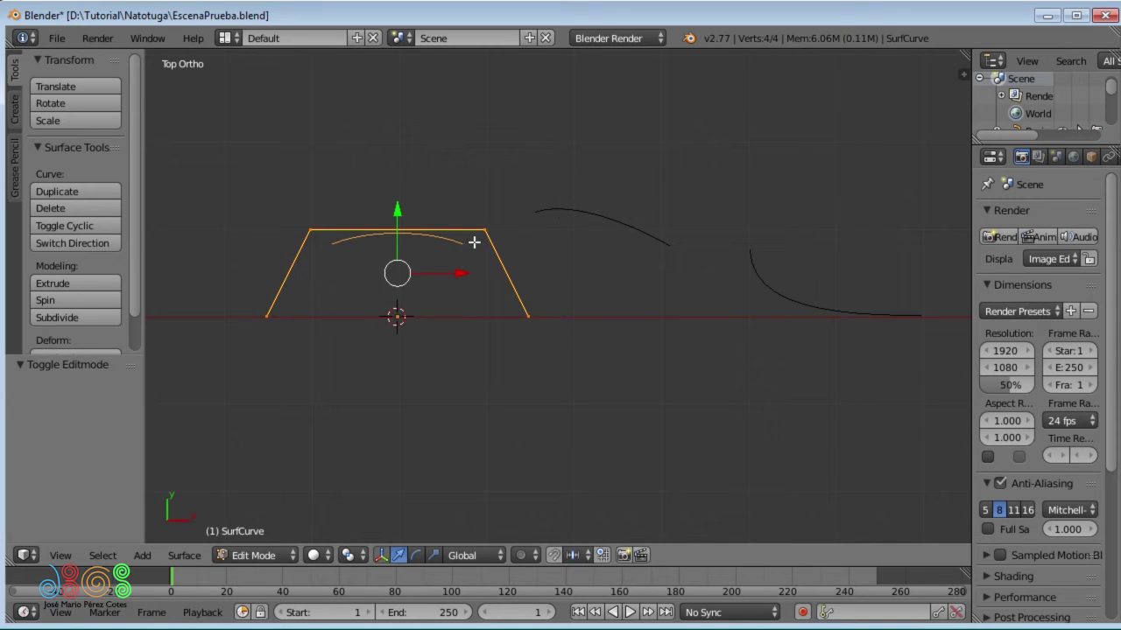
{"action": "key", "text": "e"}
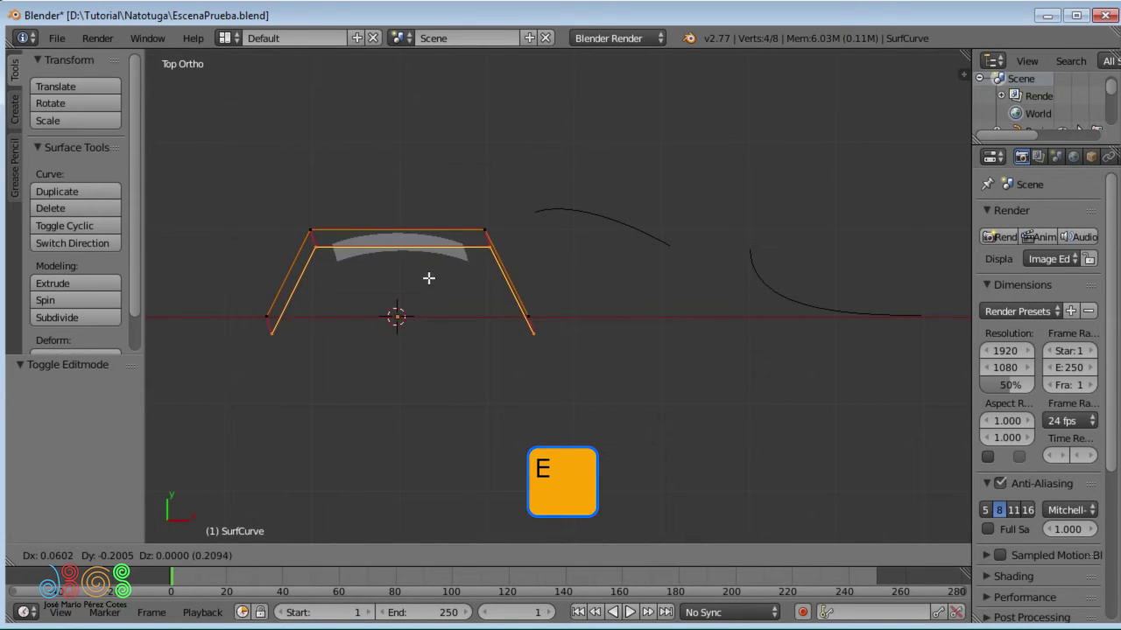
{"action": "left_click", "coordinate": [427, 349]}
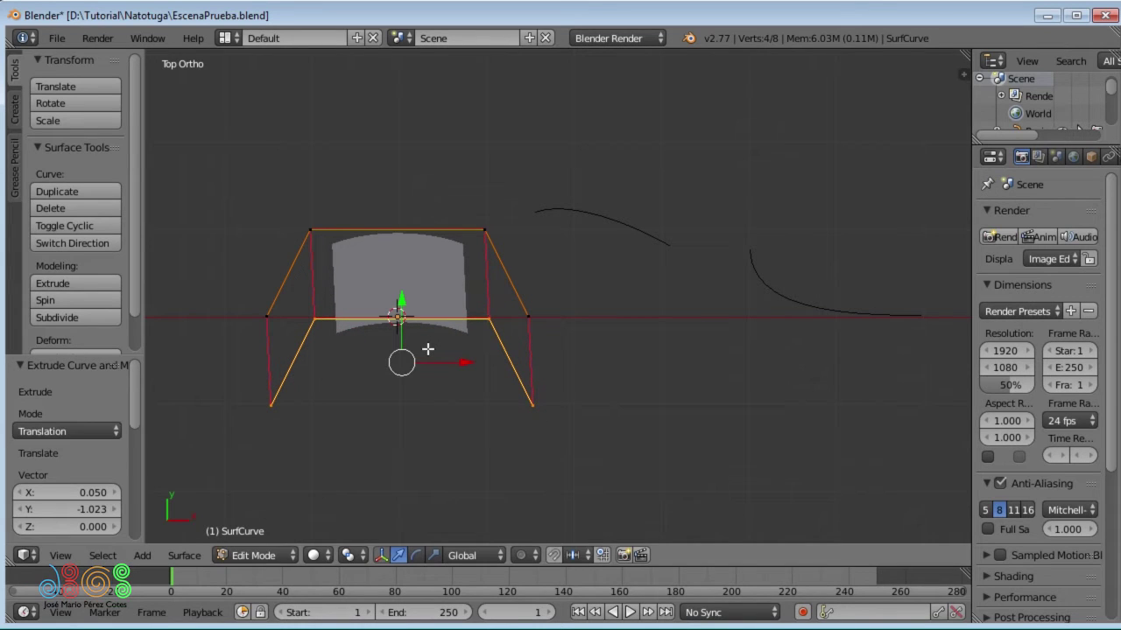
{"action": "key", "text": "e"}
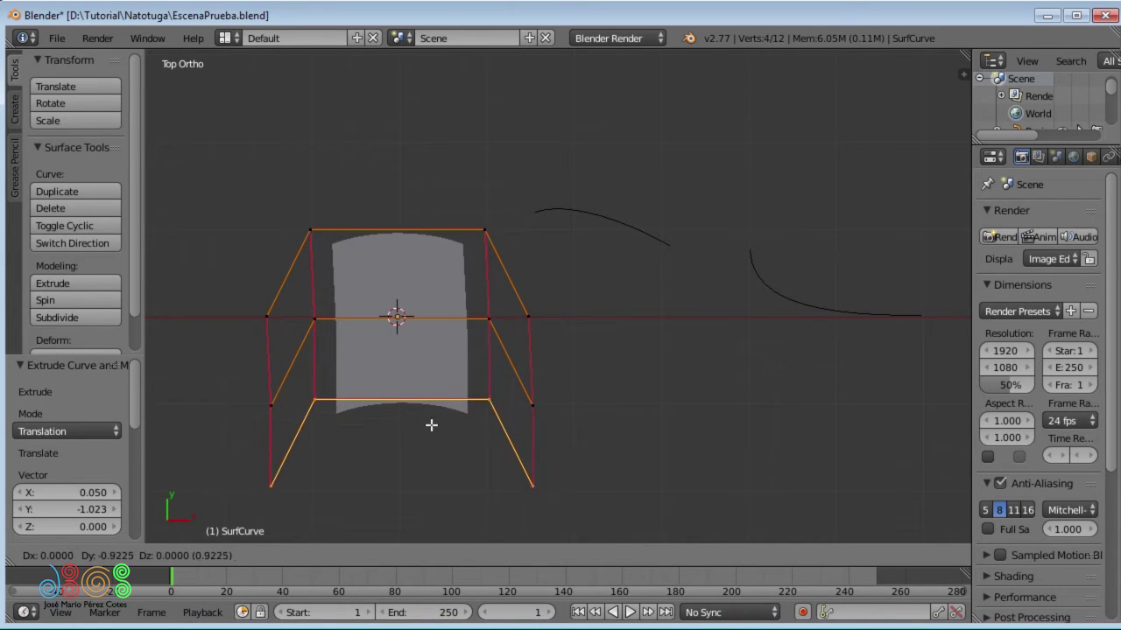
{"action": "left_click", "coordinate": [431, 429]}
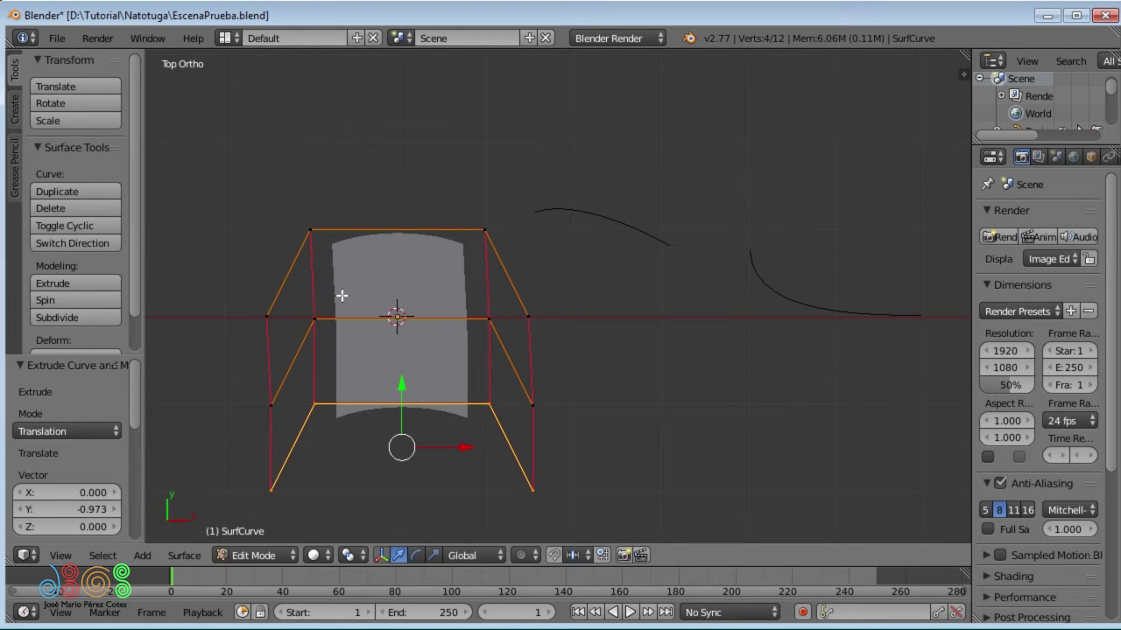
{"action": "key", "text": "Tab"}
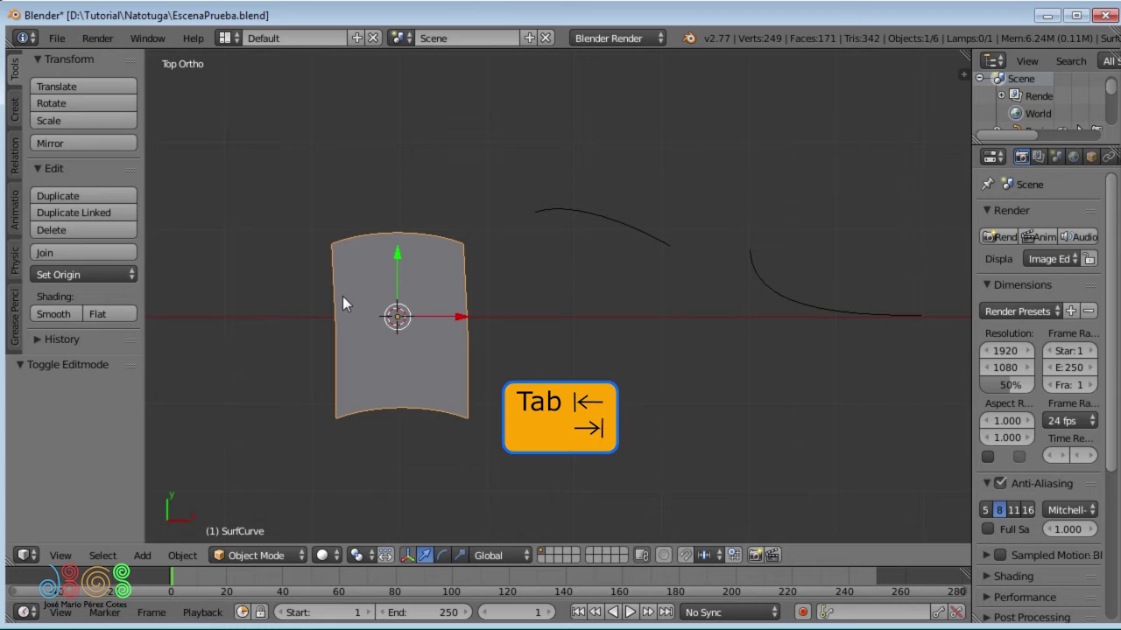
Step: Add a capsule metaball below the surface patch
{"action": "middle_click_drag", "start_coordinate": [402, 382], "coordinate": [385, 296], "text": "shift"}
{"action": "scroll", "coordinate": [421, 340], "scroll_direction": "down", "scroll_amount": 3}
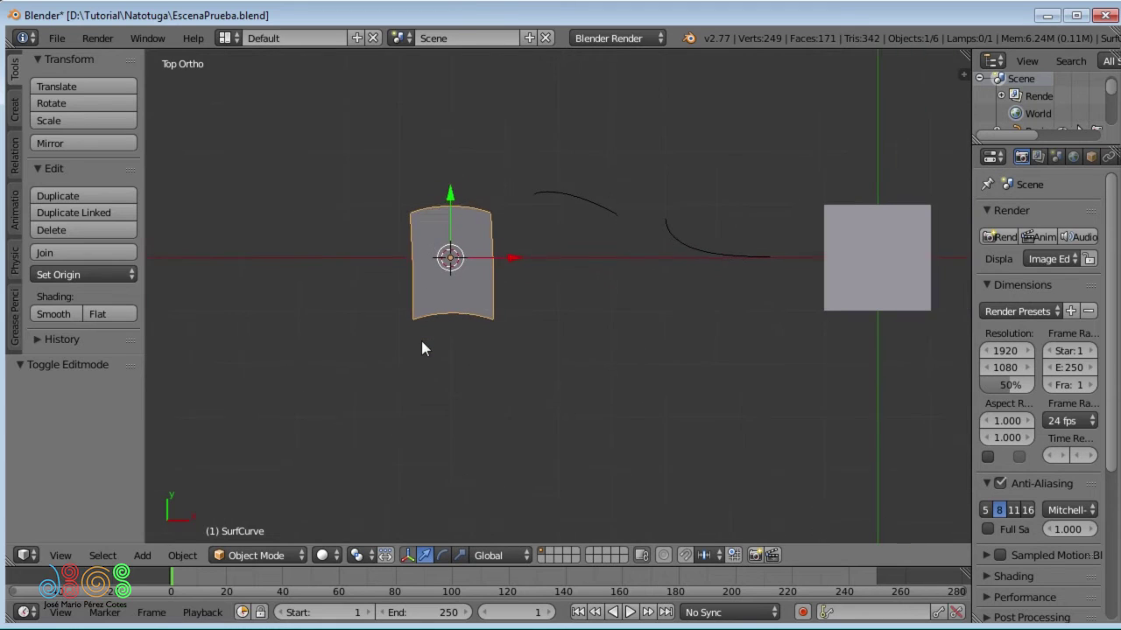
{"action": "left_click", "coordinate": [401, 407]}
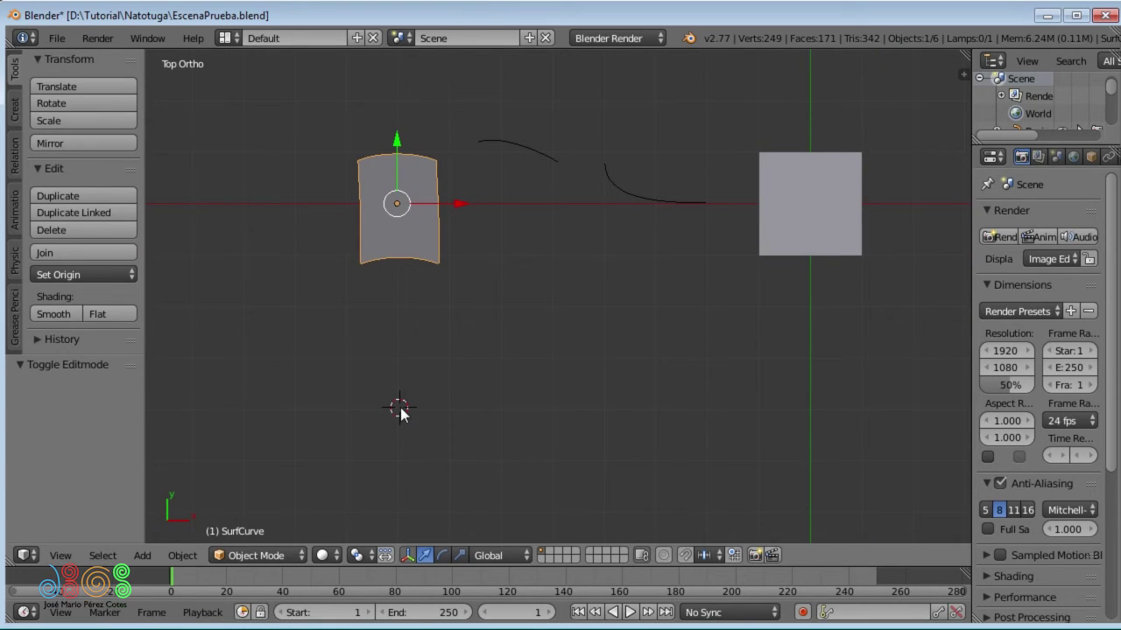
{"action": "key", "text": "shift+a"}
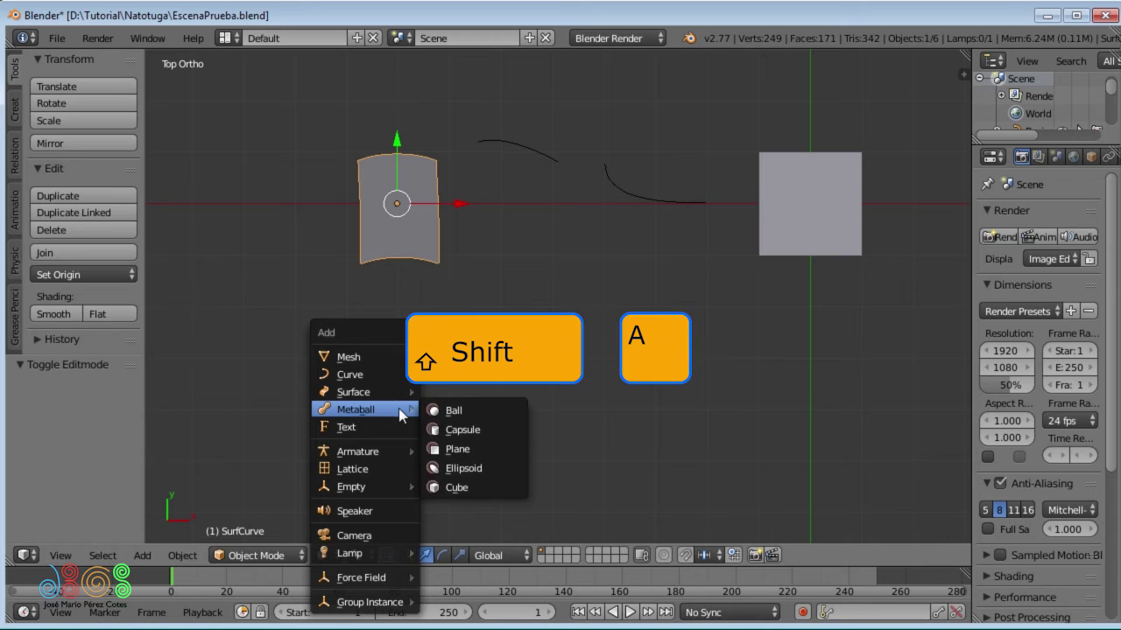
{"action": "left_click", "coordinate": [442, 431]}
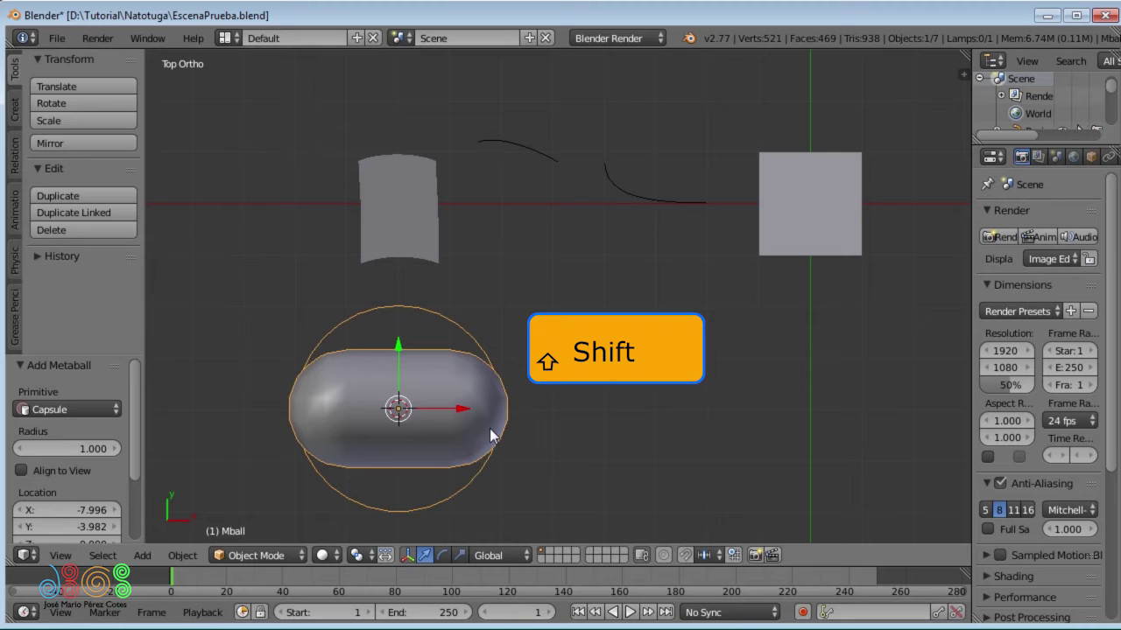
Step: Add a ball metaball up and right, and duplicate it as the left ear
{"action": "key", "text": "shift+a"}
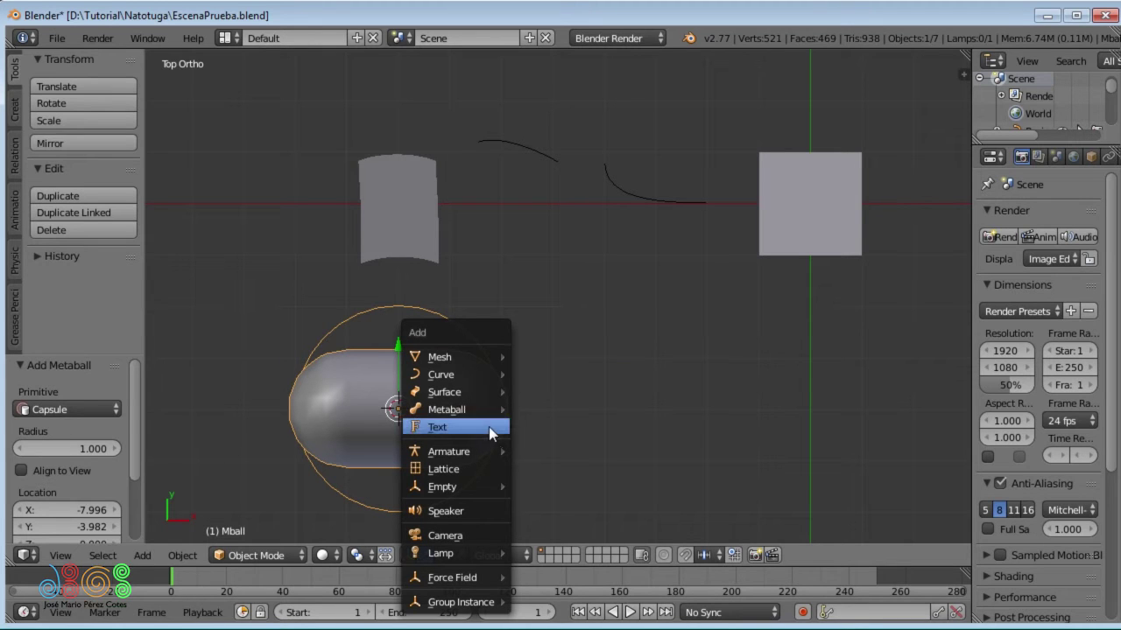
{"action": "left_click", "coordinate": [526, 410]}
{"action": "key", "text": "g"}
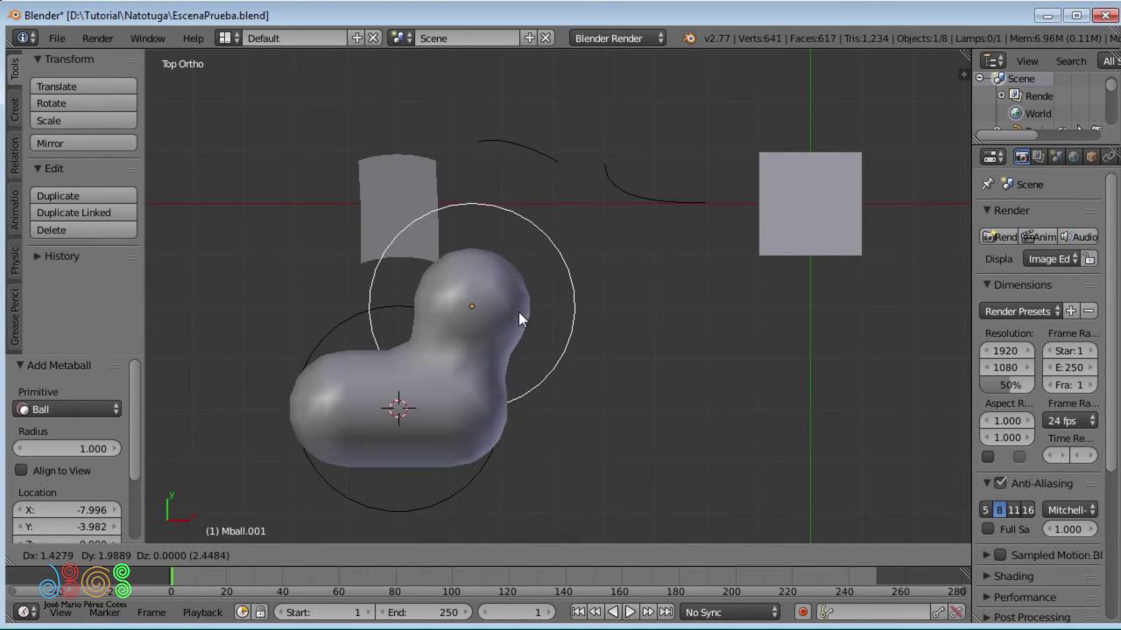
{"action": "left_click", "coordinate": [521, 320]}
{"action": "key", "text": "shift+d"}
{"action": "left_click", "coordinate": [359, 314]}
Step: Place the capsule below the two ears and move all three metaballs down together
{"action": "right_click", "coordinate": [504, 311]}
{"action": "key", "text": "g"}
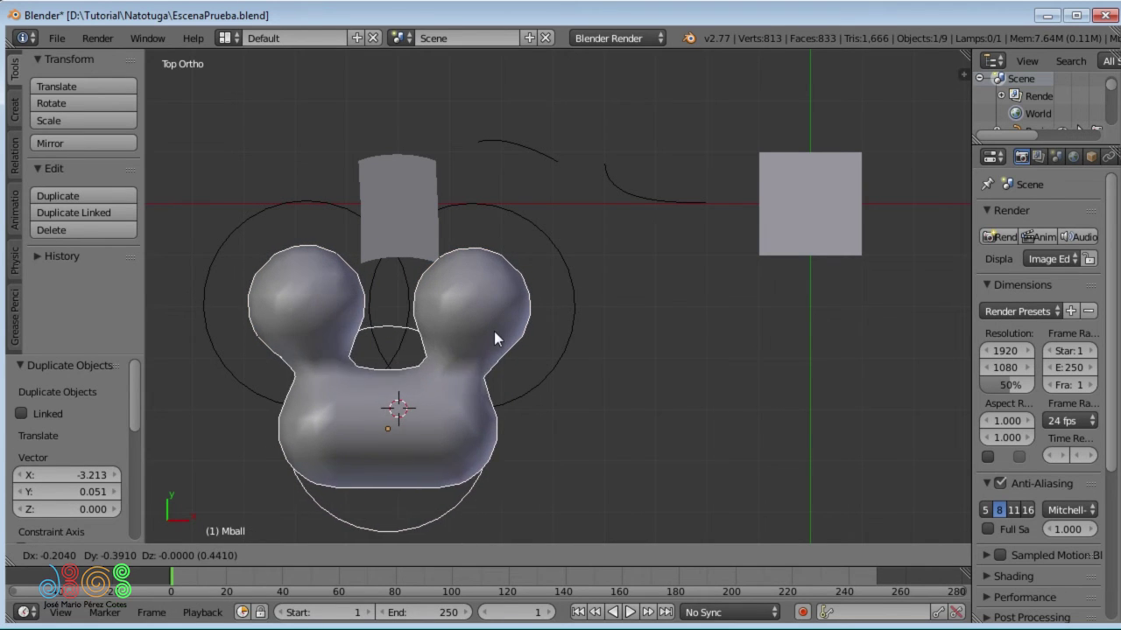
{"action": "left_click", "coordinate": [490, 329]}
{"action": "right_click", "coordinate": [540, 348], "text": "shift"}
{"action": "right_click", "coordinate": [388, 355], "text": "shift"}
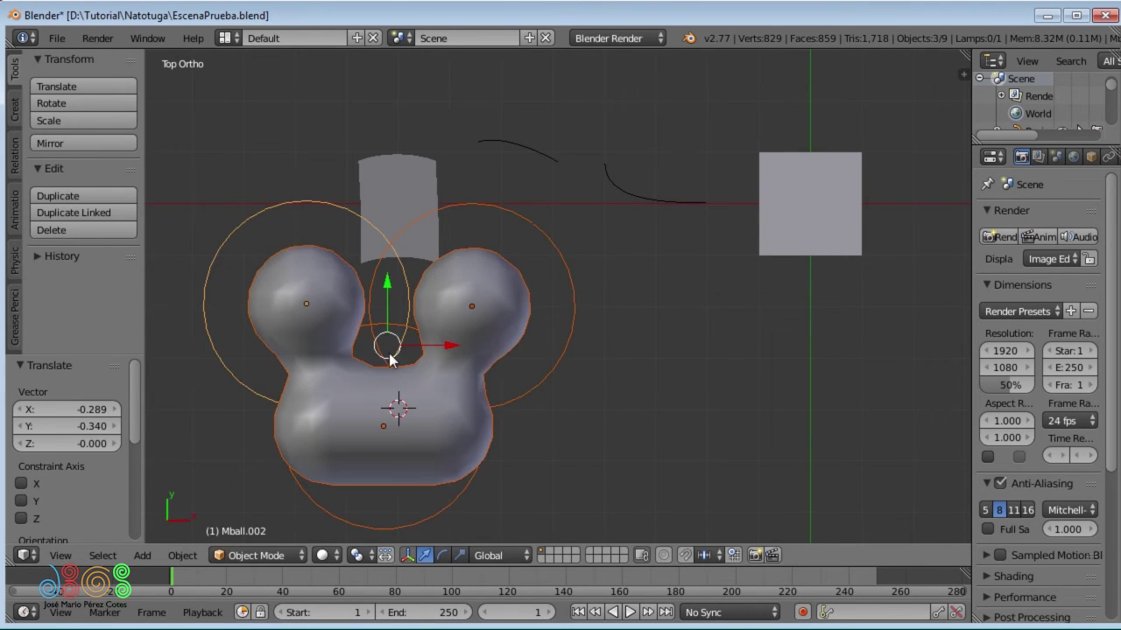
{"action": "key", "text": "g"}
{"action": "left_click", "coordinate": [401, 422]}
{"action": "middle_click_drag", "start_coordinate": [679, 408], "coordinate": [541, 370], "text": "shift"}
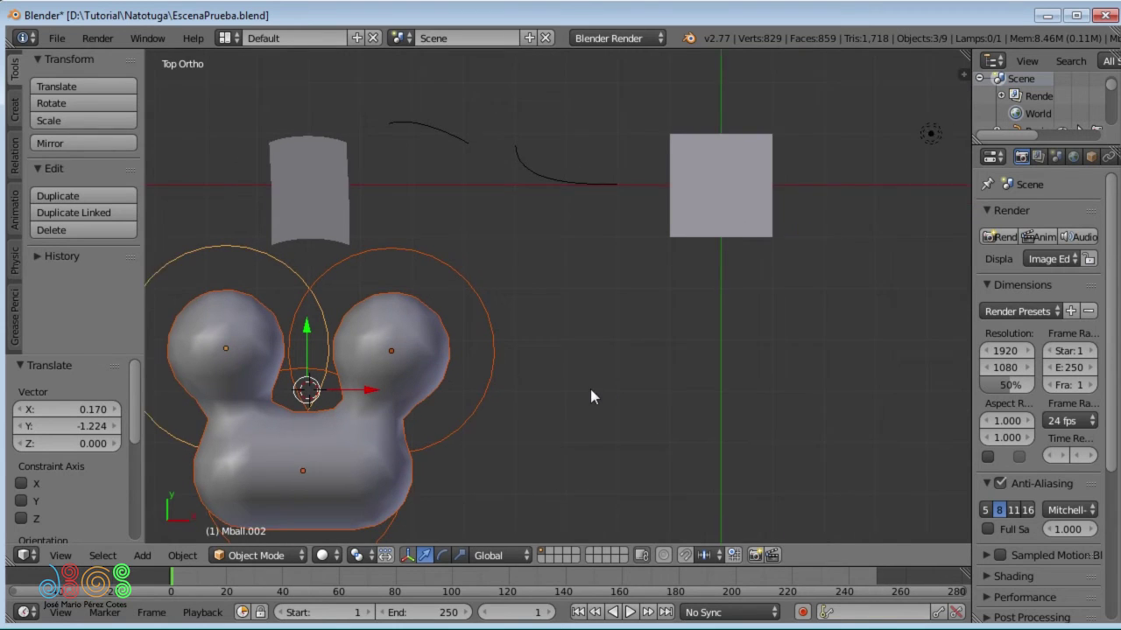
{"action": "scroll", "coordinate": [586, 391], "scroll_direction": "down", "scroll_amount": 1}
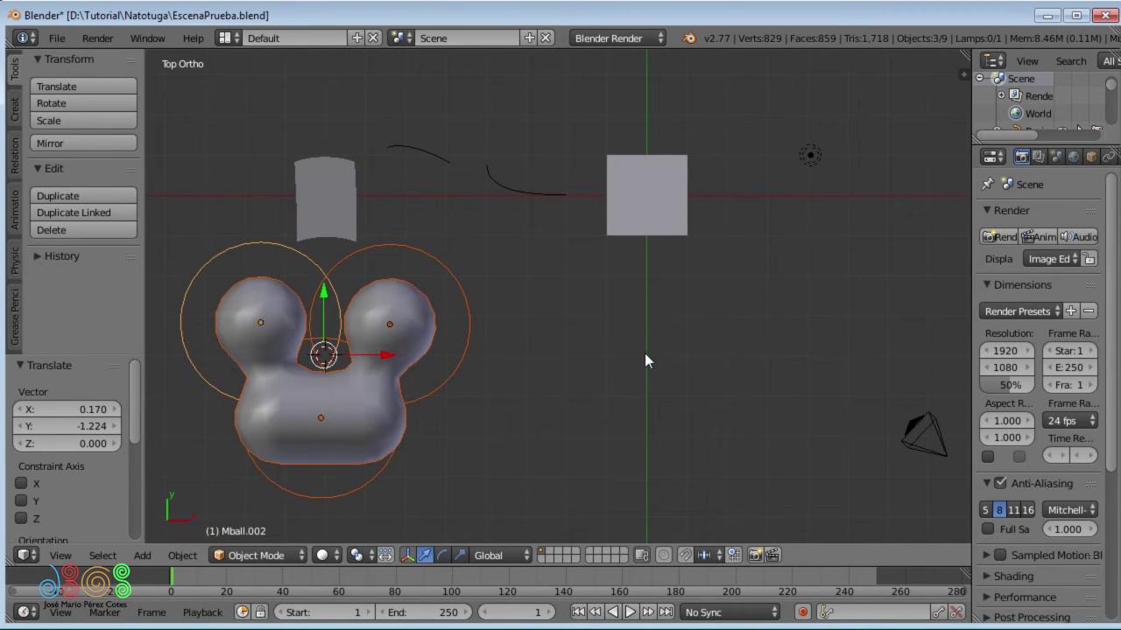
{"action": "key", "text": "shift+a"}
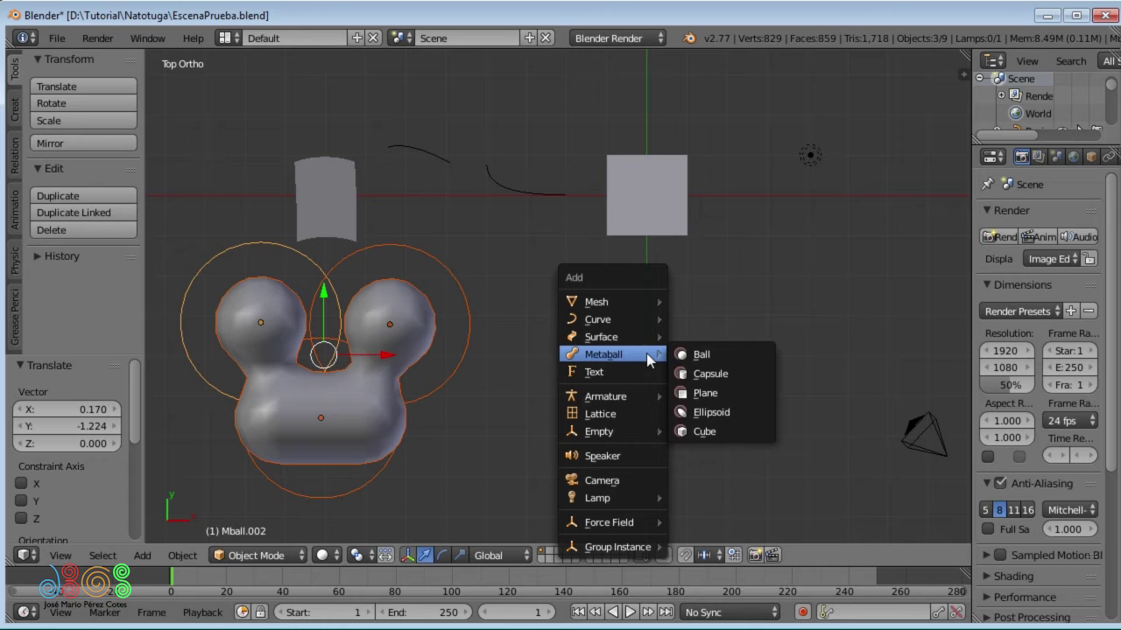
Step: Add a text object reading 'Blender' and save the scene as EscenaPrueba2.blend
{"action": "left_click", "coordinate": [599, 373]}
{"action": "middle_click_drag", "start_coordinate": [639, 368], "coordinate": [615, 370], "text": "shift"}
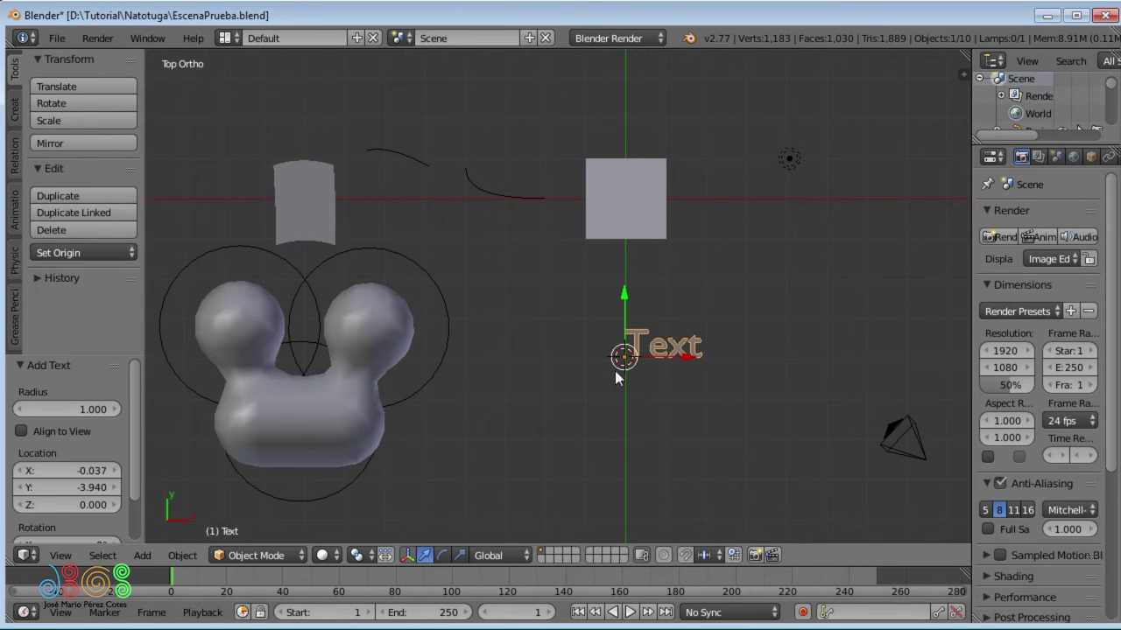
{"action": "key", "text": "Tab"}
{"action": "key", "text": "BackSpace"}
{"action": "key", "text": "BackSpace"}
{"action": "key", "text": "BackSpace"}
{"action": "key", "text": "BackSpace"}
{"action": "type", "text": "Ble"}
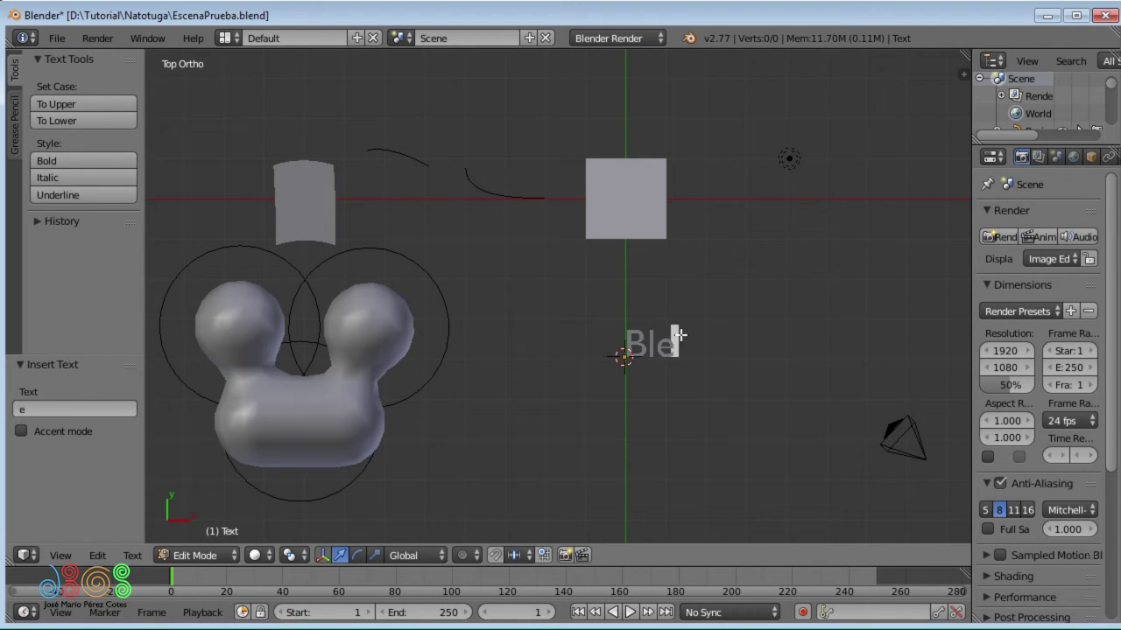
{"action": "type", "text": "nder"}
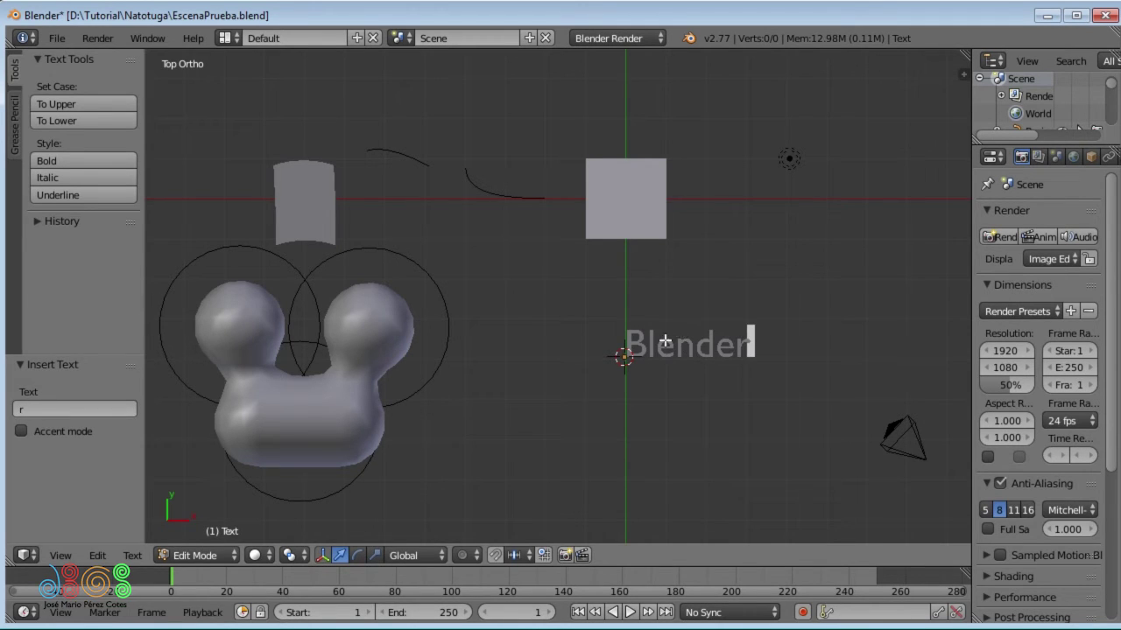
{"action": "key", "text": "Tab"}
{"action": "middle_click_drag", "start_coordinate": [665, 341], "coordinate": [646, 337], "text": "shift"}
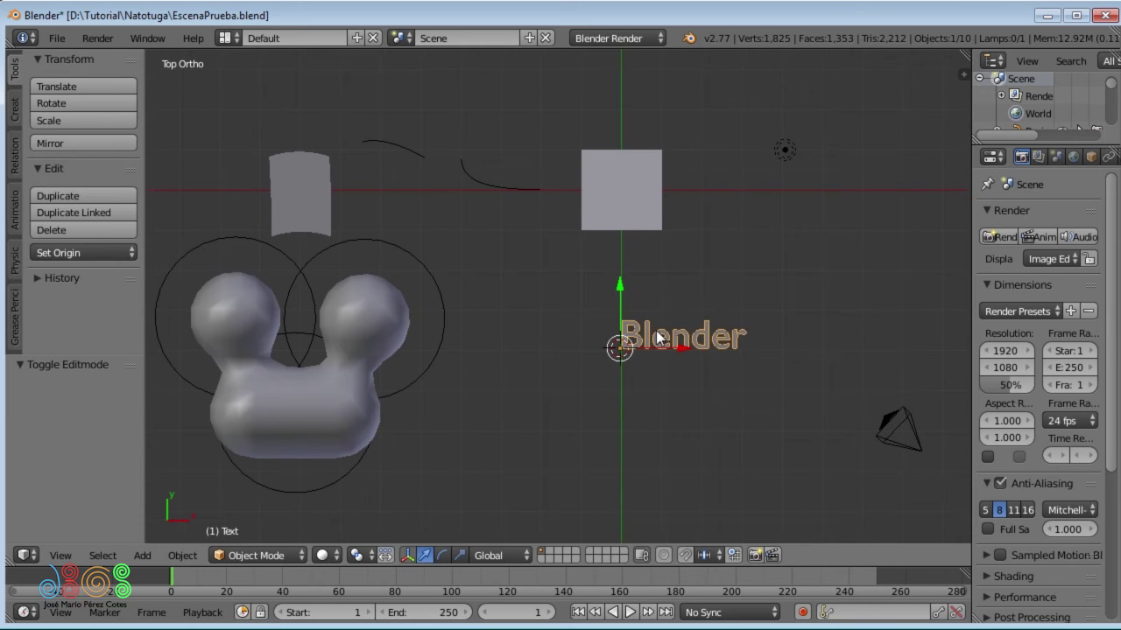
{"action": "key", "text": "ctrl+shift+s"}
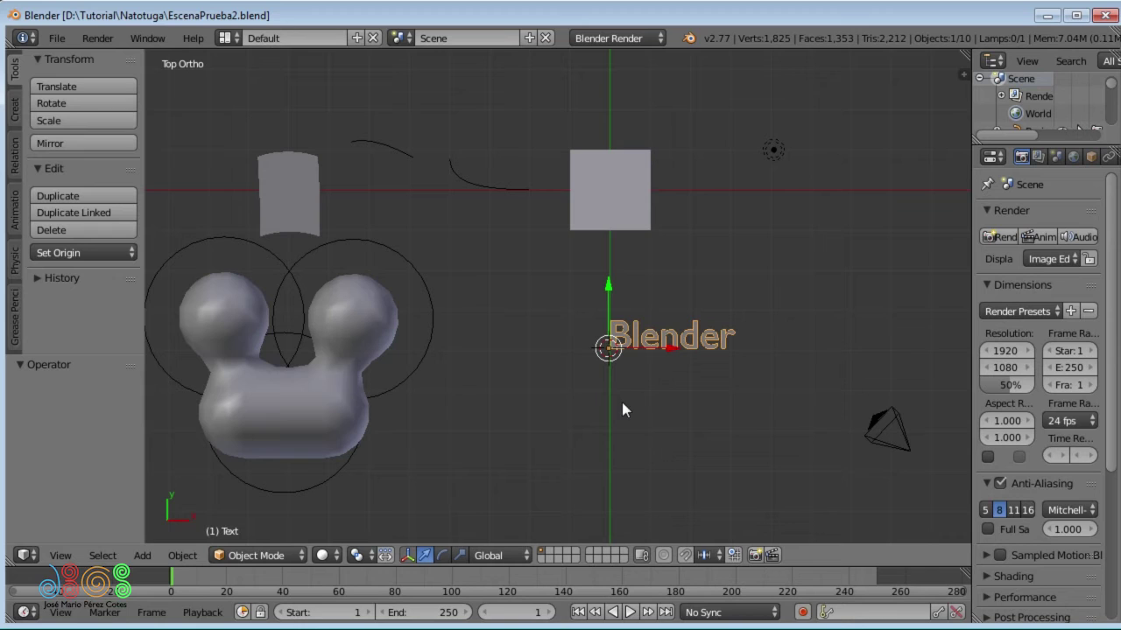
Step: Select the Cube, widen the properties panel, and show its Object Data mesh settings
{"action": "right_click", "coordinate": [608, 218]}
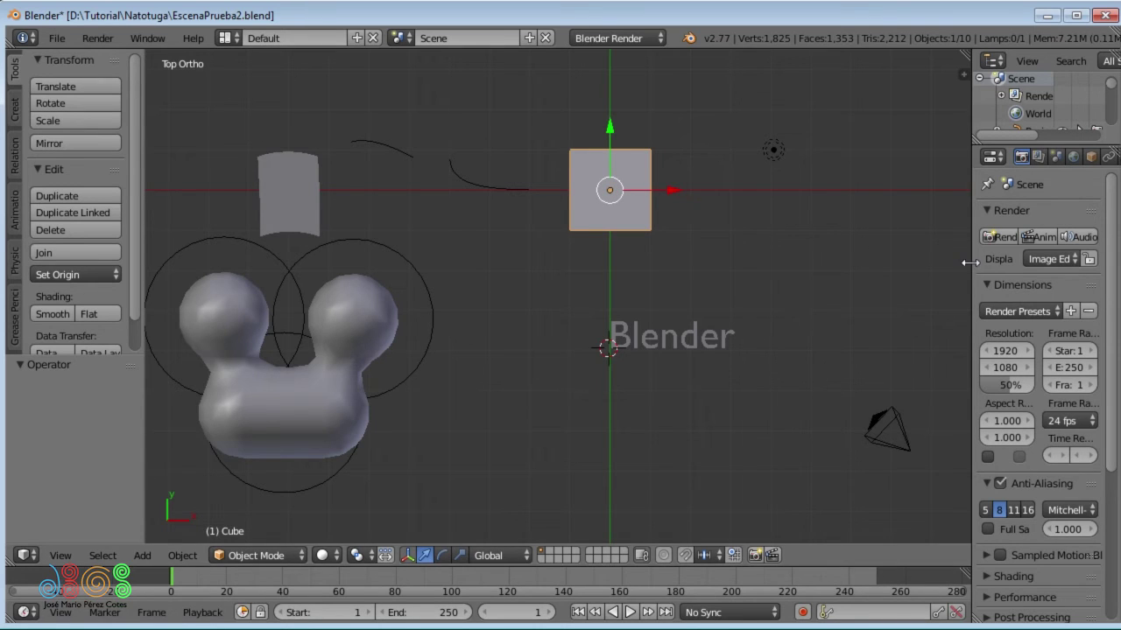
{"action": "left_click_drag", "start_coordinate": [969, 261], "coordinate": [826, 262]}
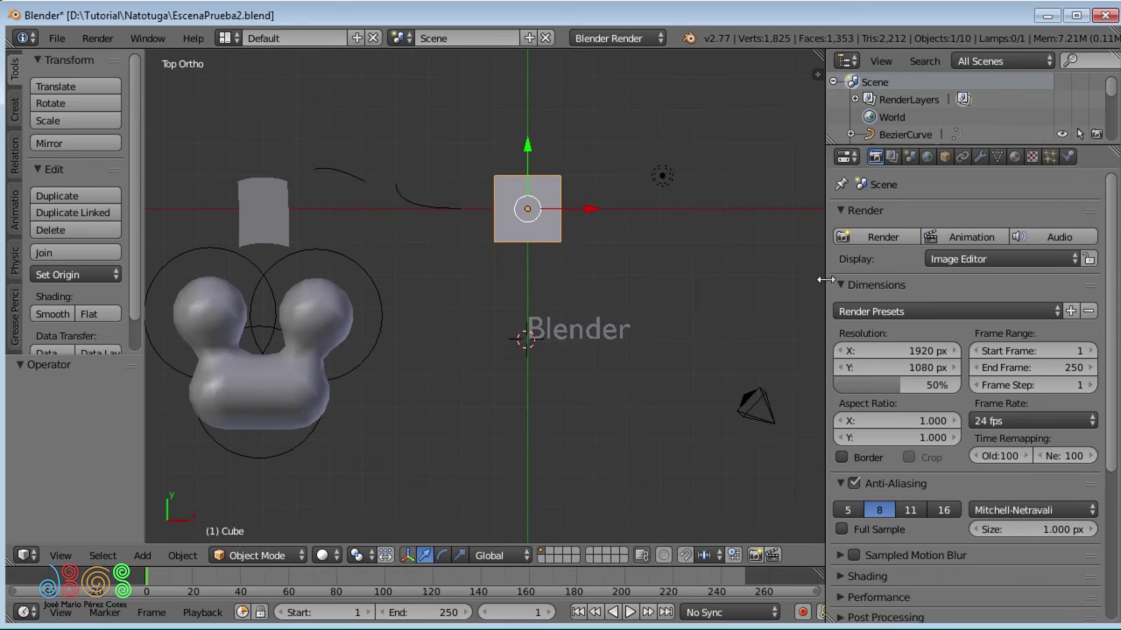
{"action": "left_click", "coordinate": [997, 158]}
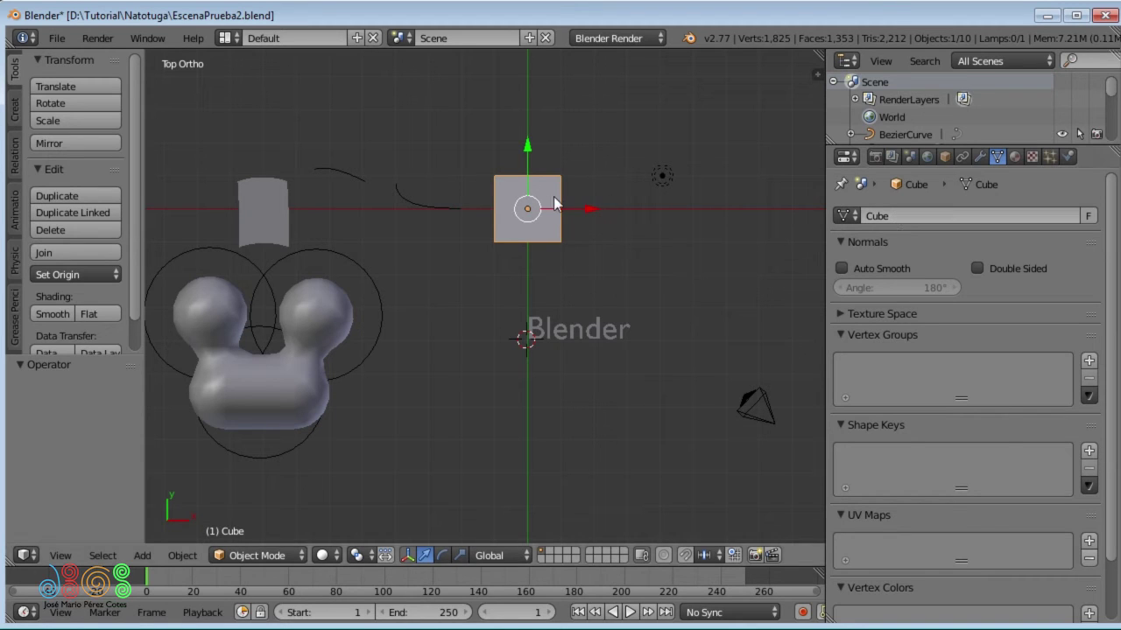
{"action": "right_click", "coordinate": [437, 210]}
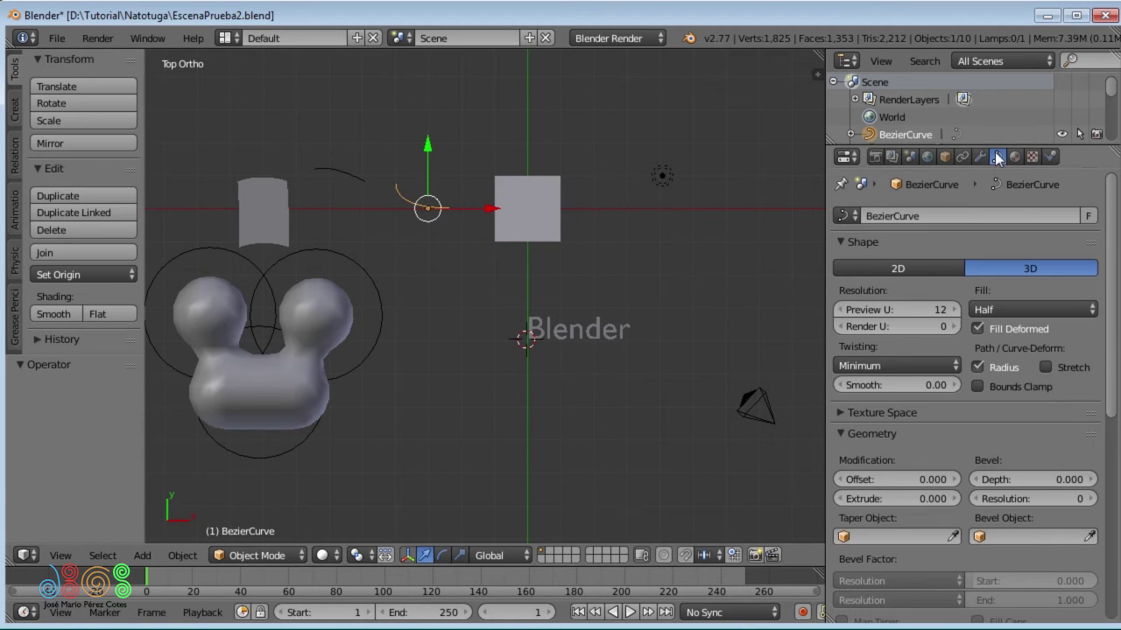
{"action": "right_click", "coordinate": [447, 207]}
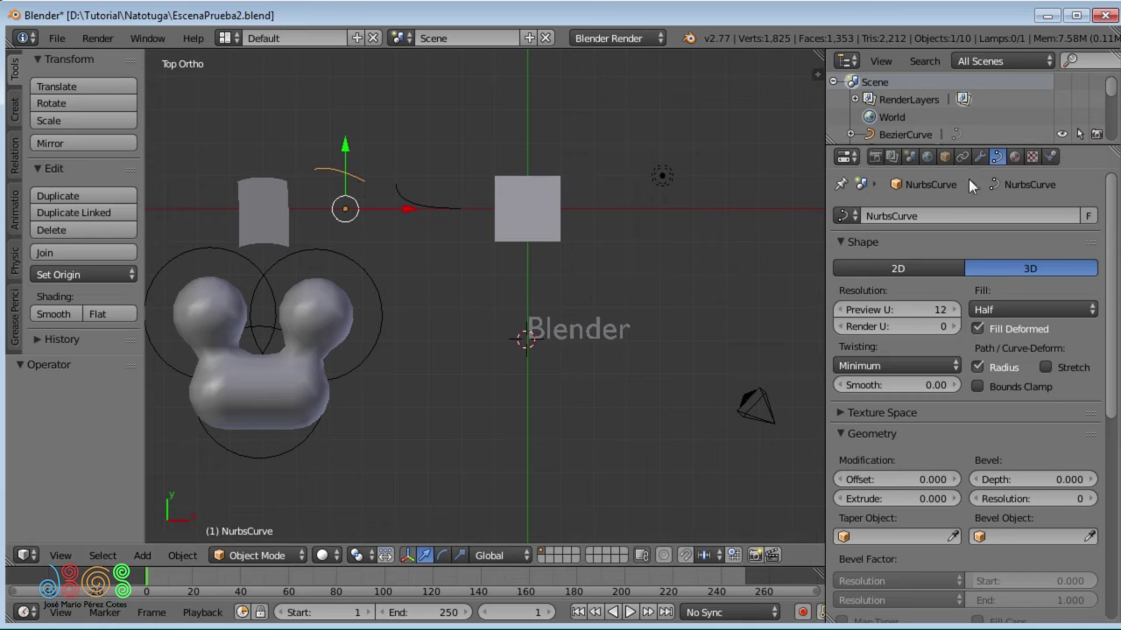
{"action": "right_click", "coordinate": [278, 223]}
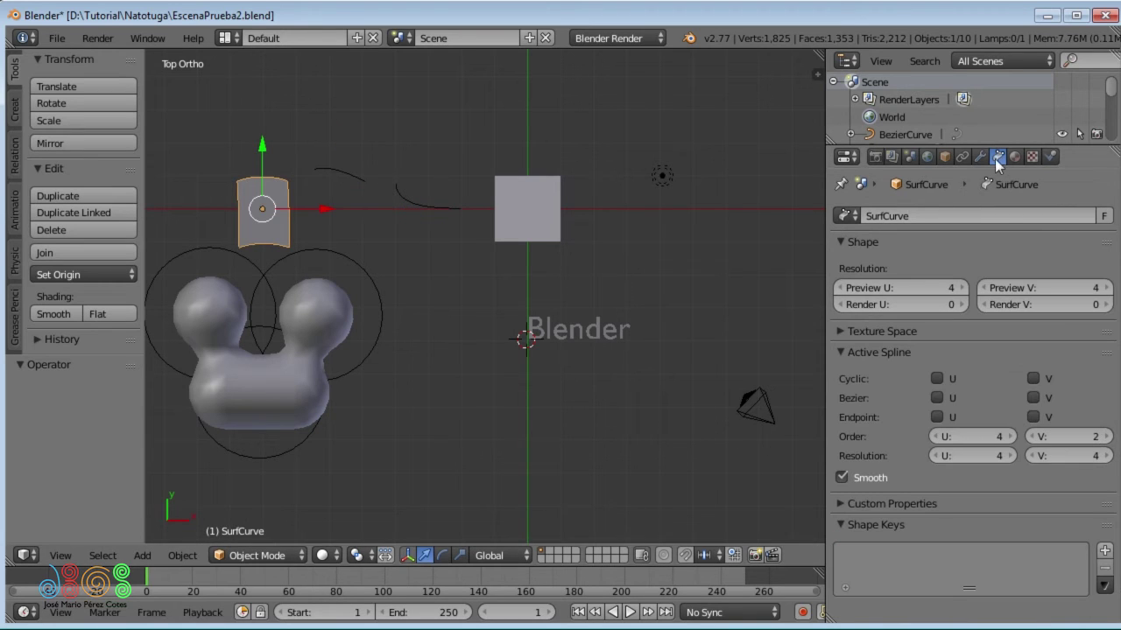
{"action": "right_click", "coordinate": [201, 316]}
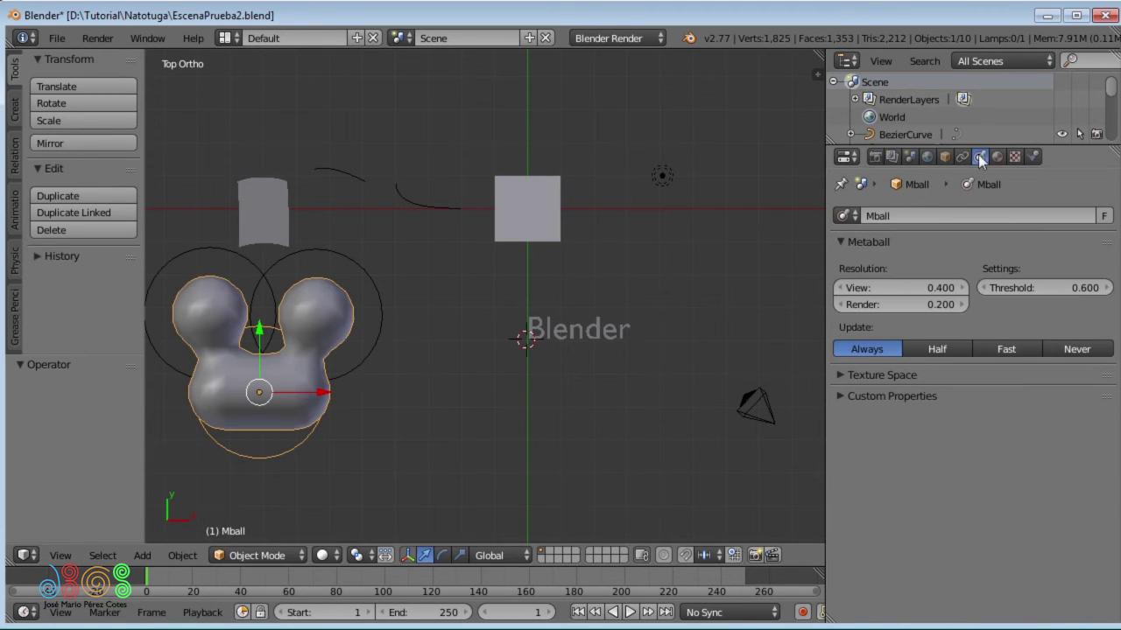
{"action": "right_click", "coordinate": [588, 341]}
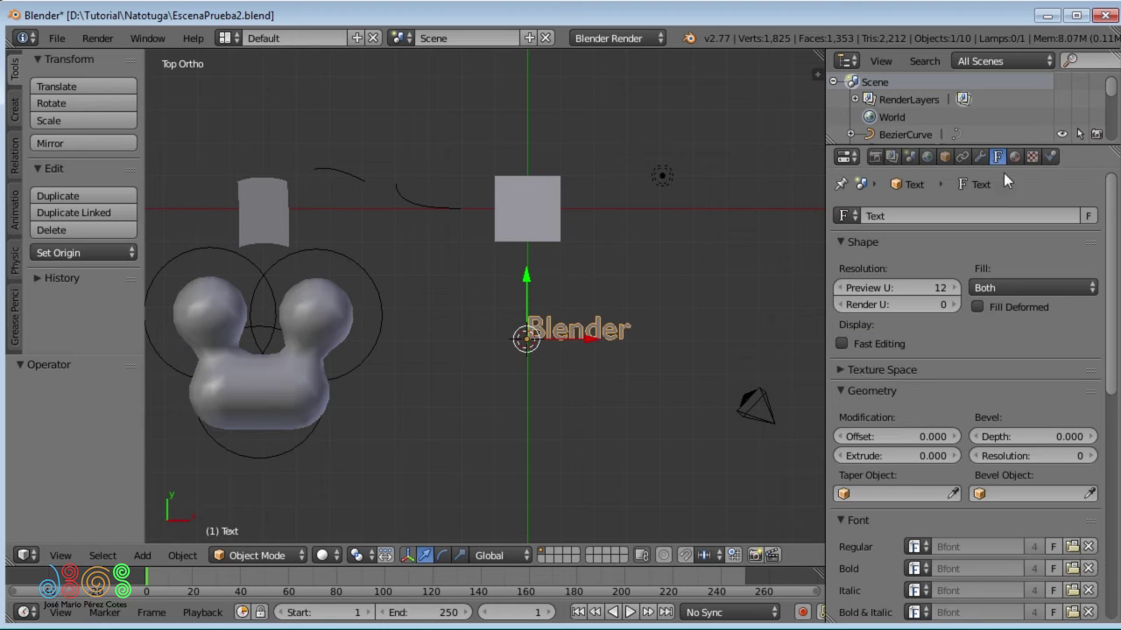
{"action": "right_click", "coordinate": [754, 405]}
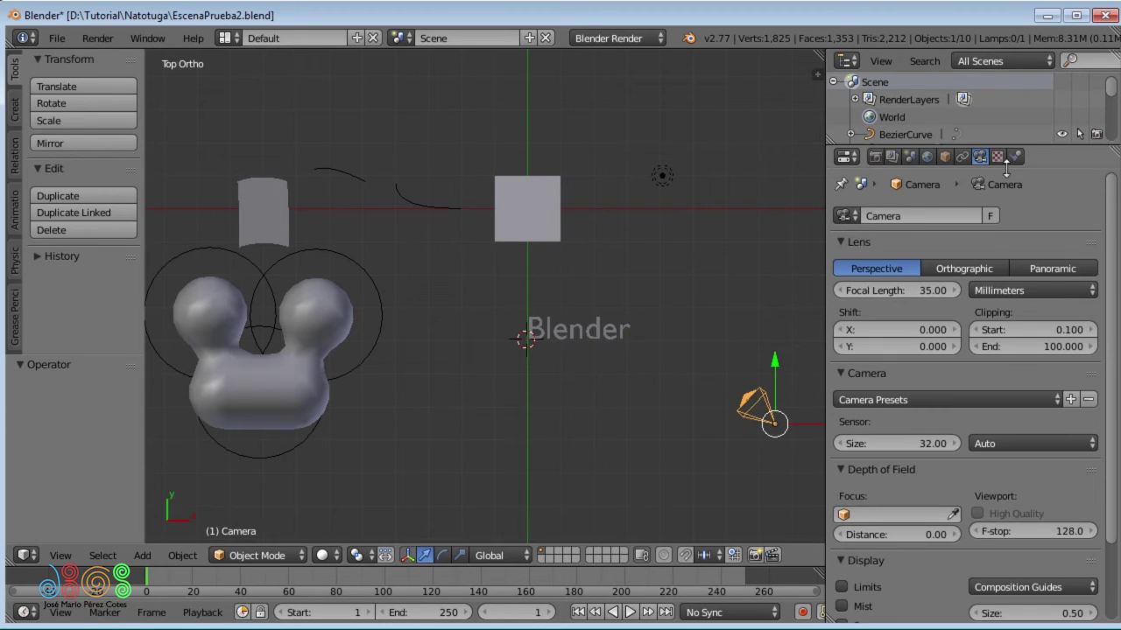
{"action": "right_click", "coordinate": [663, 176]}
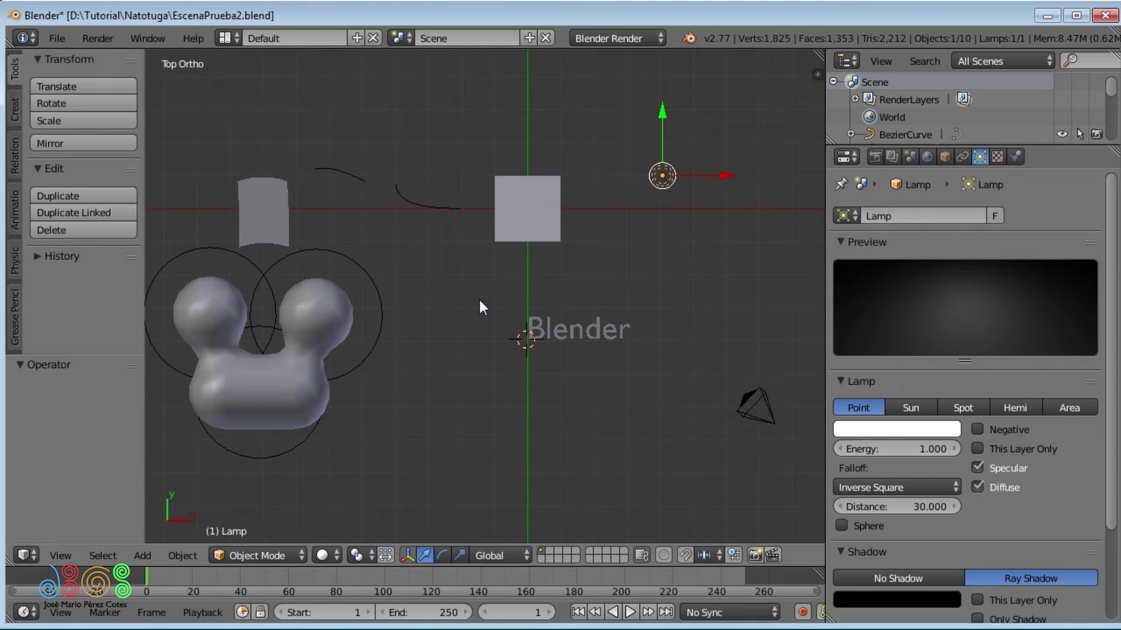
{"action": "key", "text": "a"}
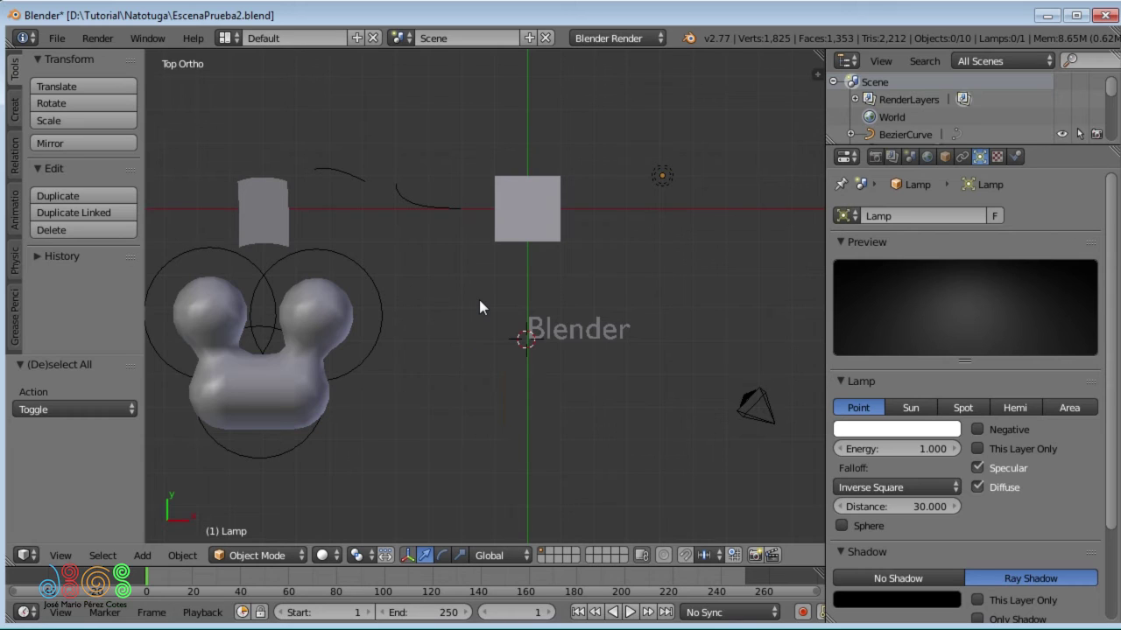
Step: Convert every curve, surface, metaball and text object in the scene to meshes, leaving 8 objects
{"action": "key", "text": "a"}
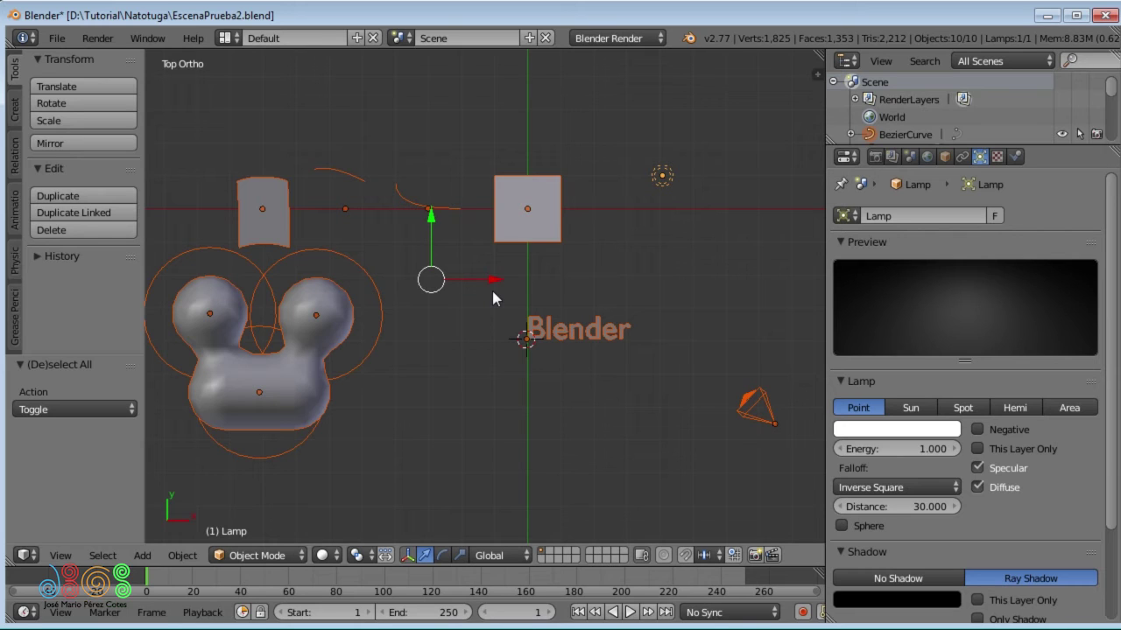
{"action": "key", "text": "alt+c"}
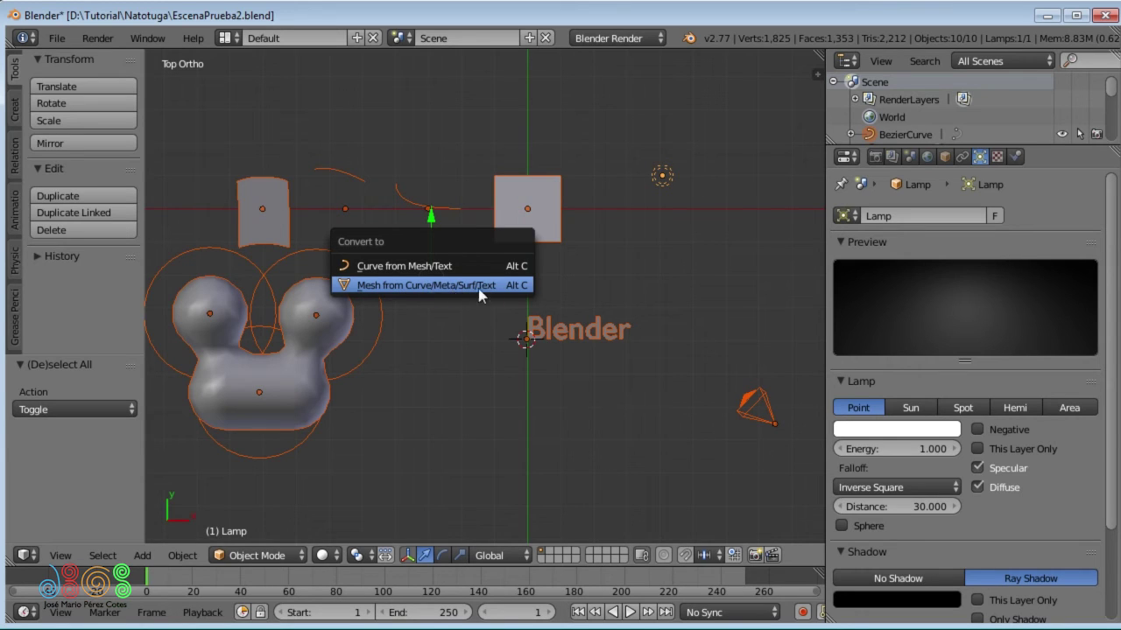
{"action": "left_click", "coordinate": [392, 284]}
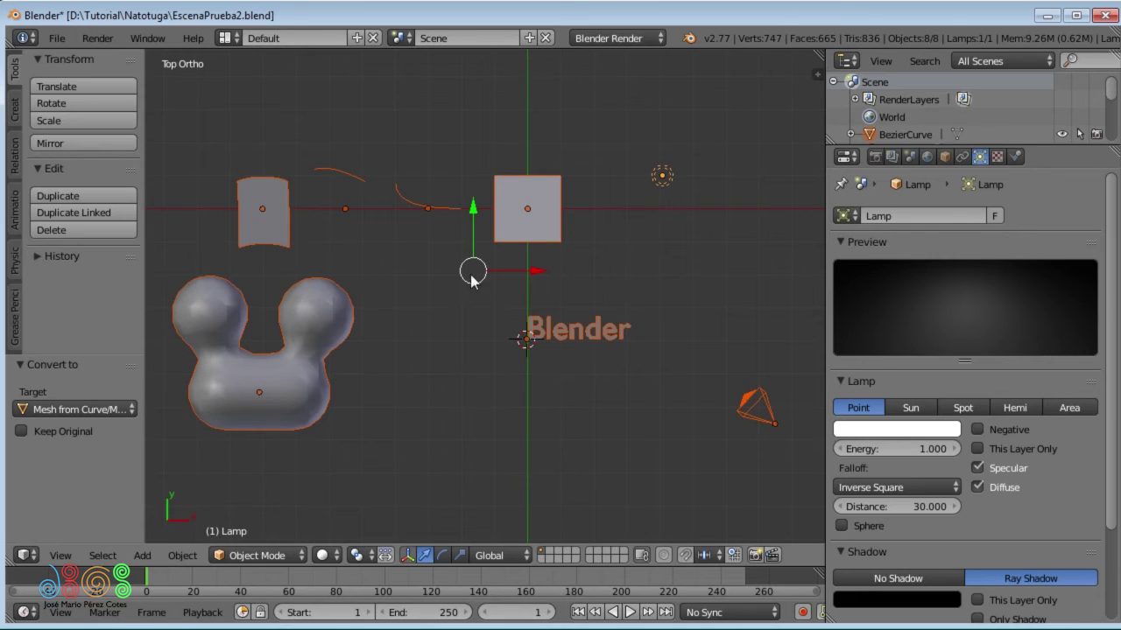
{"action": "right_click", "coordinate": [543, 232]}
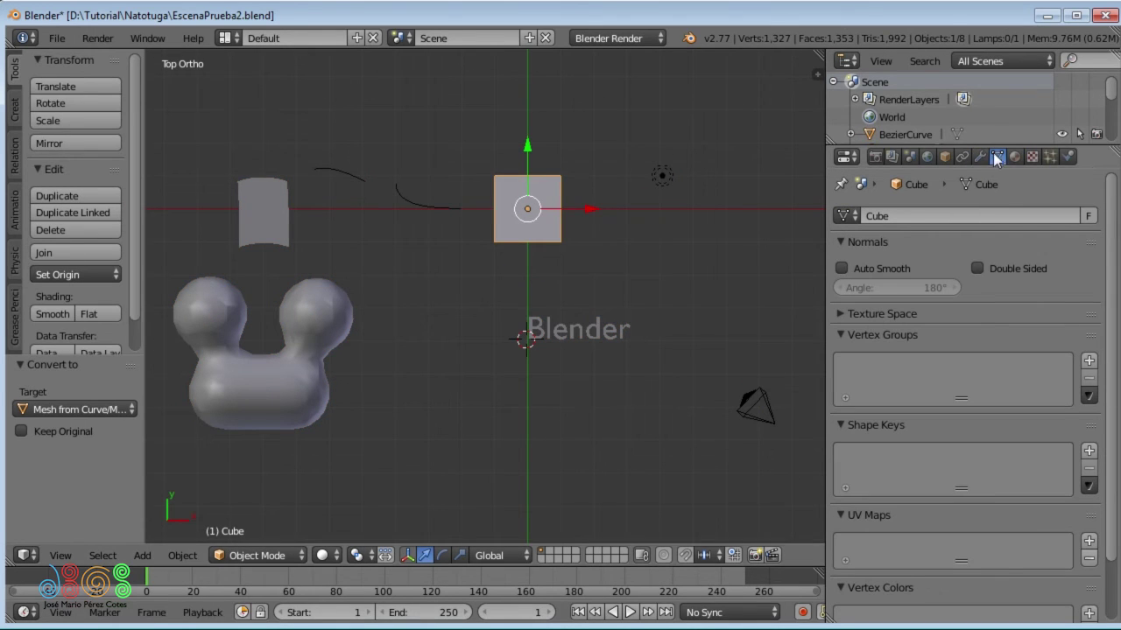
{"action": "right_click", "coordinate": [574, 330]}
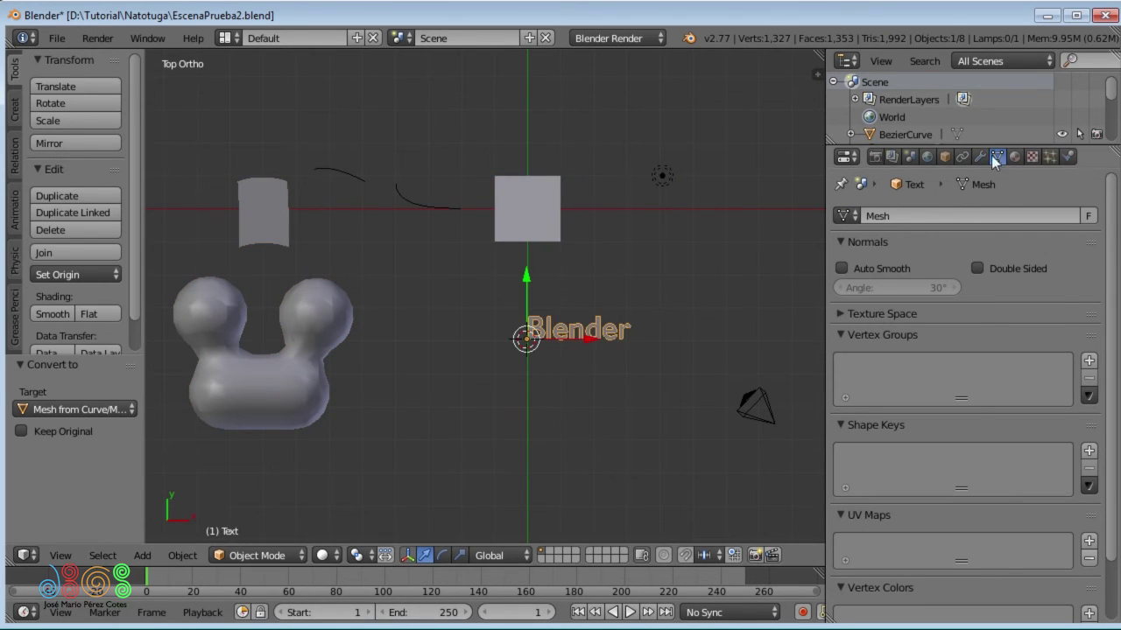
{"action": "right_click", "coordinate": [419, 204]}
{"action": "right_click", "coordinate": [354, 182]}
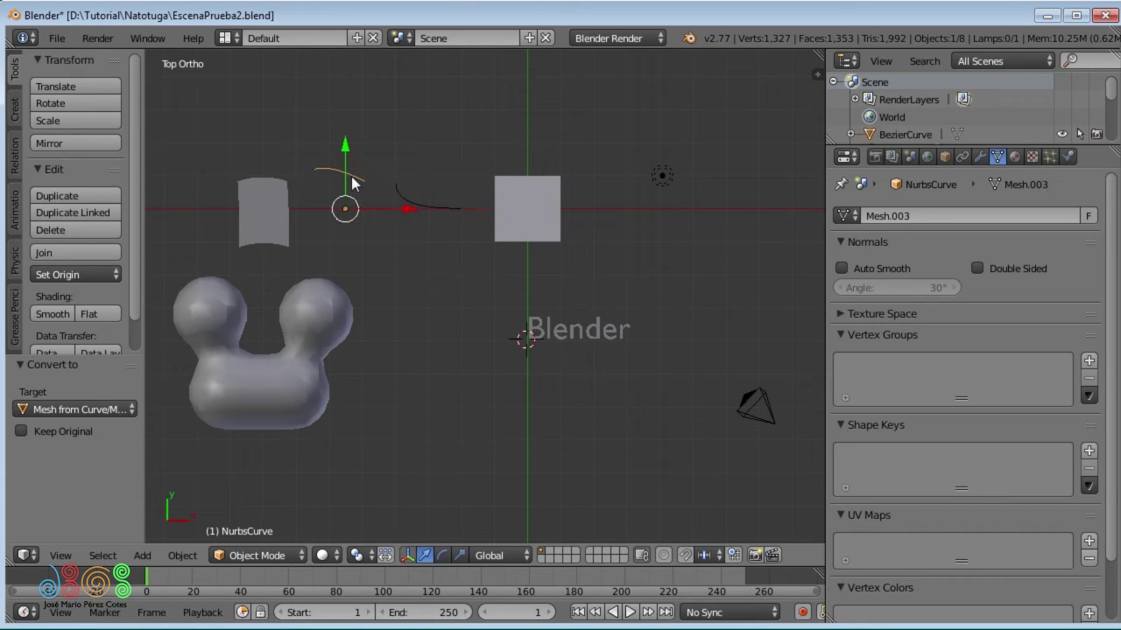
{"action": "right_click", "coordinate": [271, 224]}
{"action": "right_click", "coordinate": [315, 319]}
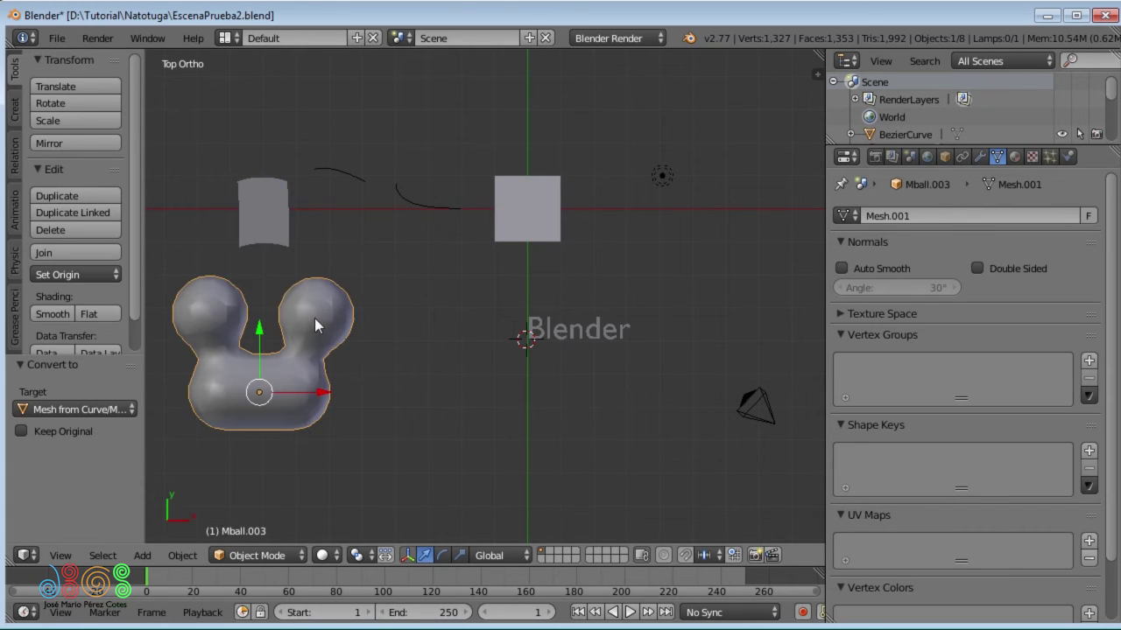
{"action": "right_click", "coordinate": [662, 179]}
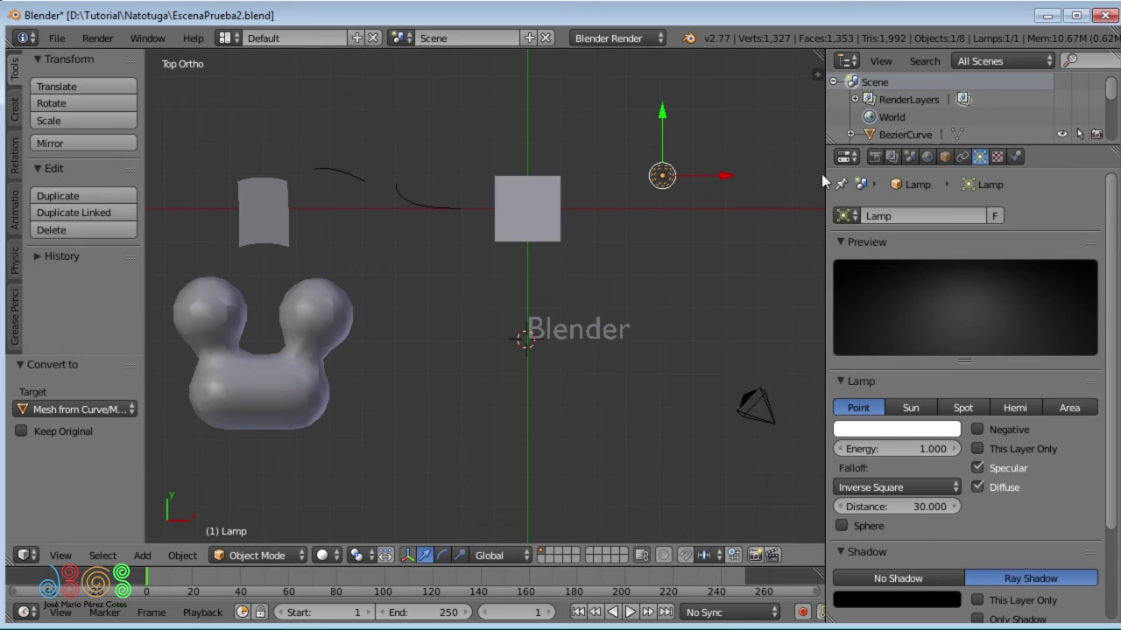
{"action": "right_click", "coordinate": [753, 408]}
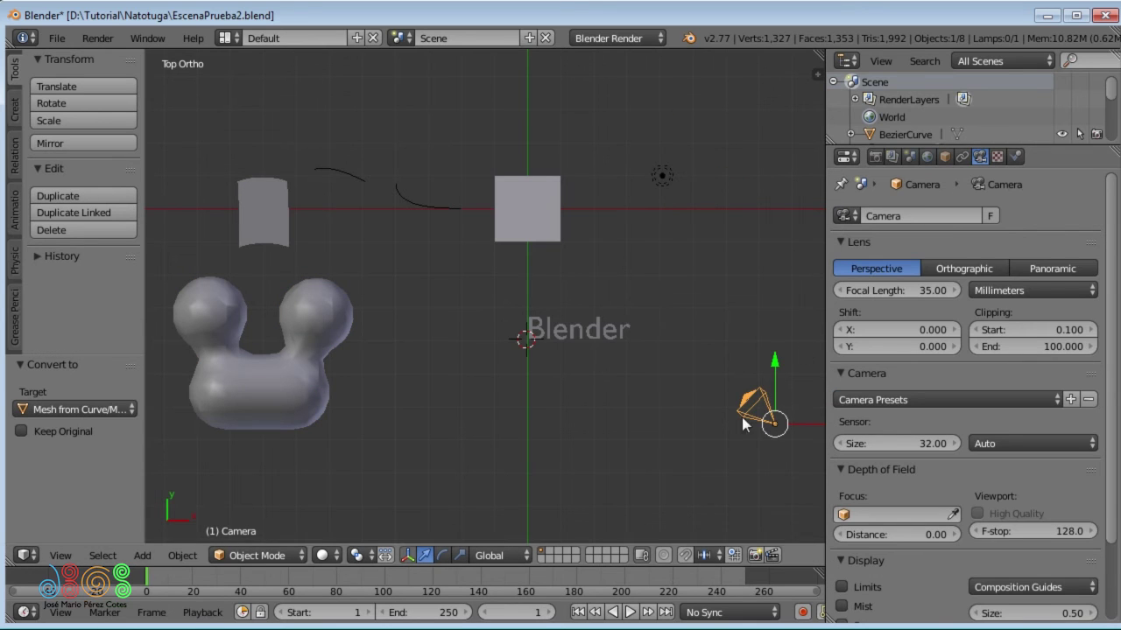
{"action": "right_click", "coordinate": [546, 205]}
{"action": "key", "text": "b"}
Step: Convert the Natotuga curve drawing Curve.073 to a mesh, without keeping the original curve
{"action": "mouse_move", "coordinate": [628, 146]}
{"action": "left_mouse_down"}
{"action": "mouse_move", "coordinate": [279, 417]}
{"action": "mouse_move", "coordinate": [188, 463]}
{"action": "left_mouse_up"}
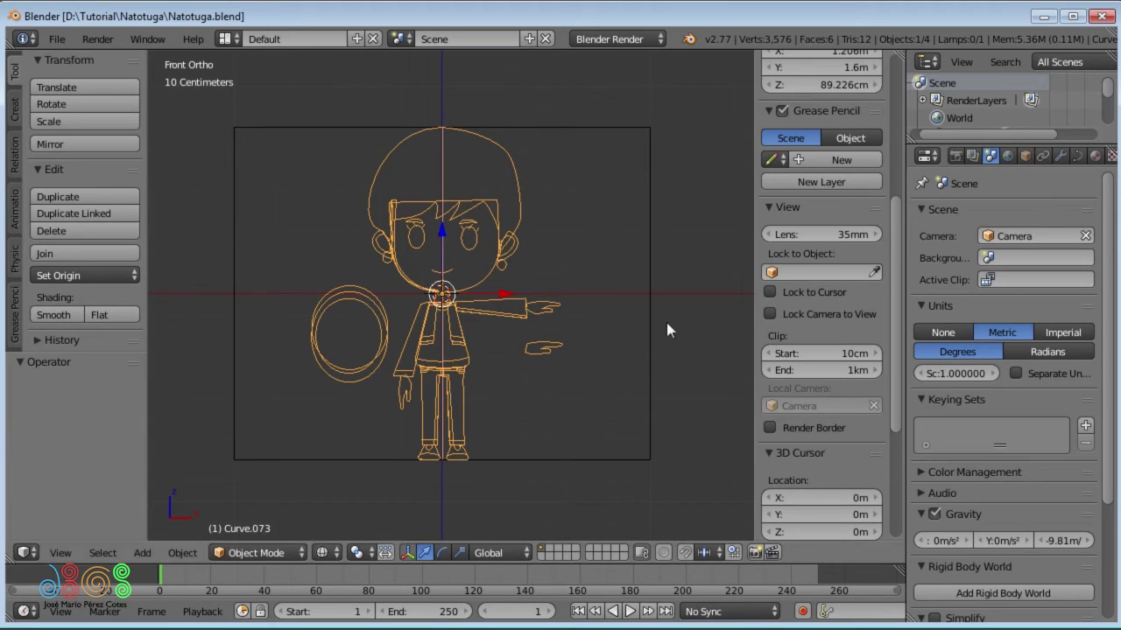
{"action": "left_click", "coordinate": [1078, 154]}
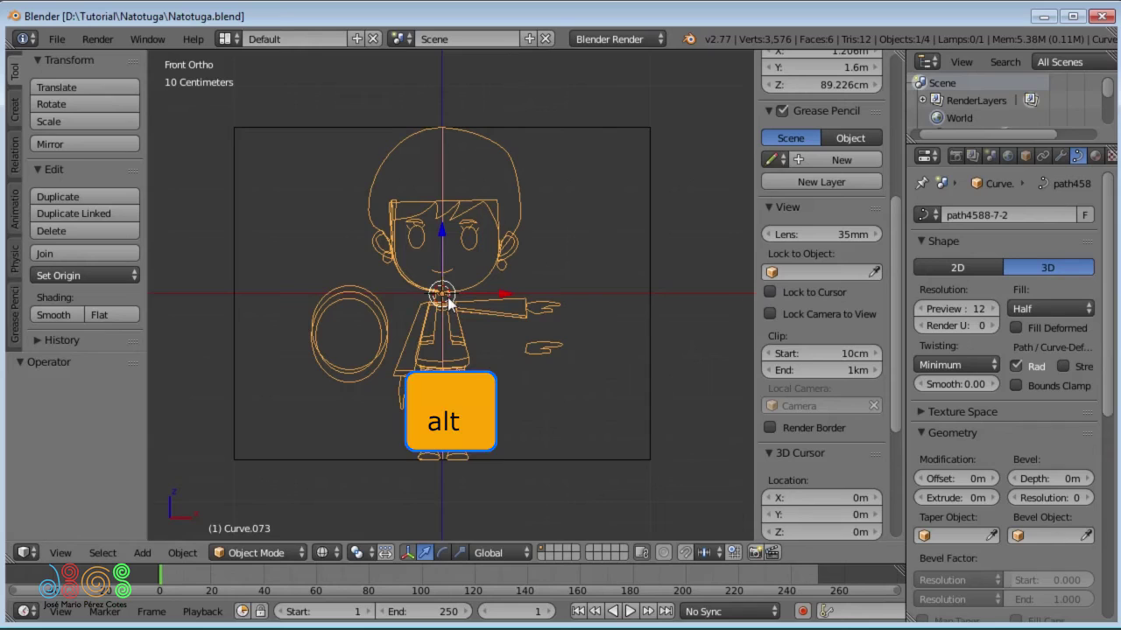
{"action": "key", "text": "alt+c"}
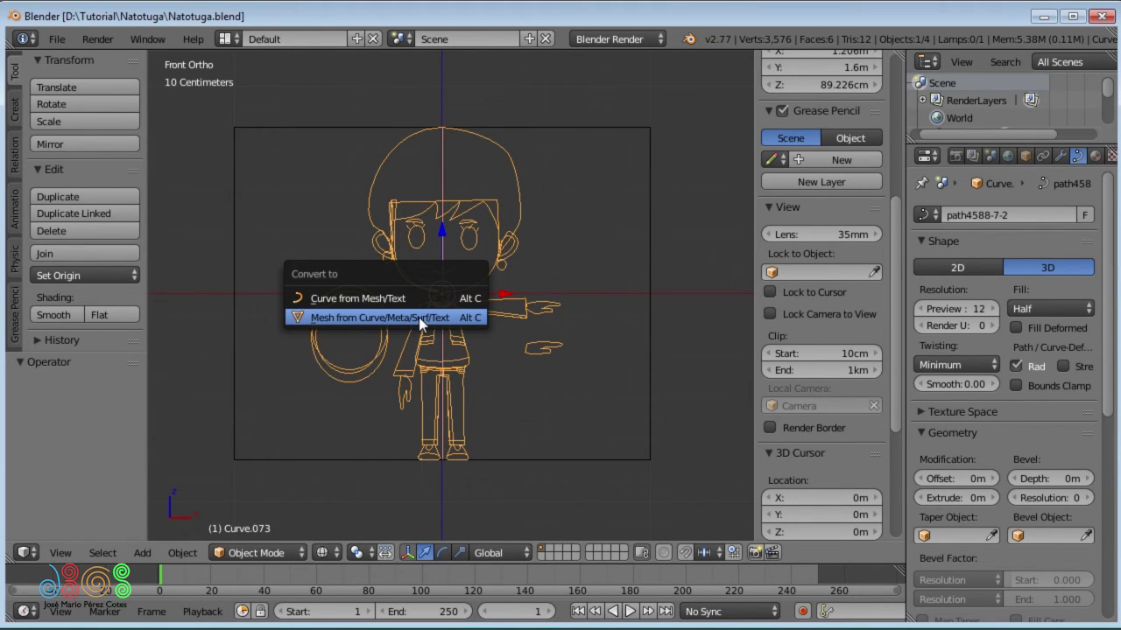
{"action": "left_click", "coordinate": [419, 316]}
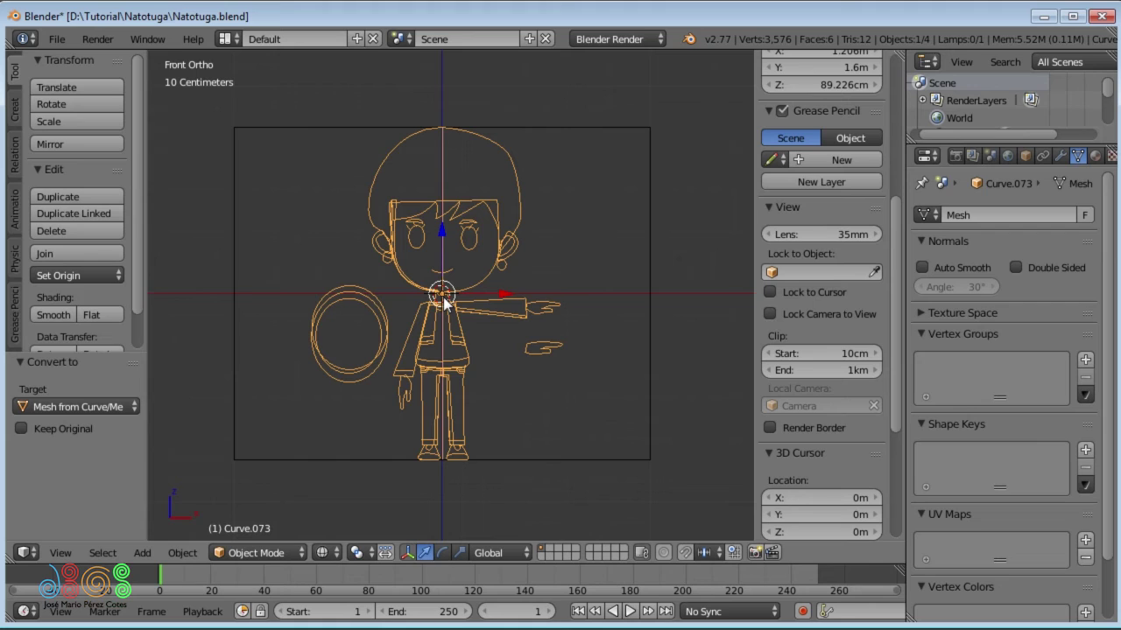
{"action": "key", "text": "alt"}
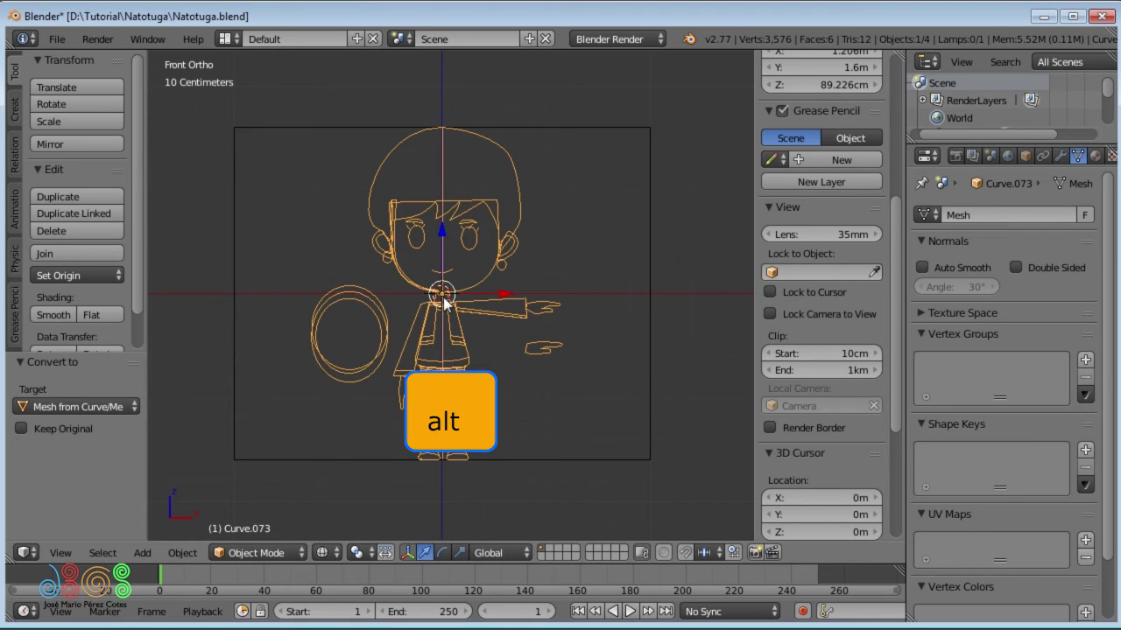
{"action": "key", "text": "alt+c"}
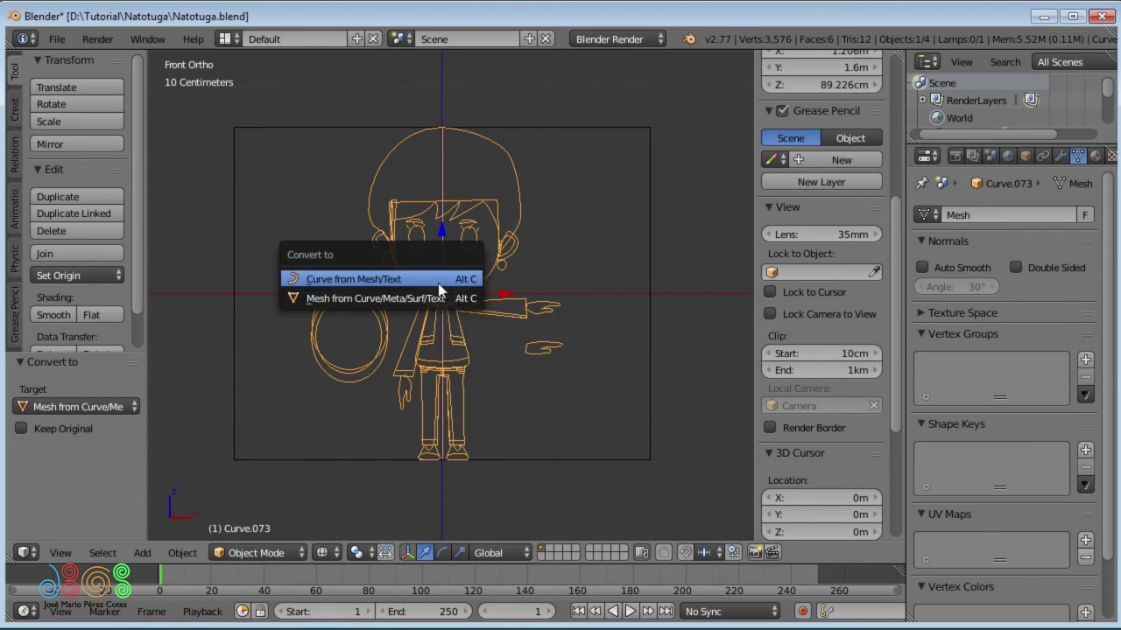
{"action": "left_click", "coordinate": [411, 278]}
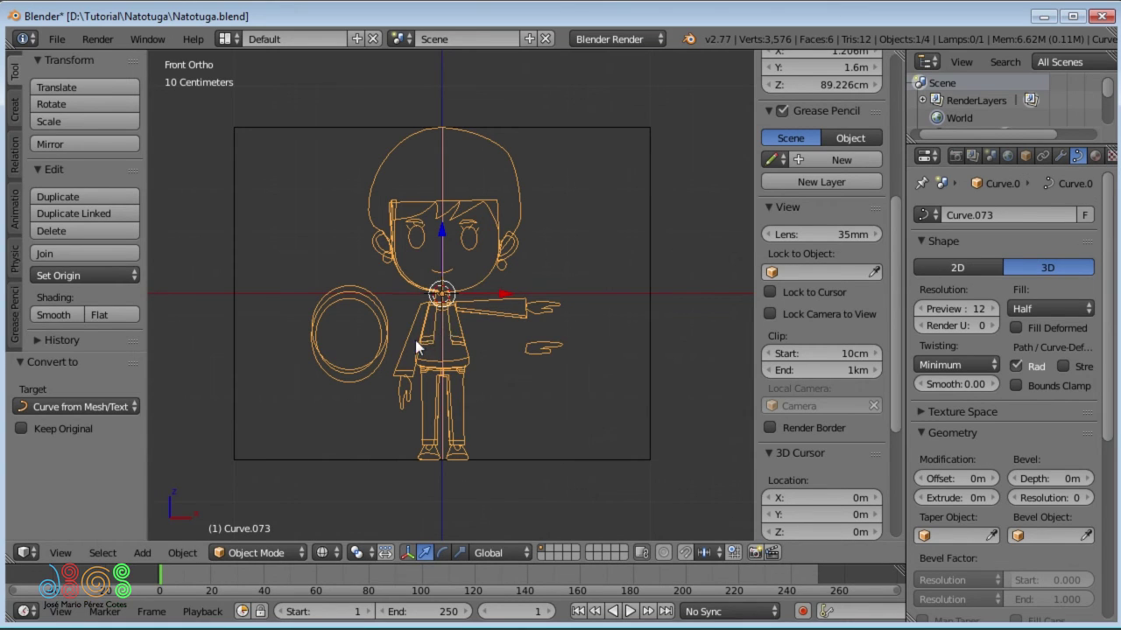
{"action": "left_click", "coordinate": [105, 406]}
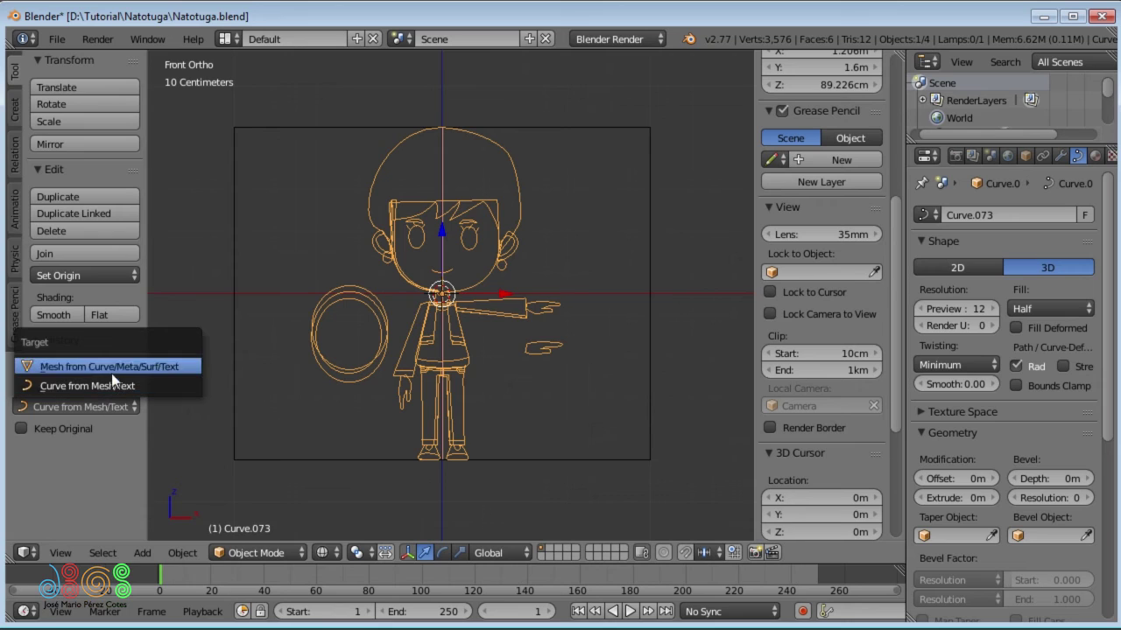
{"action": "left_click", "coordinate": [112, 366]}
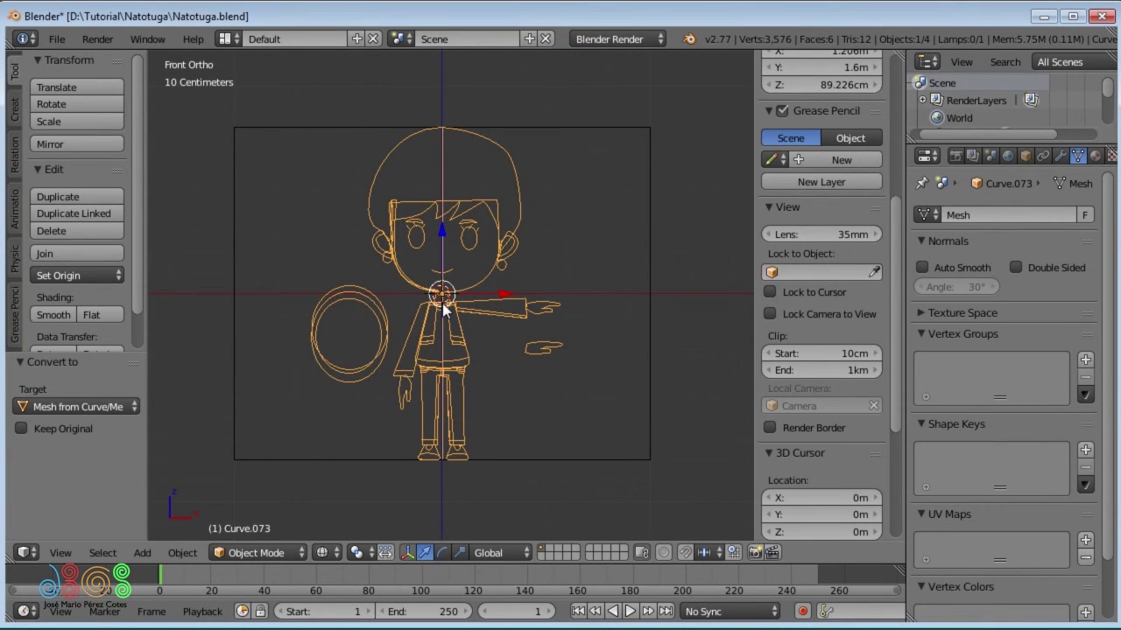
Step: In Edit Mode on Curve.073, select the linked face, neck and body outlines
{"action": "key", "text": "Tab"}
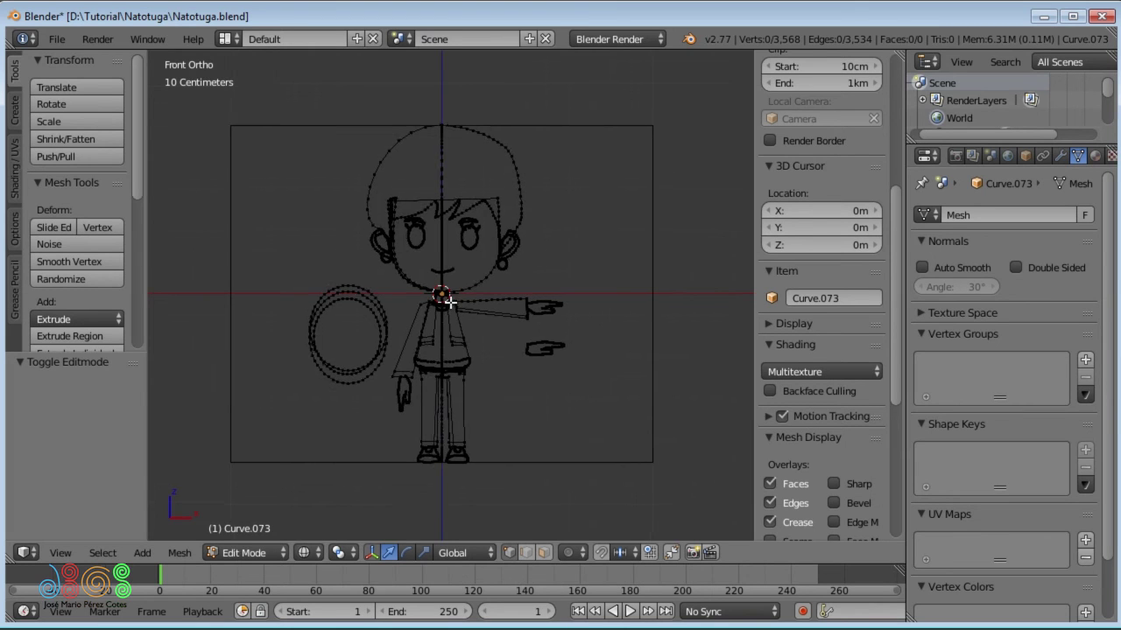
{"action": "scroll", "coordinate": [442, 298], "scroll_direction": "up", "scroll_amount": 3}
{"action": "scroll", "coordinate": [453, 272], "scroll_direction": "up", "scroll_amount": 1}
{"action": "scroll", "coordinate": [455, 240], "scroll_direction": "up", "scroll_amount": 1}
{"action": "scroll", "coordinate": [457, 232], "scroll_direction": "up", "scroll_amount": 2}
{"action": "scroll", "coordinate": [458, 219], "scroll_direction": "up", "scroll_amount": 2}
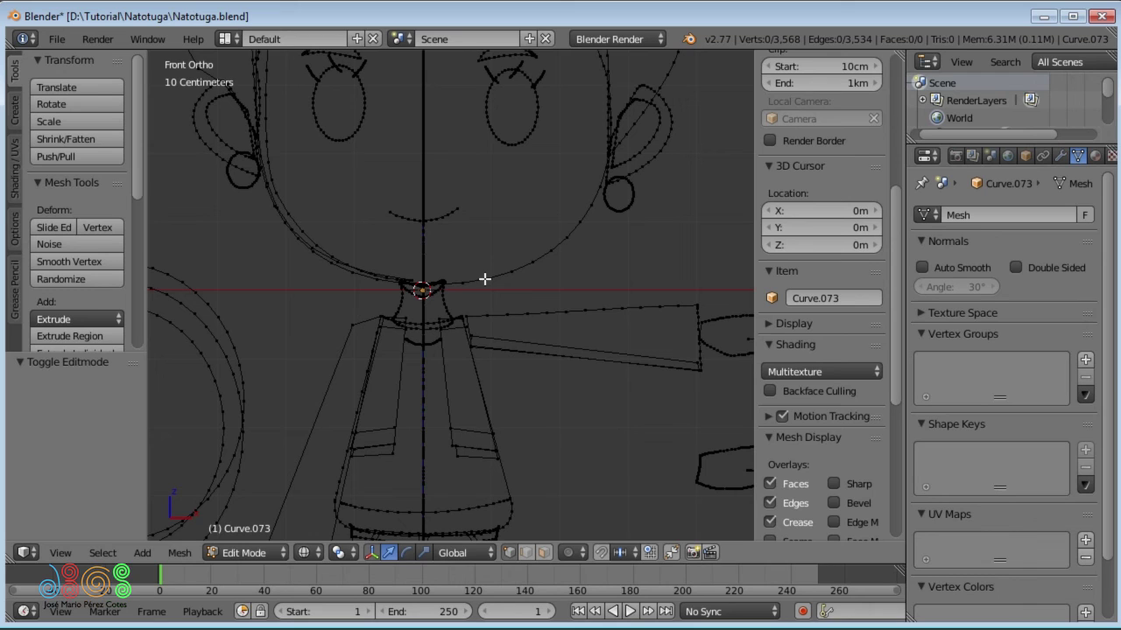
{"action": "key", "text": "l"}
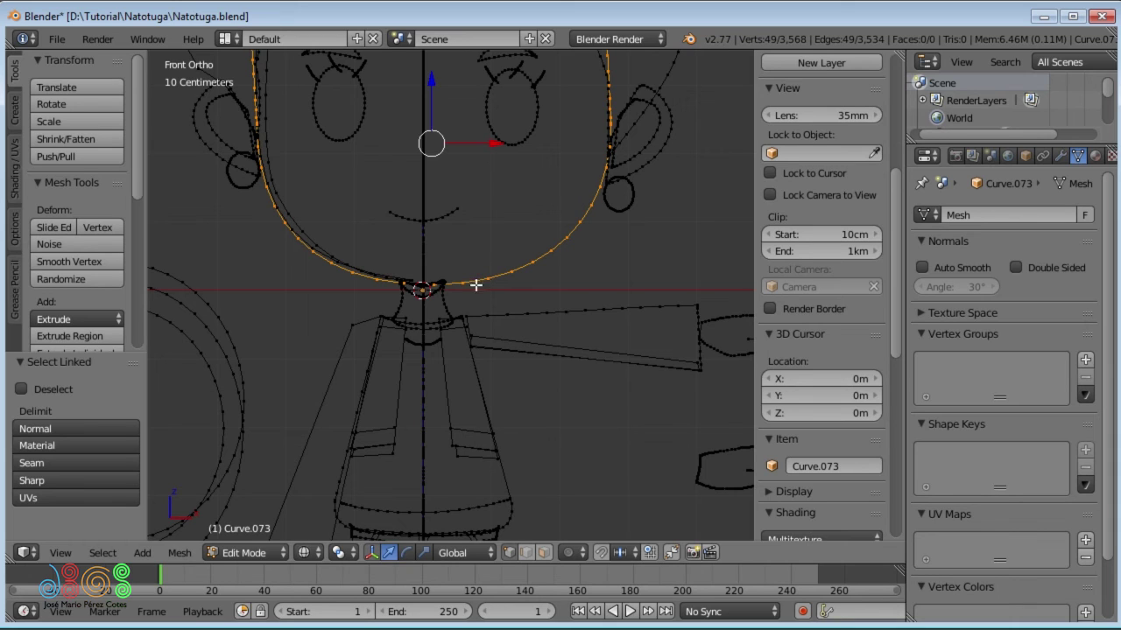
{"action": "key", "text": "l"}
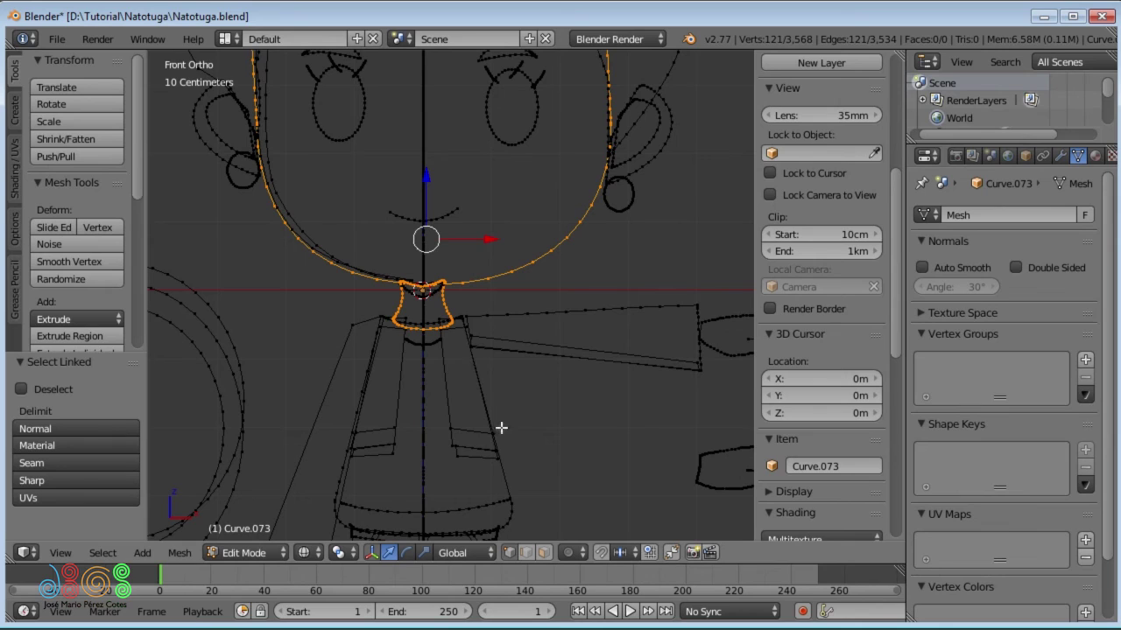
{"action": "key", "text": "l"}
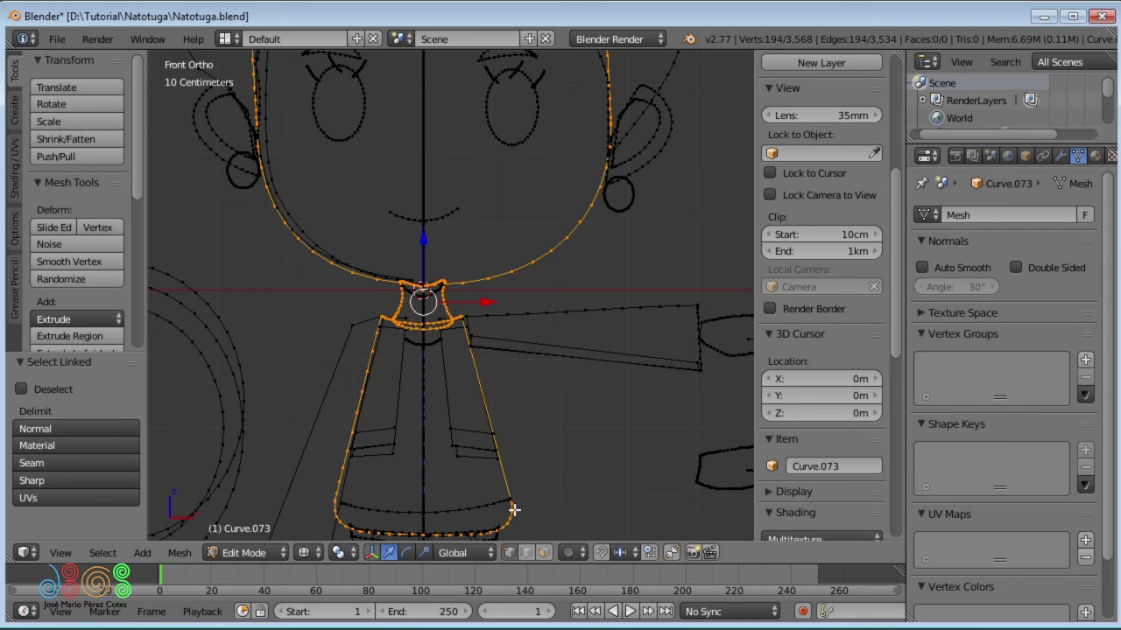
Step: Duplicate the selected outlines in place, undoing a trial move
{"action": "key", "text": "shift+d"}
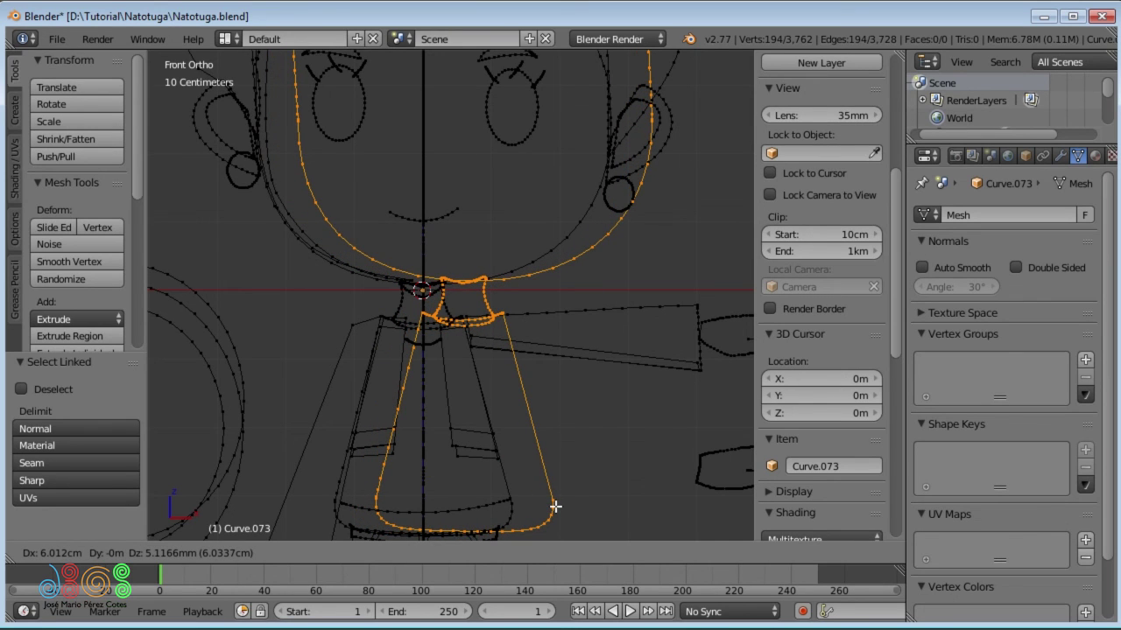
{"action": "key", "text": "Escape"}
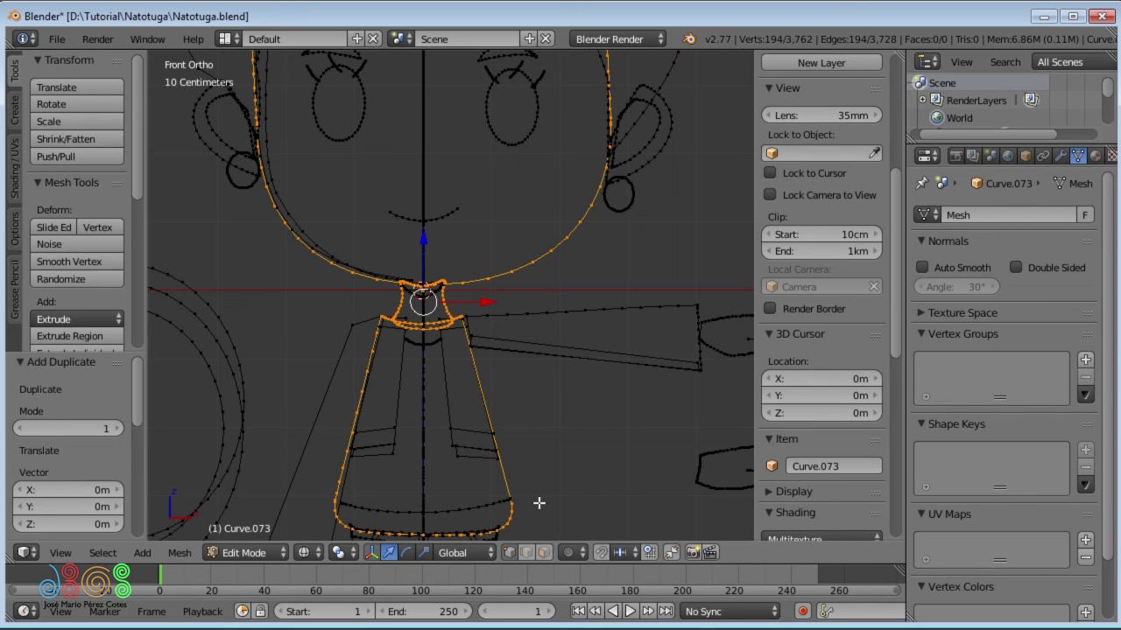
{"action": "key", "text": "g"}
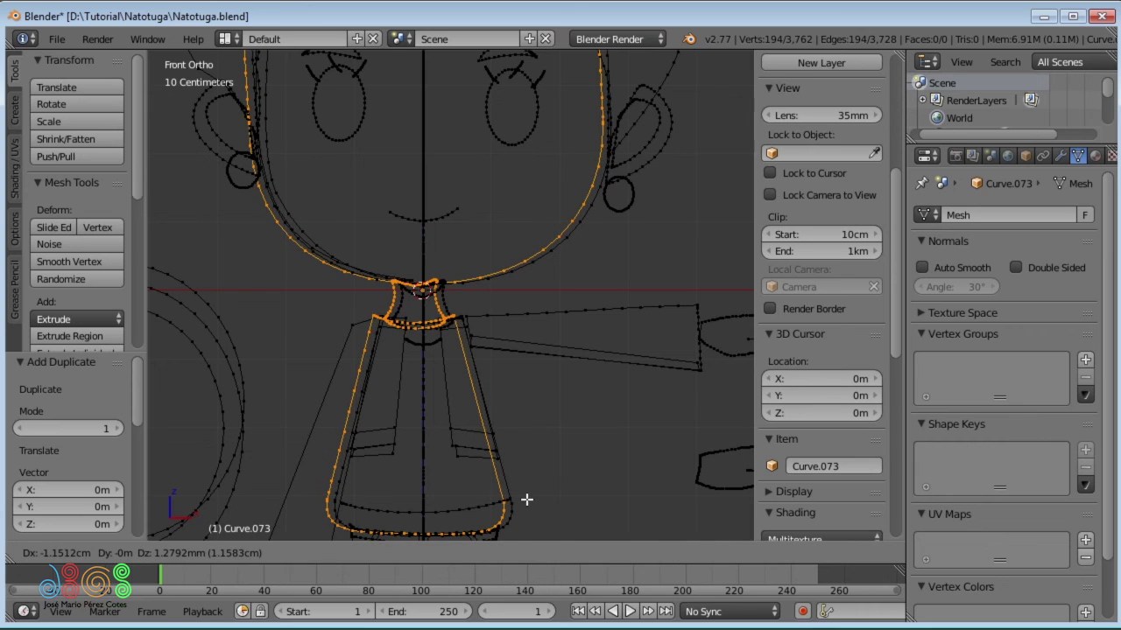
{"action": "left_click", "coordinate": [509, 488]}
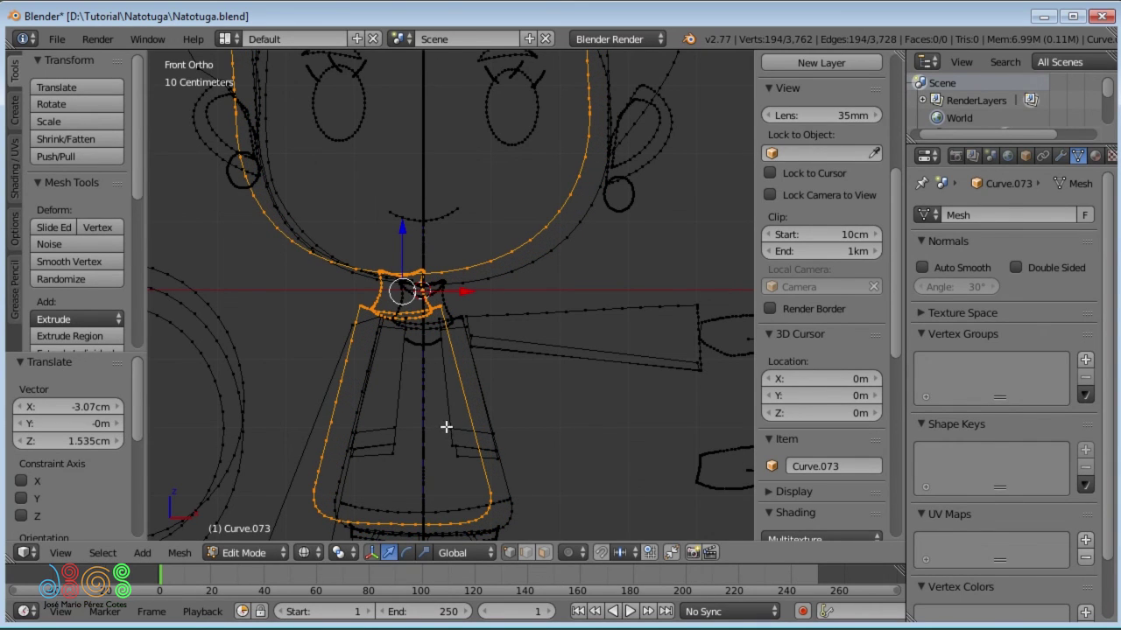
{"action": "key", "text": "ctrl"}
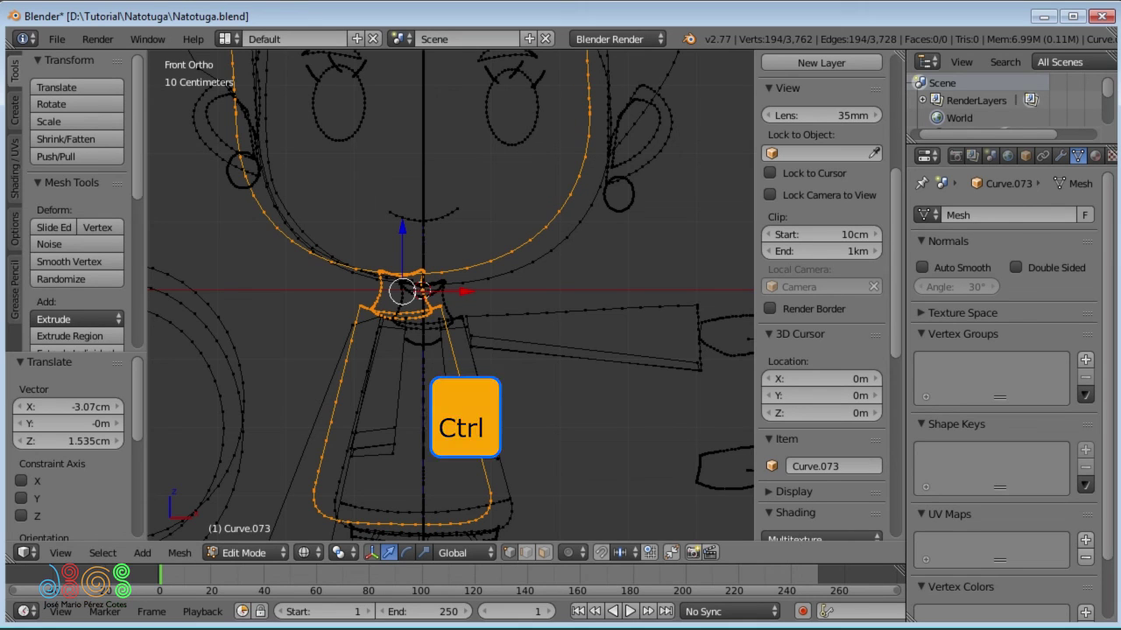
{"action": "key", "text": "ctrl+z"}
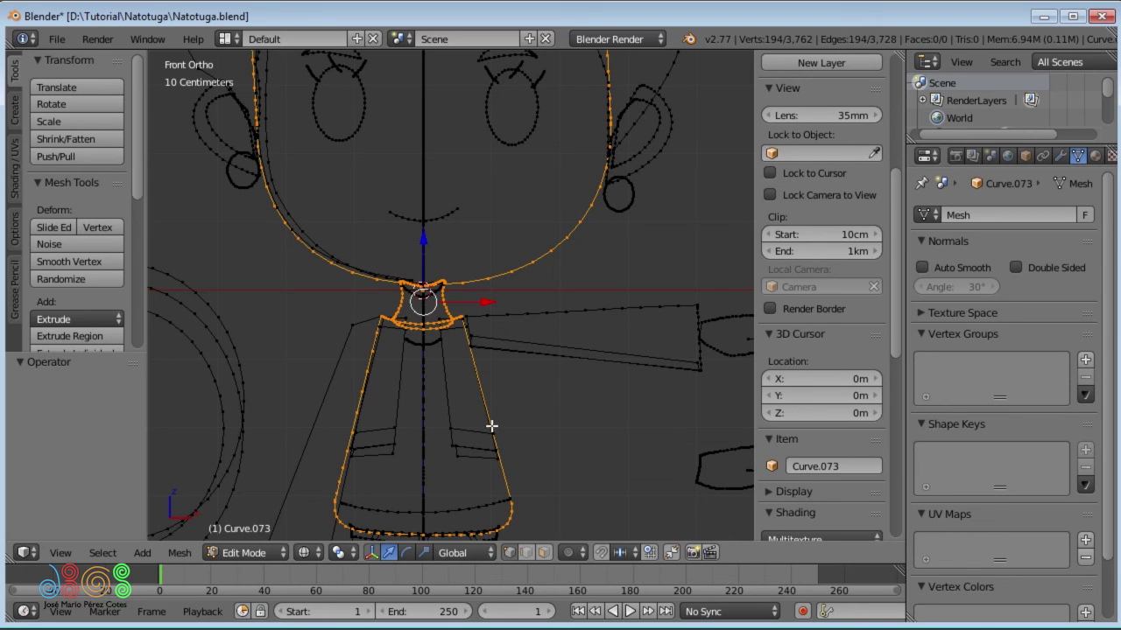
Step: Separate the selected outlines into a new object, Curve.000, and open it in Edit Mode
{"action": "key", "text": "p"}
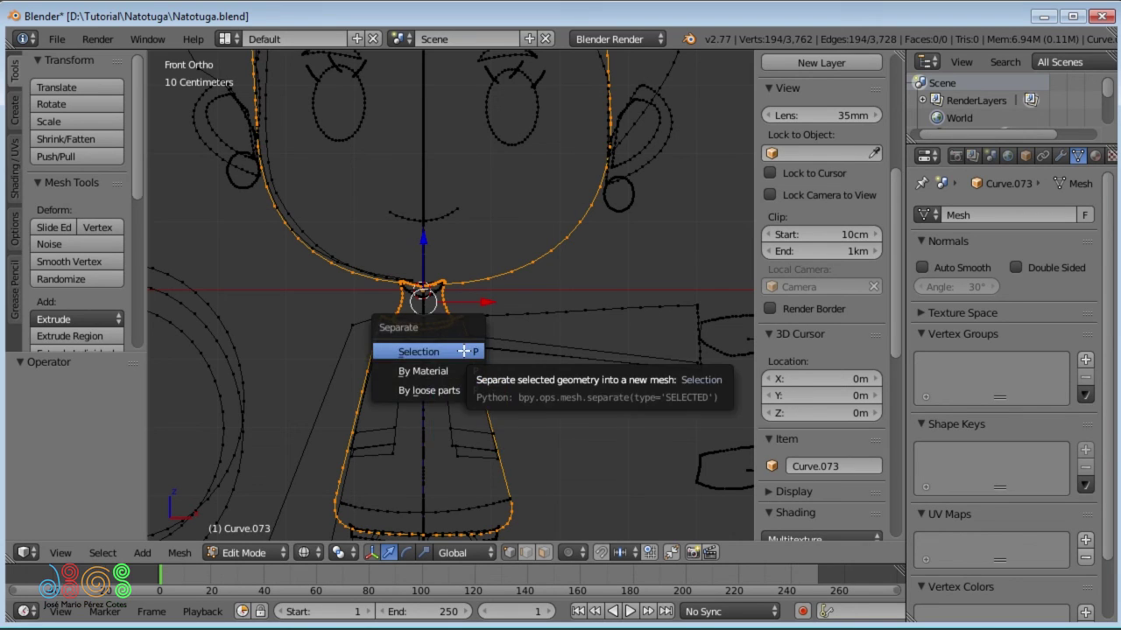
{"action": "left_click", "coordinate": [440, 355]}
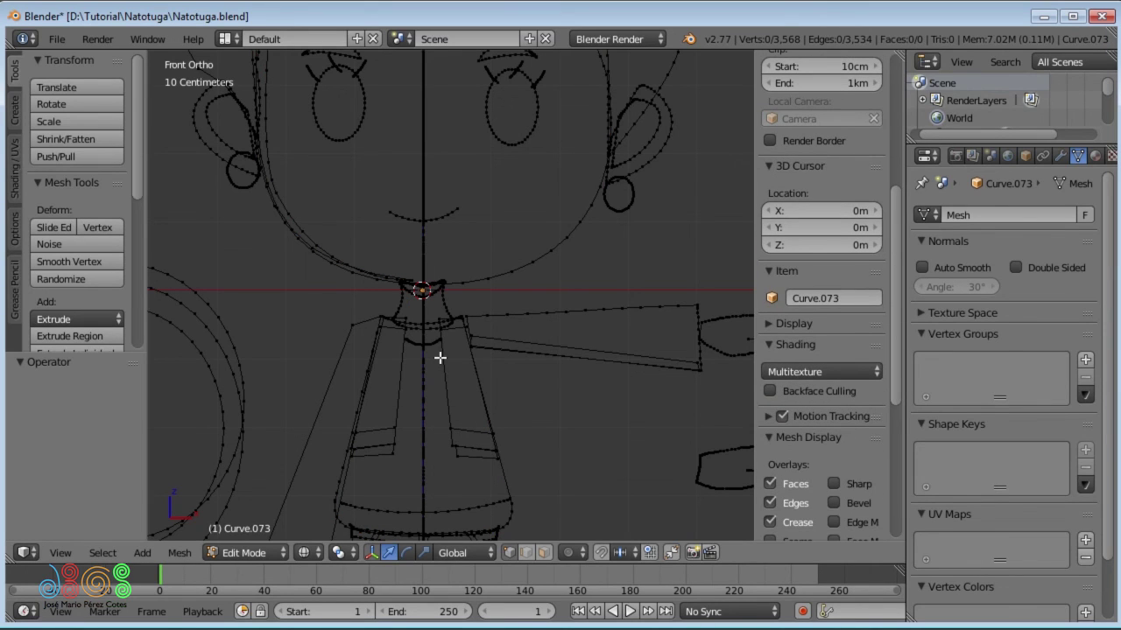
{"action": "key", "text": "Tab"}
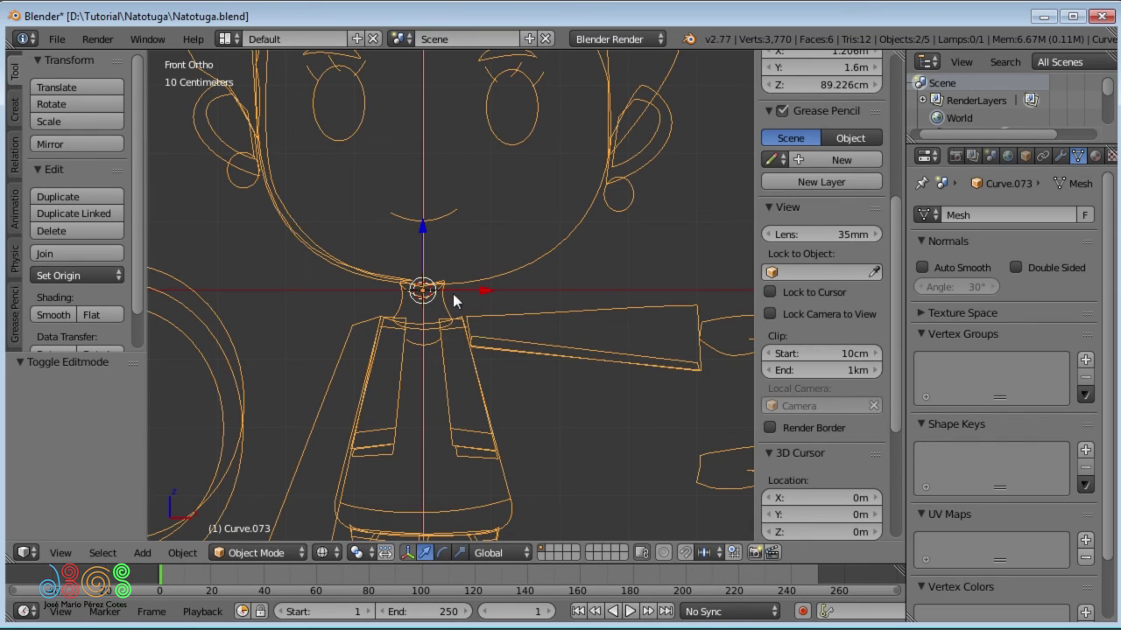
{"action": "right_click", "coordinate": [471, 279]}
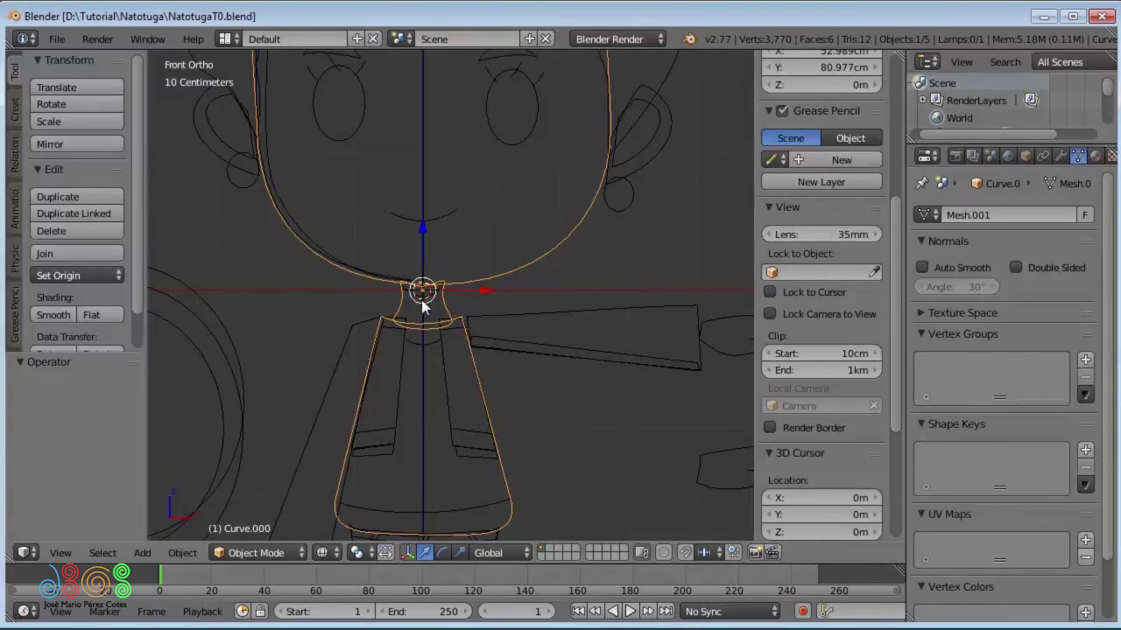
{"action": "key", "text": "Tab"}
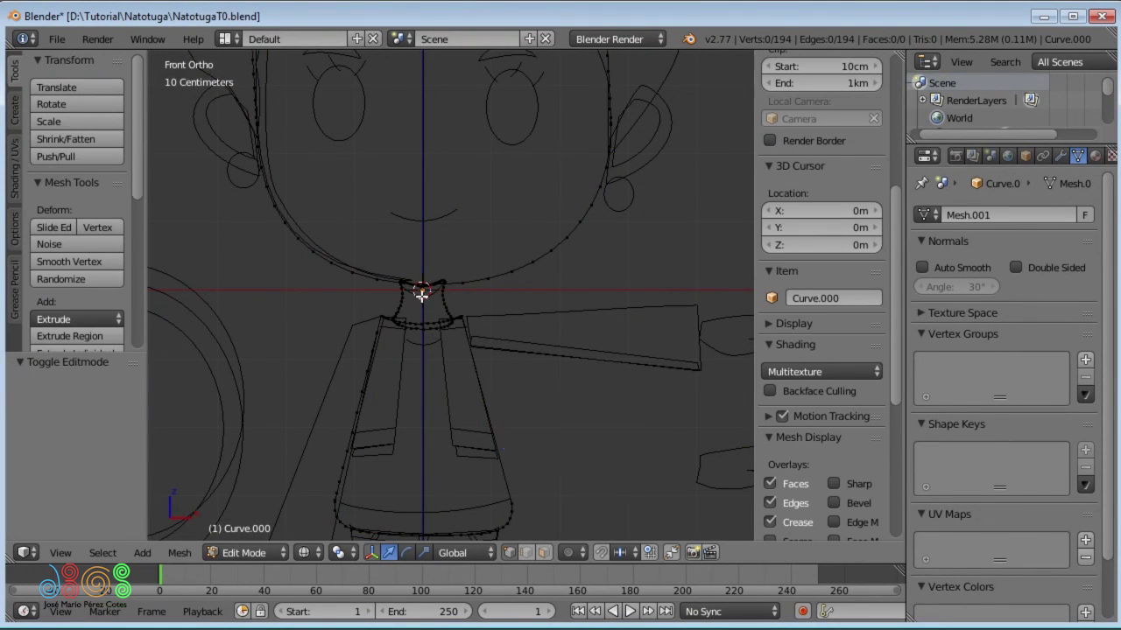